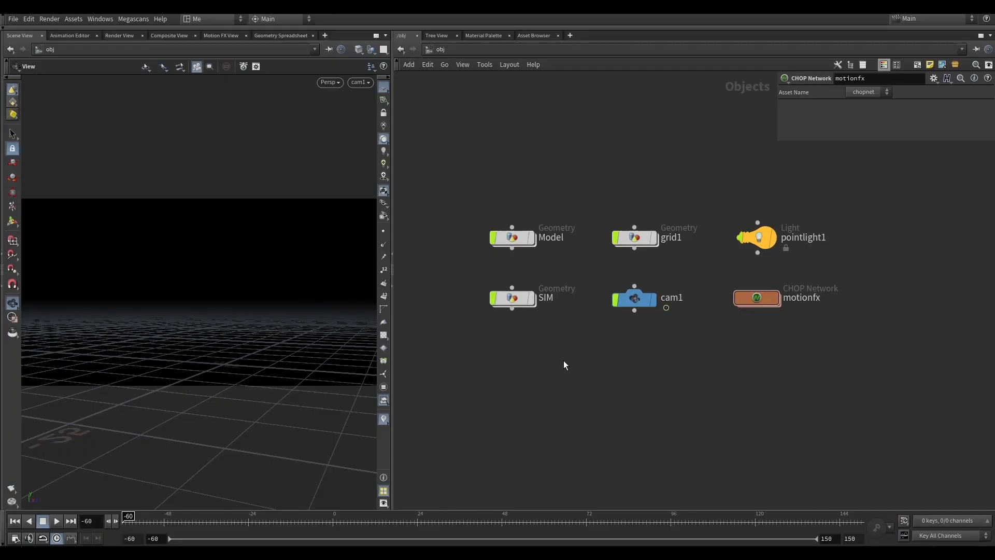
Step: Select the Model object in the scene, frame it in the viewport and open its geometry network
middle_drag(562, 363, 534, 372)
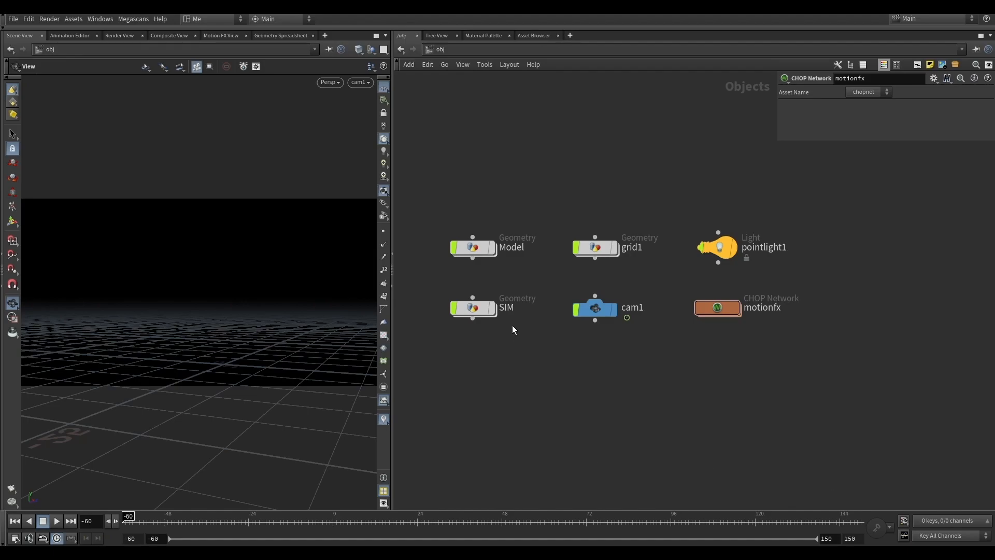
click(490, 248)
click(473, 248)
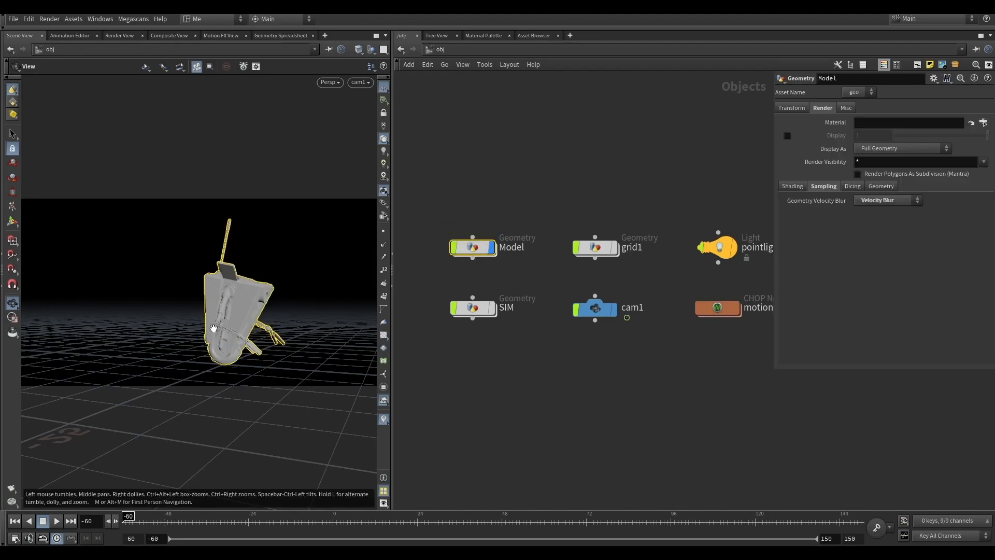
key(g)
drag(214, 329, 321, 259)
double_click(473, 248)
scroll(520, 215, up, 5)
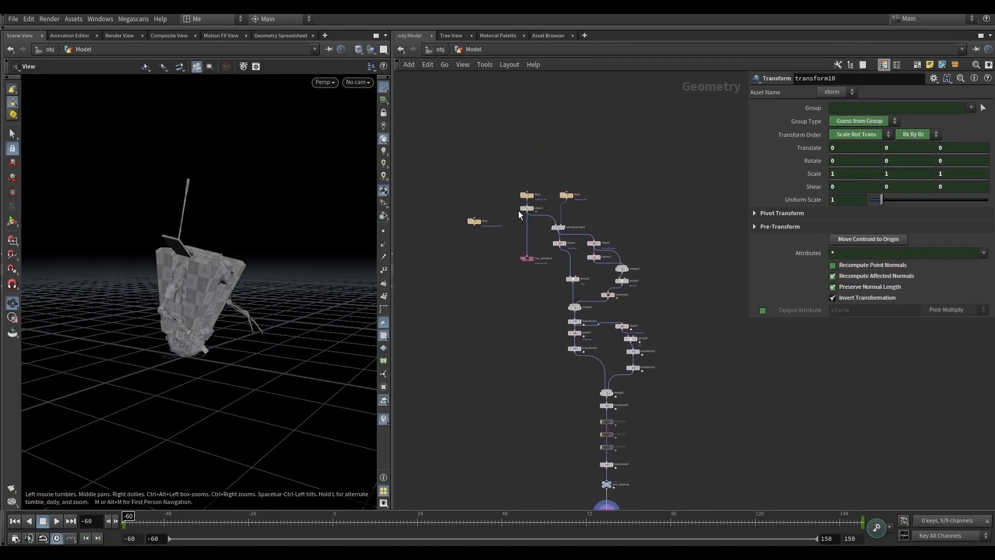
Step: Display the clean1 node near the start of the Model network and examine the cleaned character geometry
click(541, 186)
drag(143, 264, 230, 267)
click(543, 220)
scroll(565, 303, down, 4)
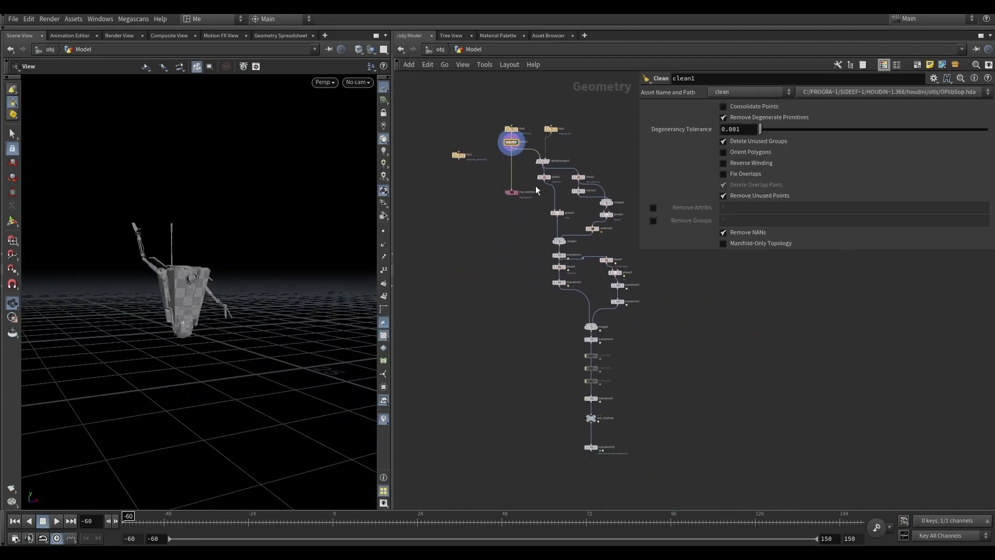
scroll(565, 302, up, 5)
Step: Display the out_claptrap null, play its animation briefly and return to the first frame
click(574, 303)
click(560, 308)
scroll(203, 333, down, 3)
drag(185, 355, 189, 367)
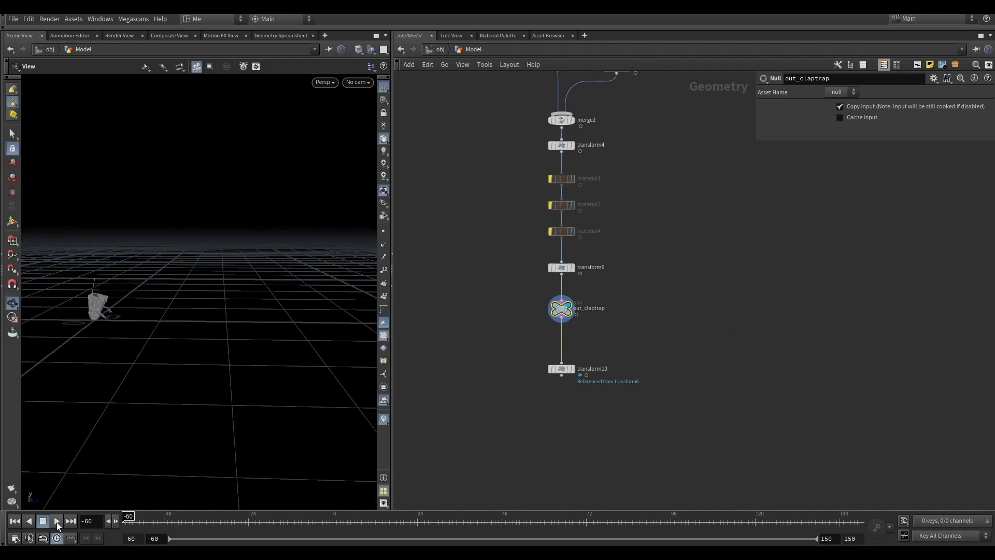
click(56, 521)
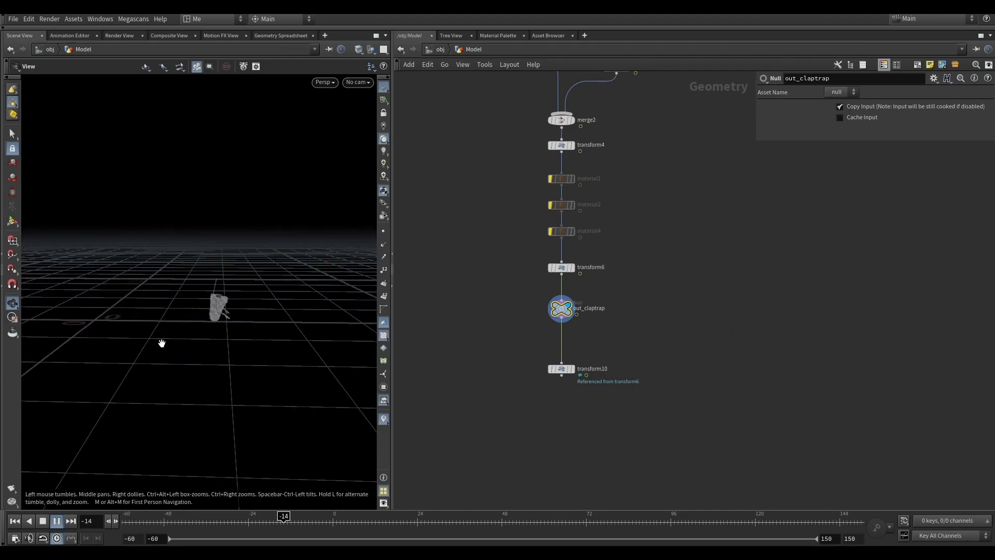
click(57, 522)
click(15, 521)
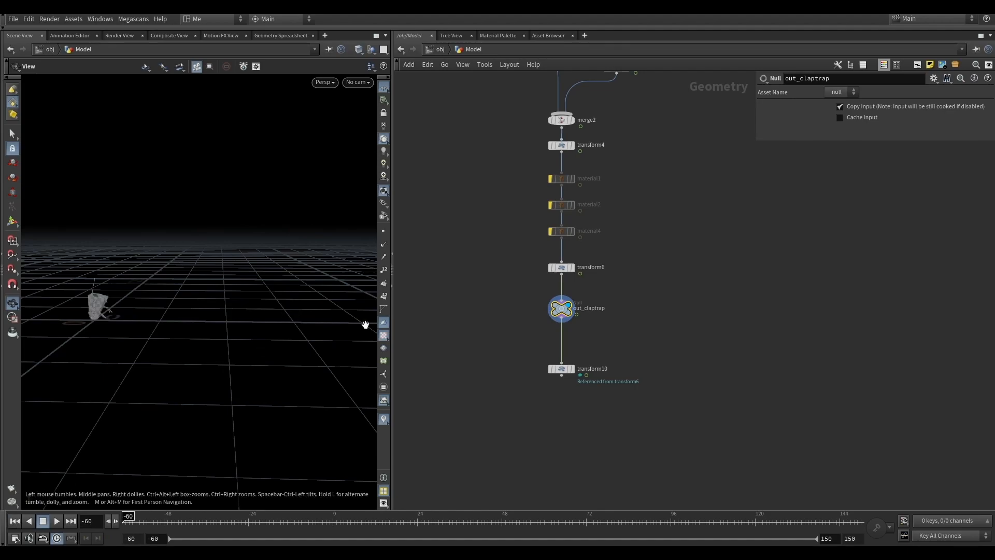
key(h)
Step: Return to the object level and open the SIM geometry network
click(435, 50)
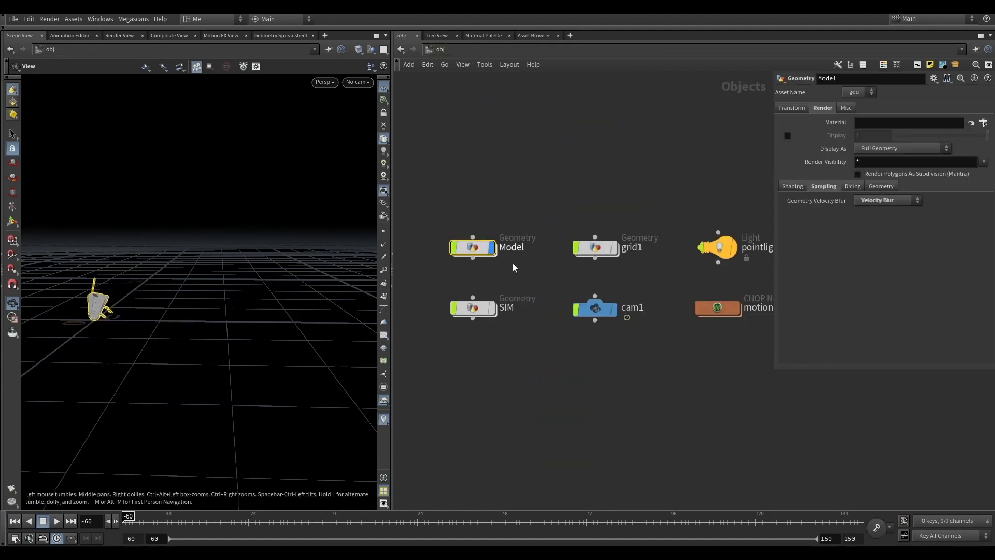
click(491, 249)
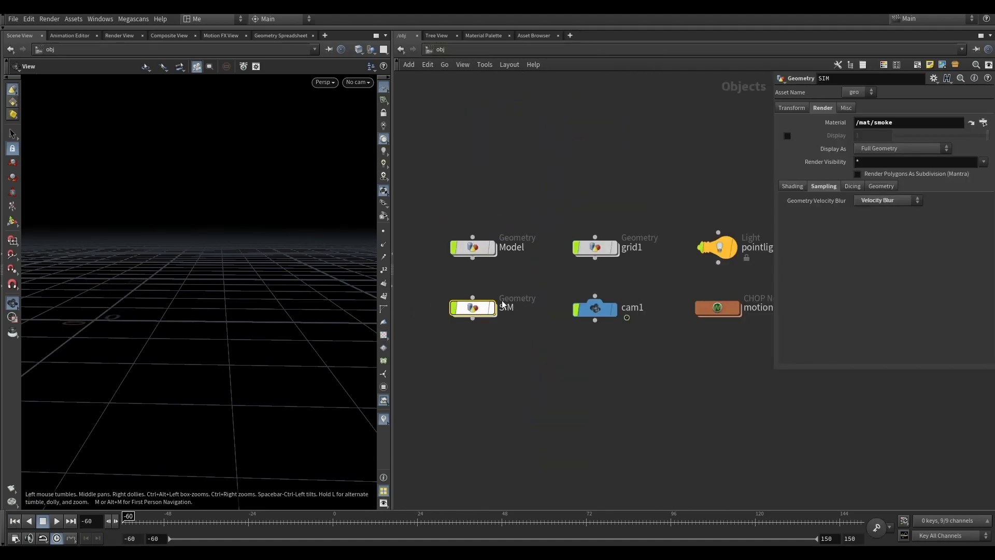
double_click(496, 305)
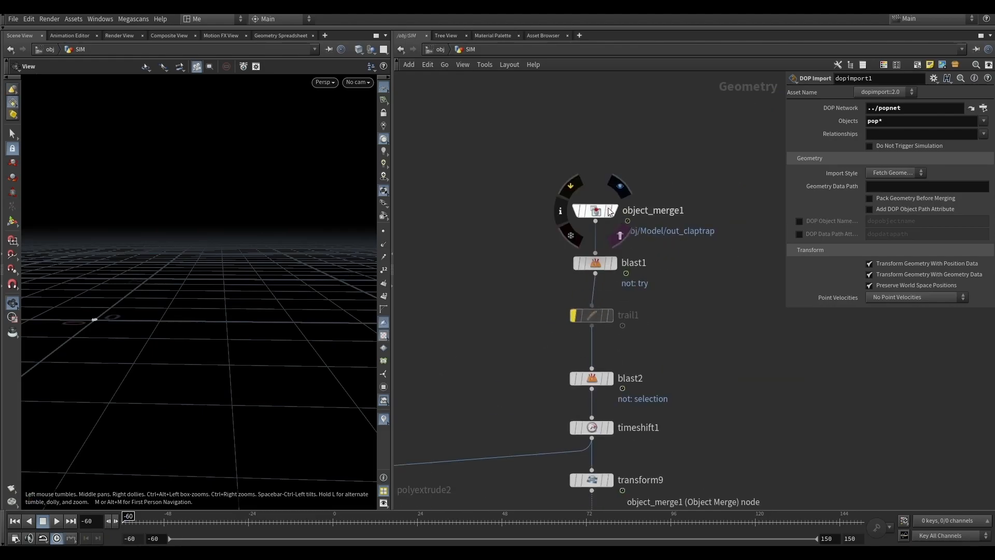
Step: Display object_merge1, blast1 and blast2 in turn to inspect the geometry isolated for the smoke source
click(620, 185)
scroll(615, 207, down, 2)
click(504, 172)
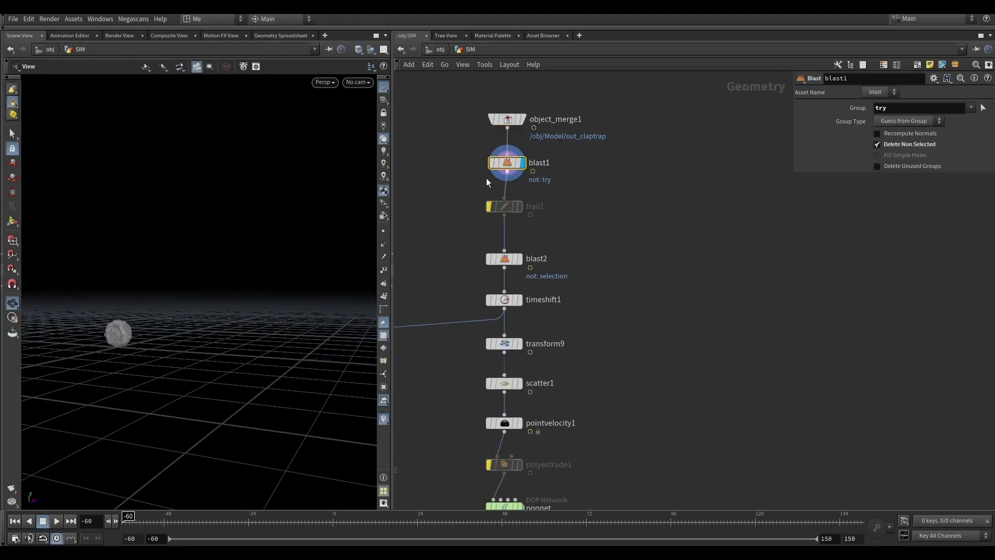
drag(126, 329, 131, 344)
click(518, 259)
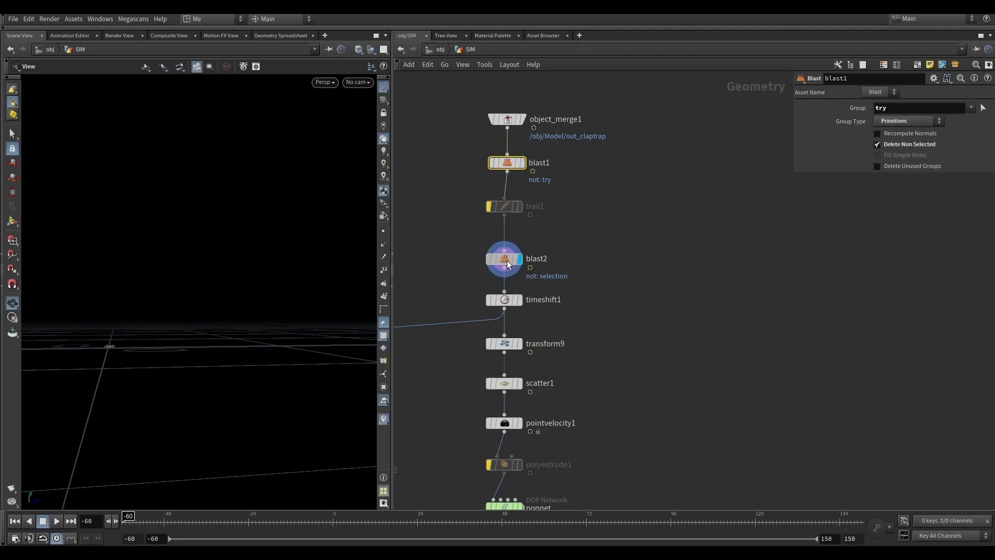
click(507, 264)
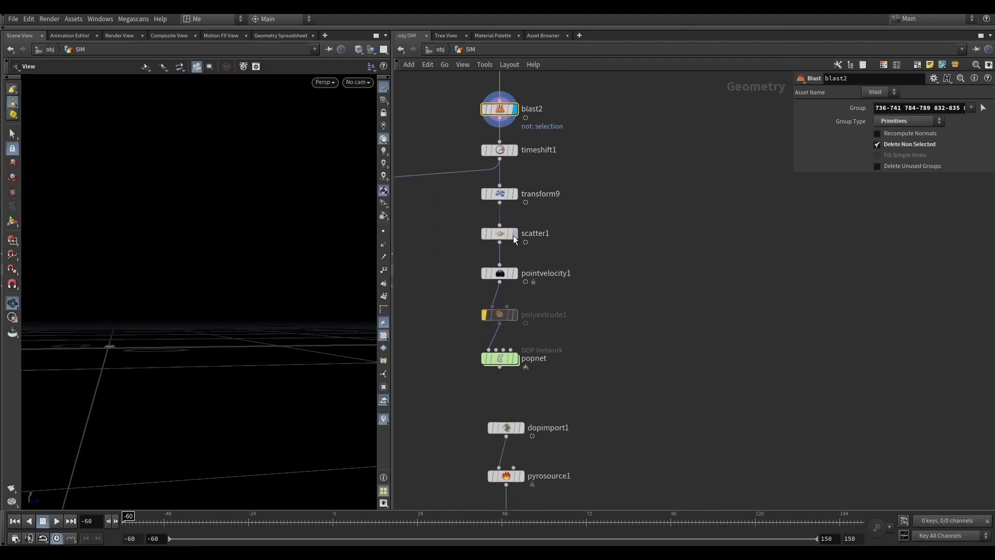
Step: Display scatter1 and pointvelocity1 in turn to examine the scattered points and their curl noise settings
click(514, 237)
scroll(514, 243, down, 2)
drag(157, 366, 340, 404)
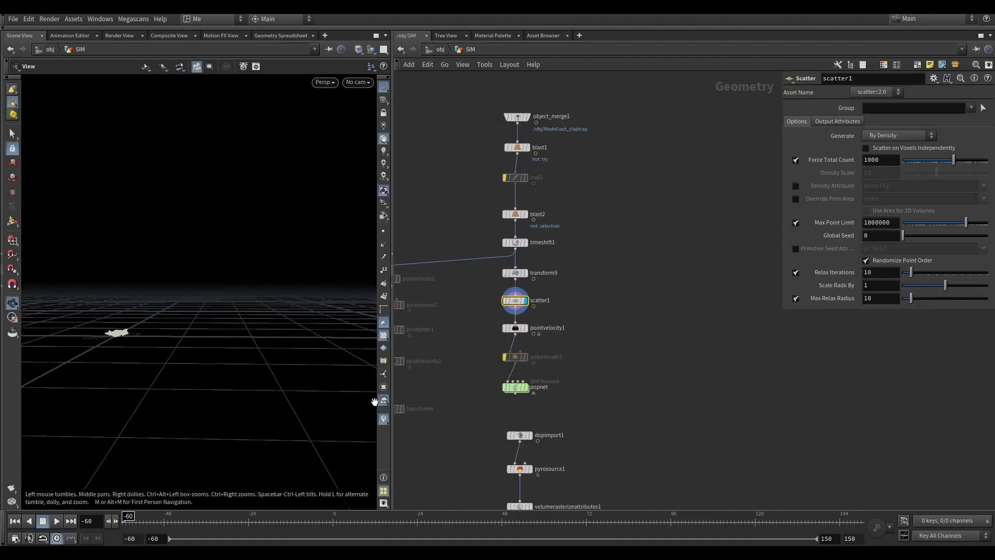
click(523, 328)
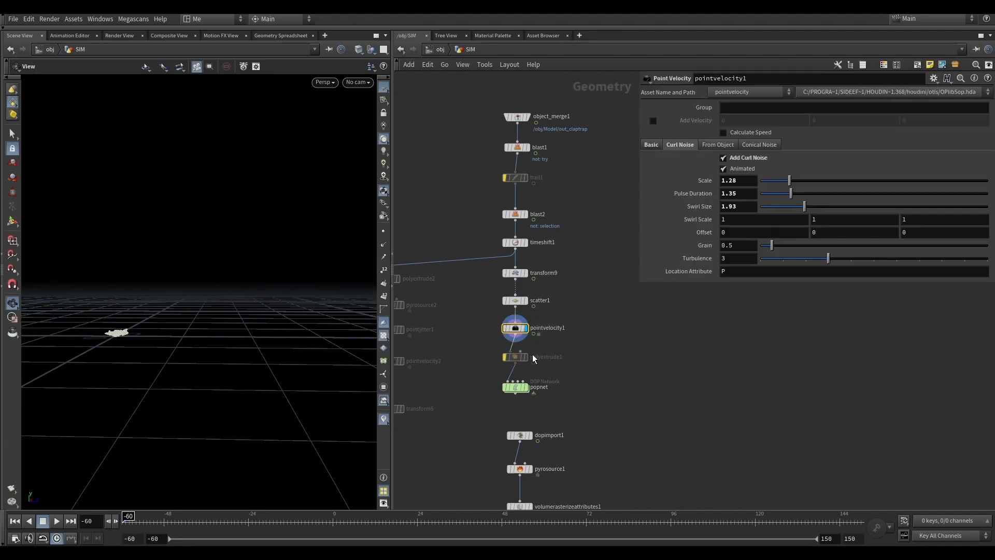
middle_drag(525, 351, 517, 336)
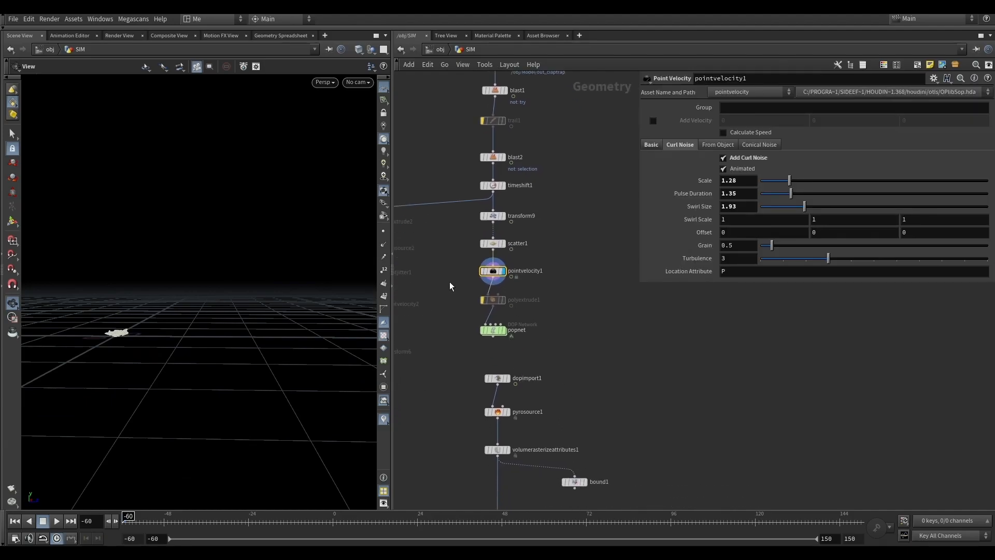
Step: Display dopimport1, play the particle simulation and pause it at frame -6
click(498, 384)
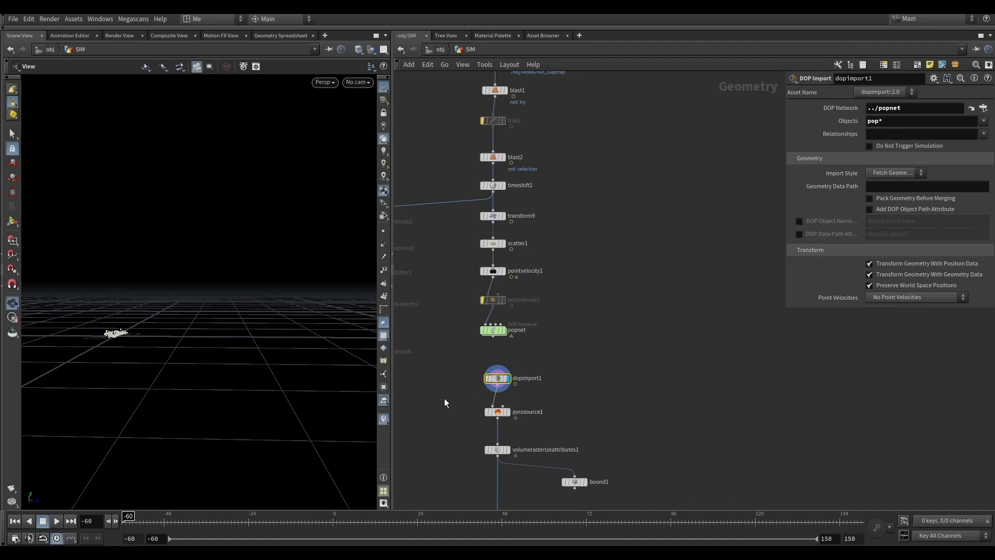
click(57, 521)
middle_drag(88, 438, 225, 348)
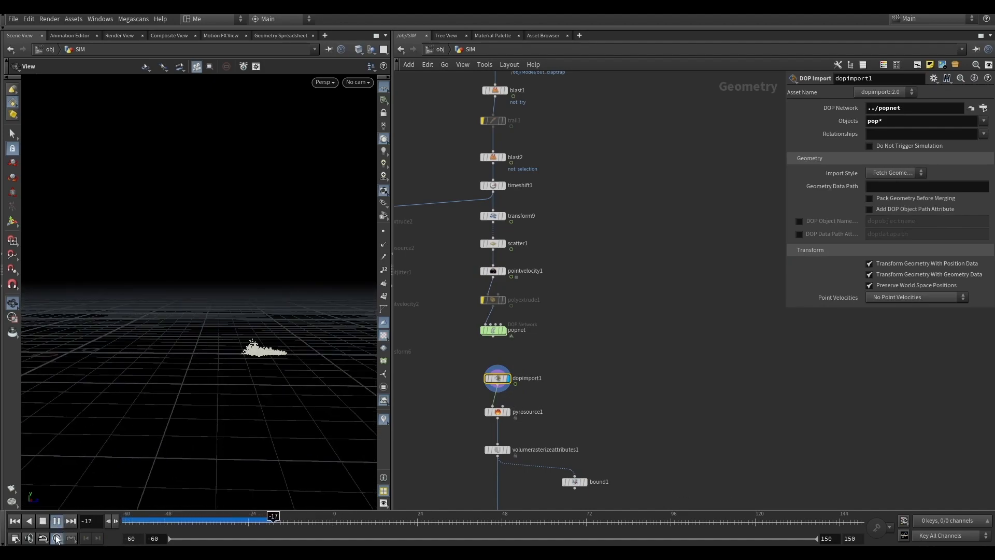
click(58, 521)
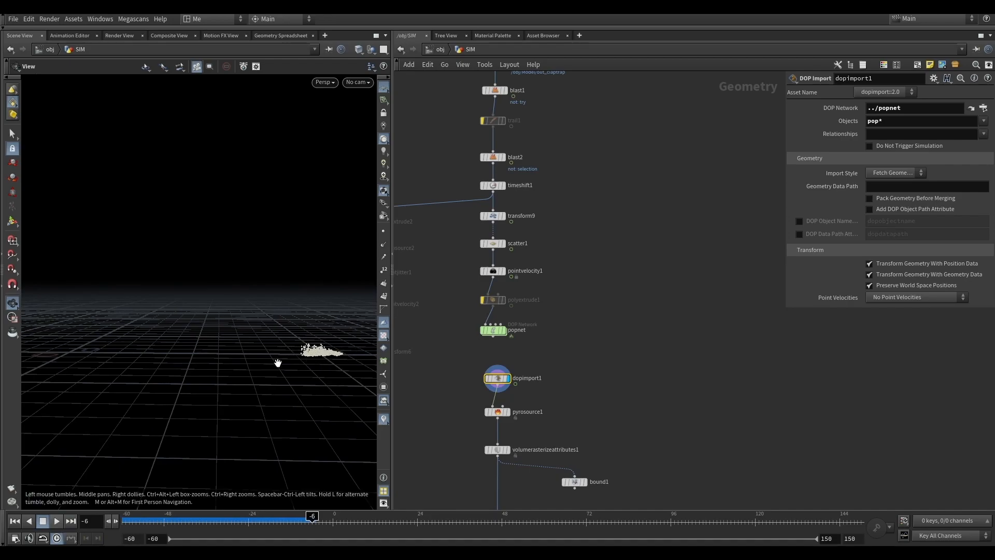
Step: Display pyrosource1, scrub to frame -23 and examine its density and temperature attributes
middle_drag(559, 386, 562, 333)
click(501, 359)
drag(185, 526, 252, 520)
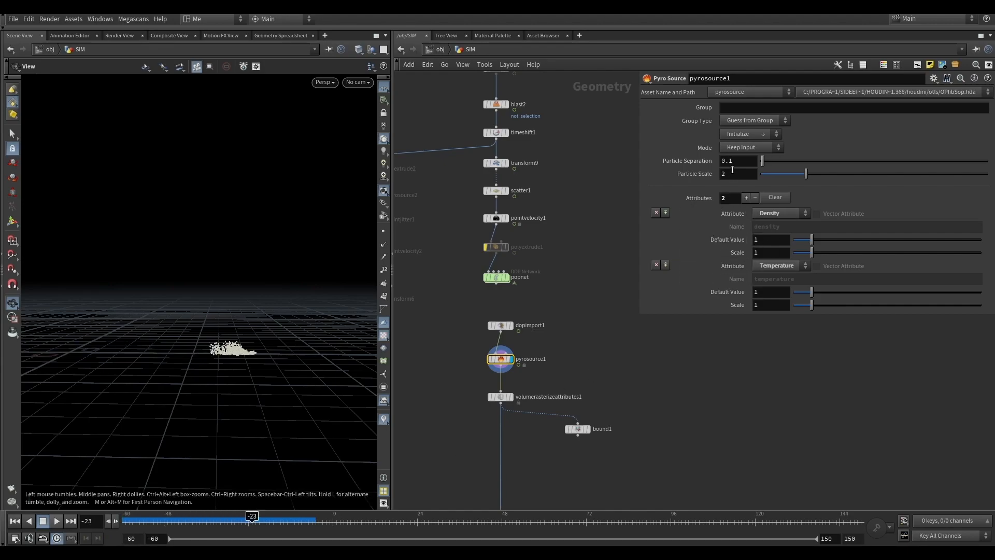
Step: Inspect the volumerasterizeattributes1 settings and display the bounding box from the bound1 node
middle_drag(564, 431, 561, 293)
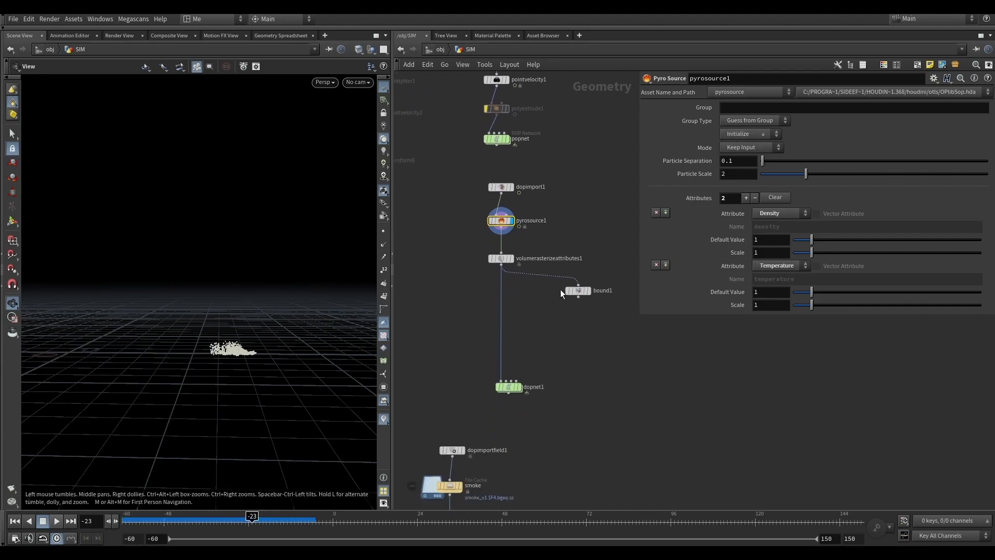
click(513, 259)
click(589, 291)
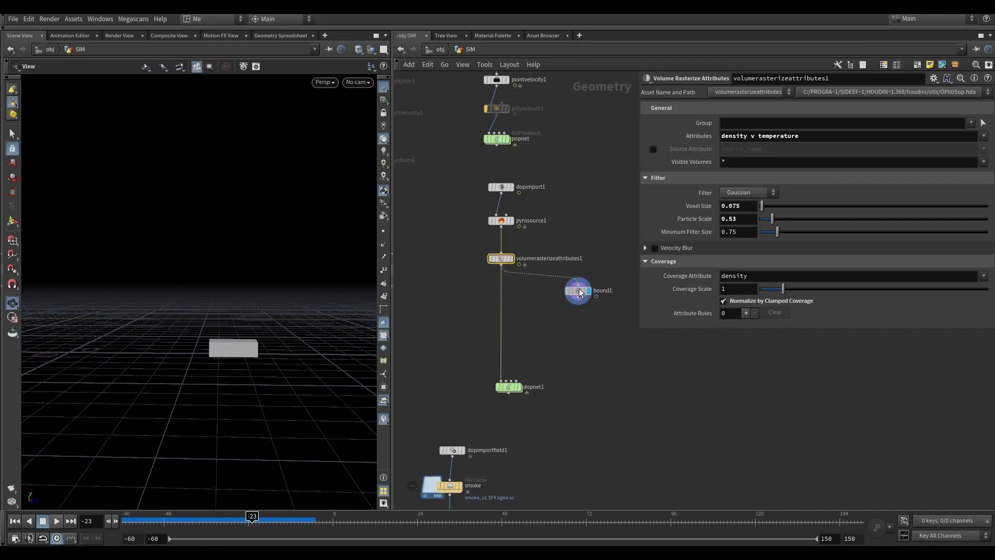
click(579, 291)
Step: Open the dopnet1 network and view the layout of its pyro simulation nodes
middle_drag(550, 339, 555, 287)
double_click(513, 338)
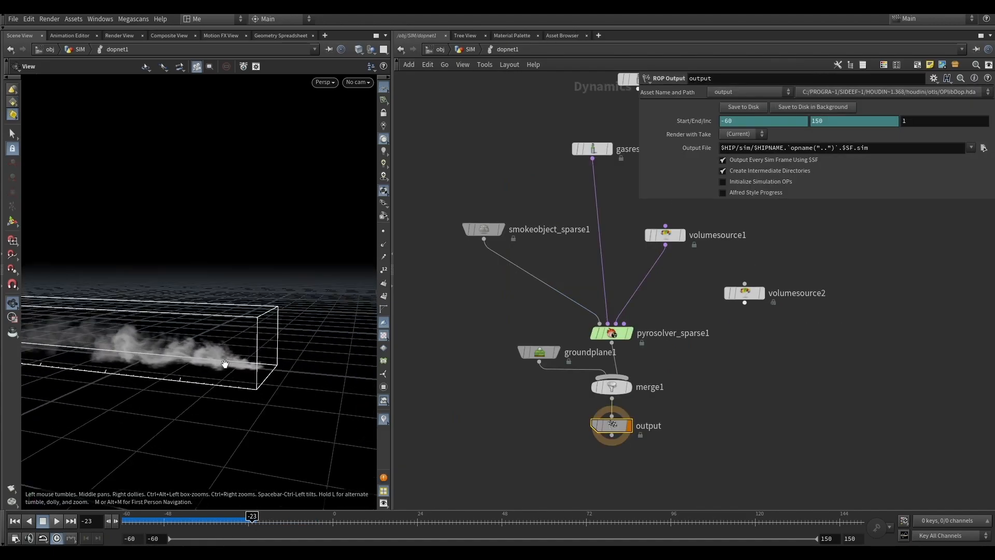
scroll(540, 391, down, 4)
scroll(551, 295, up, 3)
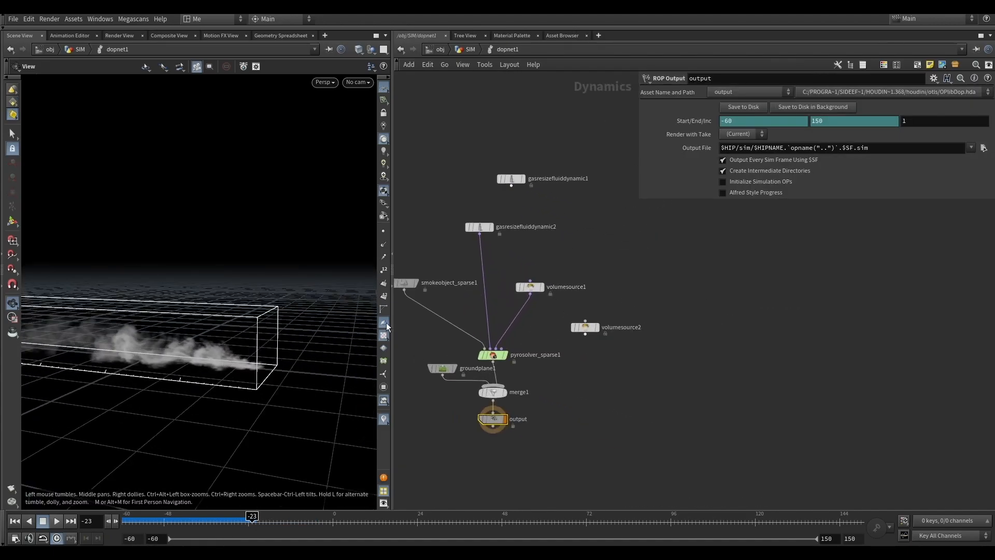
middle_drag(523, 324, 579, 309)
Step: Select volumesource1 and review its density, temperature and velocity source operations
drag(630, 312, 553, 237)
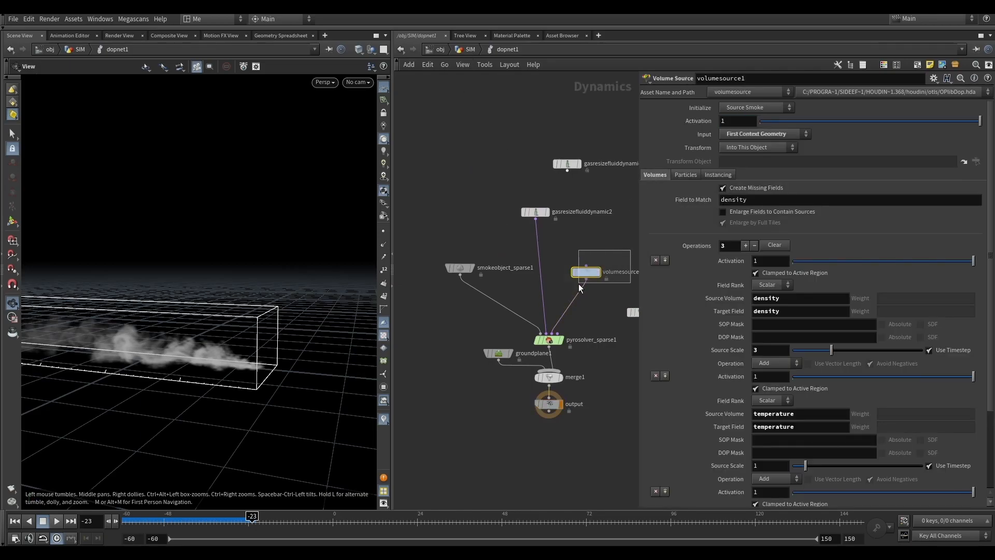
scroll(739, 242, down, 3)
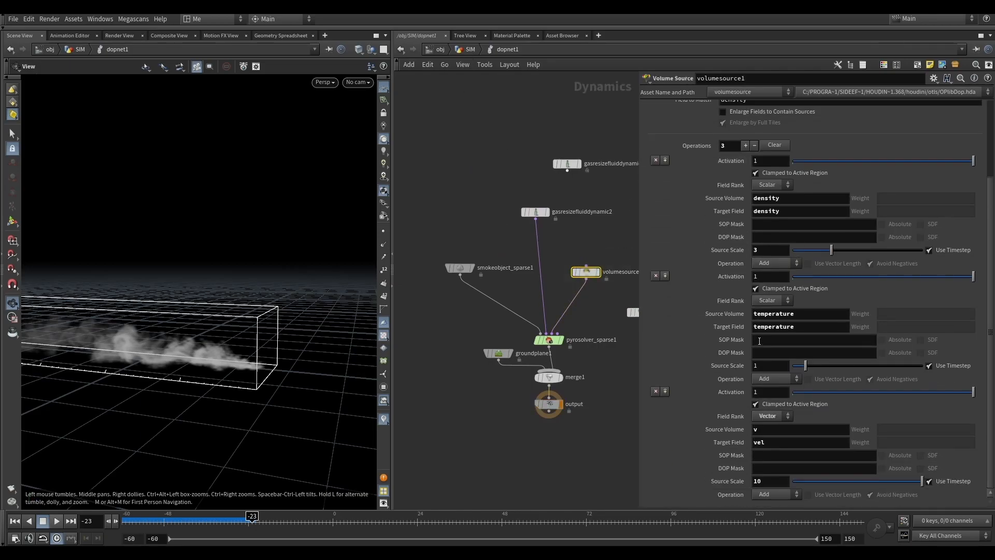
middle_drag(603, 339, 577, 321)
Step: Inspect the voxel size of smokeobject_sparse1, select groundplane1 and view the simulated smoke
click(456, 262)
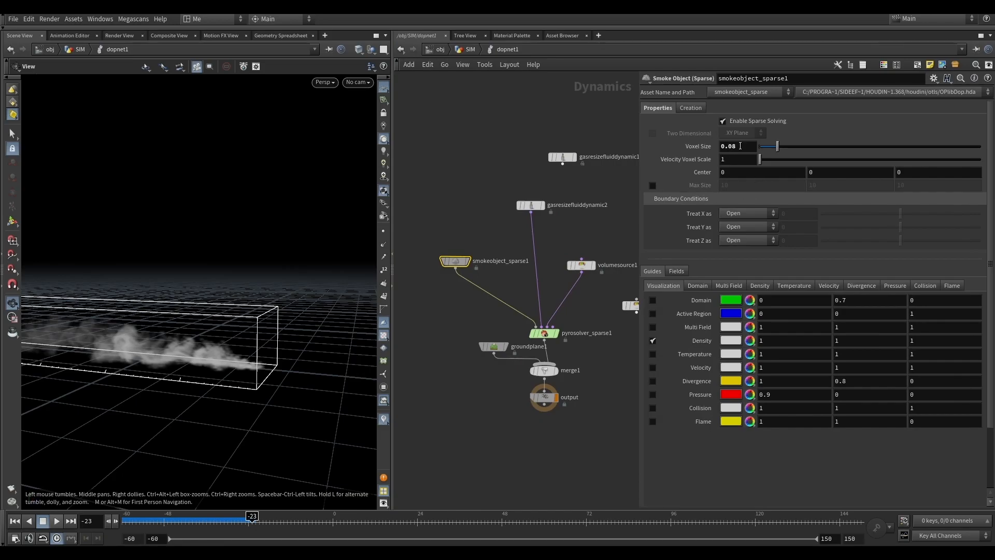
click(494, 346)
drag(198, 360, 149, 343)
Step: Select gasresizefluiddynamic2 and review its Bounds settings, including the tracking object path
click(532, 205)
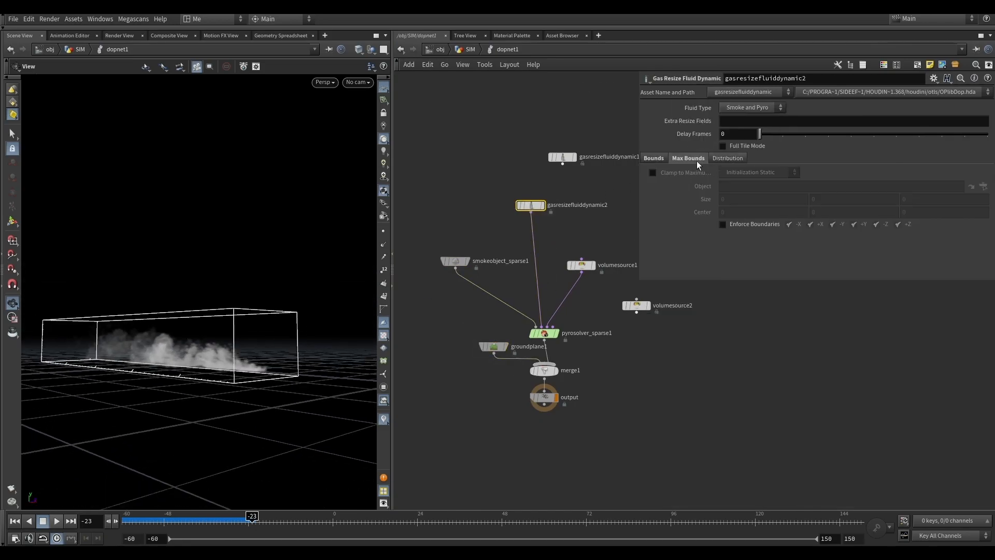
click(659, 158)
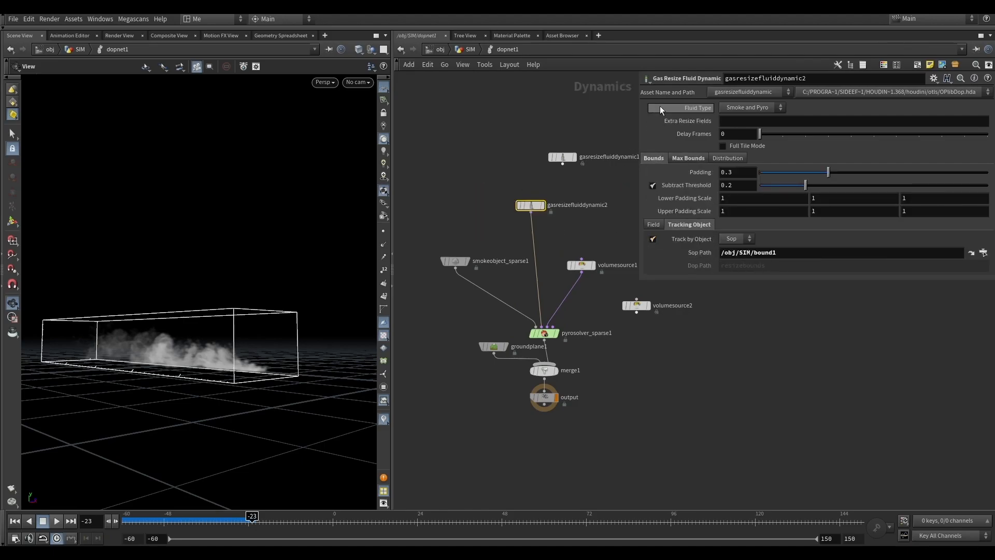
middle_drag(561, 228, 522, 223)
drag(534, 223, 459, 178)
scroll(535, 224, down, 2)
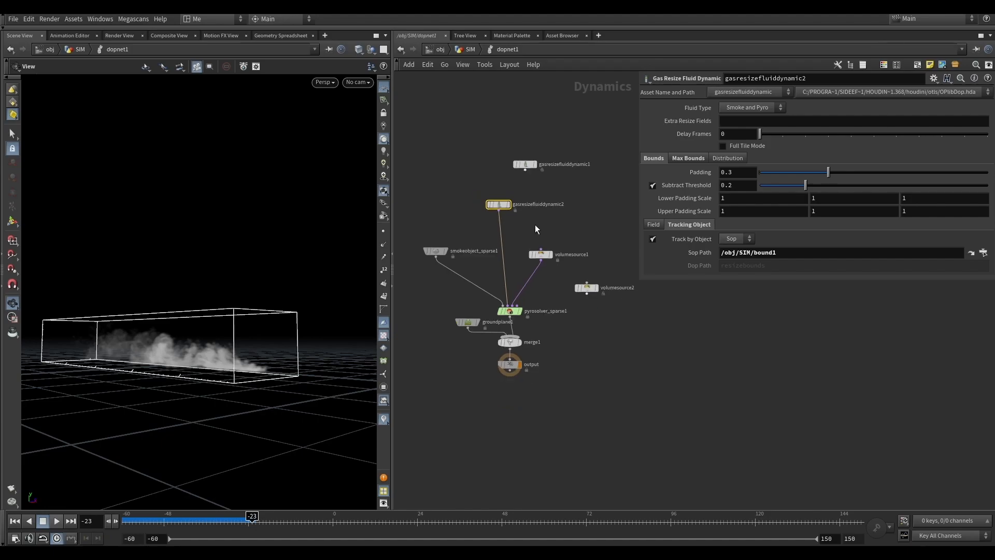
Step: Return to the SIM network, display the smoke file cache and scrub the cached simulation to frame -9
click(457, 48)
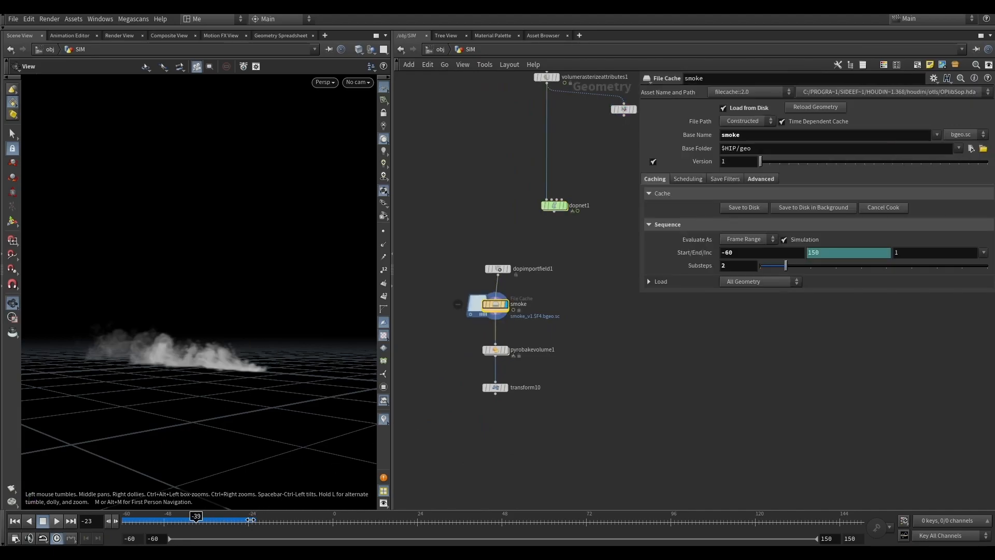
drag(299, 521, 303, 518)
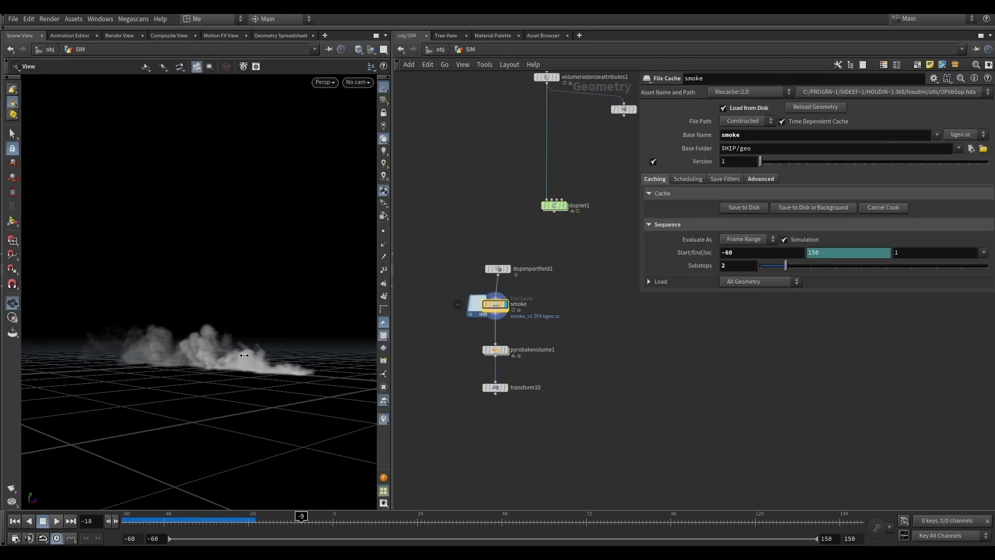
alt+right_drag(242, 352, 271, 371)
alt+drag(271, 371, 238, 356)
Step: Display pyrobakevolume1 and examine its smoke density and shadow settings
scroll(505, 358, up, 4)
click(516, 332)
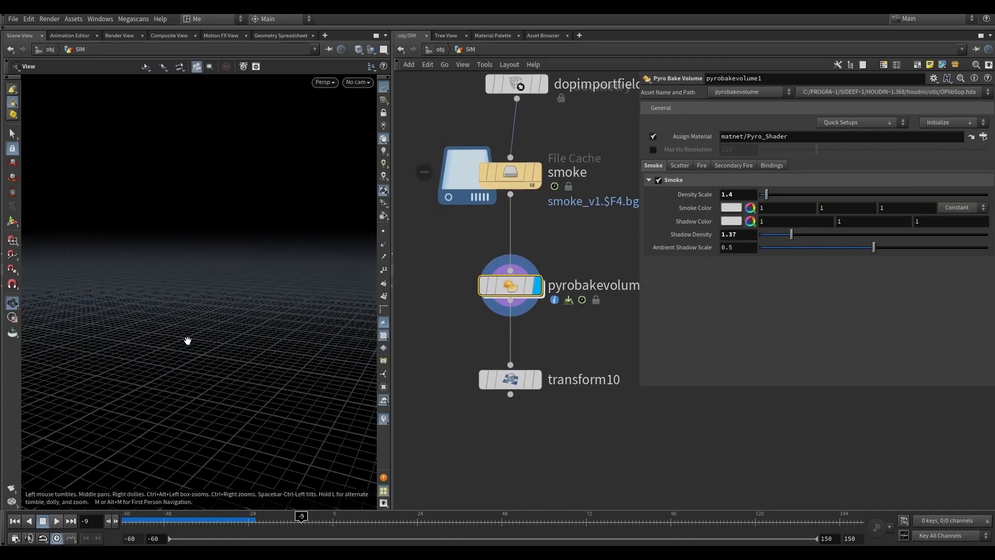
right_drag(200, 340, 208, 346)
middle_drag(209, 346, 158, 390)
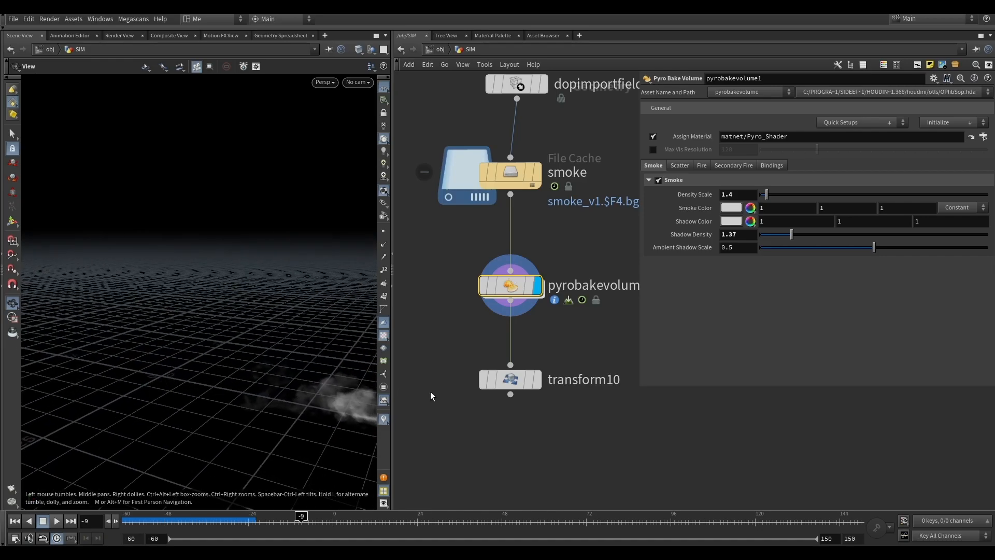
Step: Display and select transform10 to examine its inverted transformation of the smoke
click(539, 381)
click(510, 378)
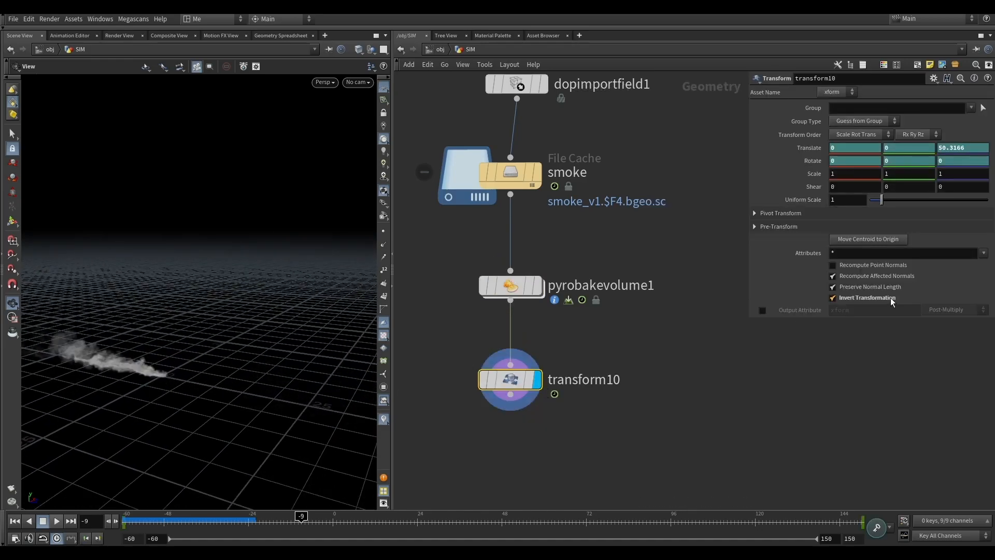
Step: Scrub the smoke to frame -32, then compare it with transform10 inside the Model network while scrubbing back to frame -60
drag(149, 518, 220, 517)
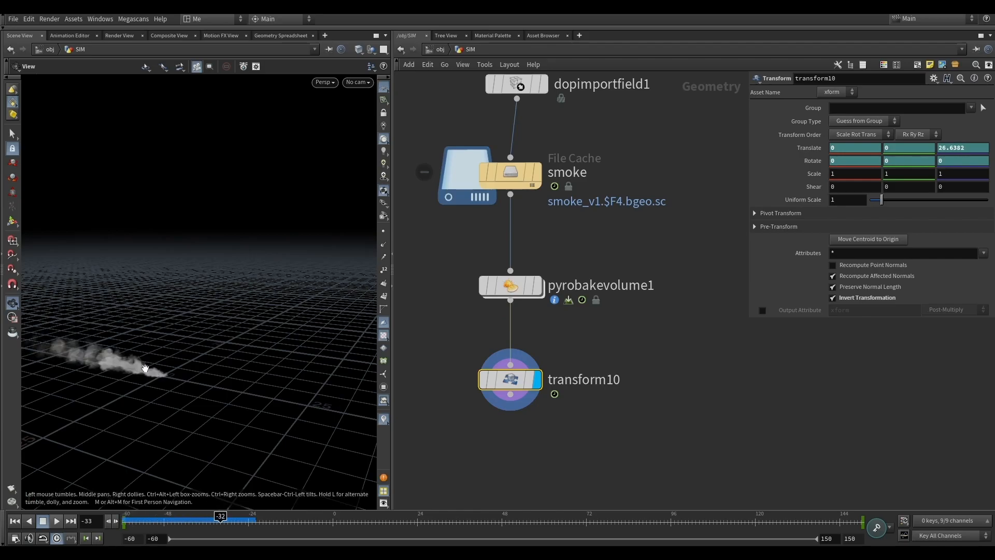
key(u)
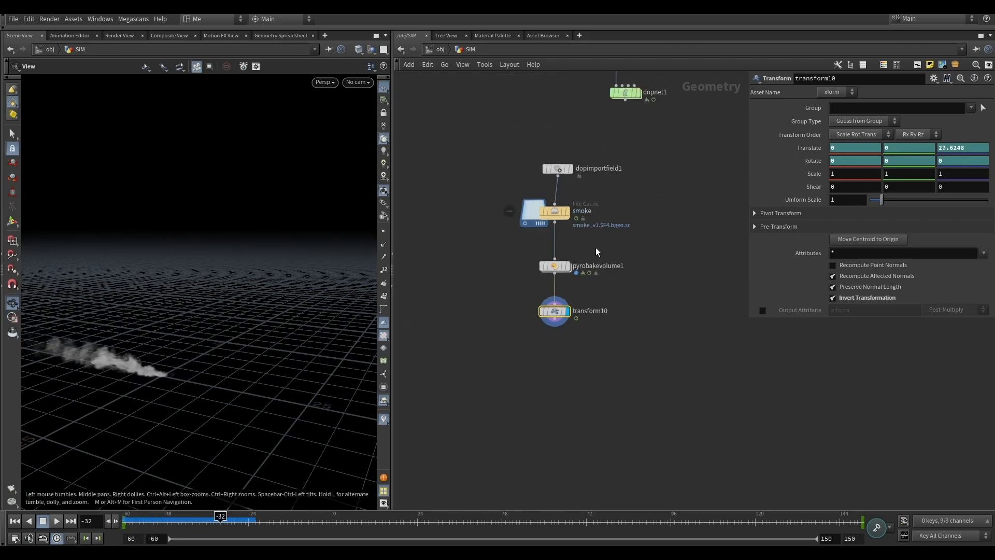
double_click(474, 247)
scroll(580, 352, up, 6)
click(585, 354)
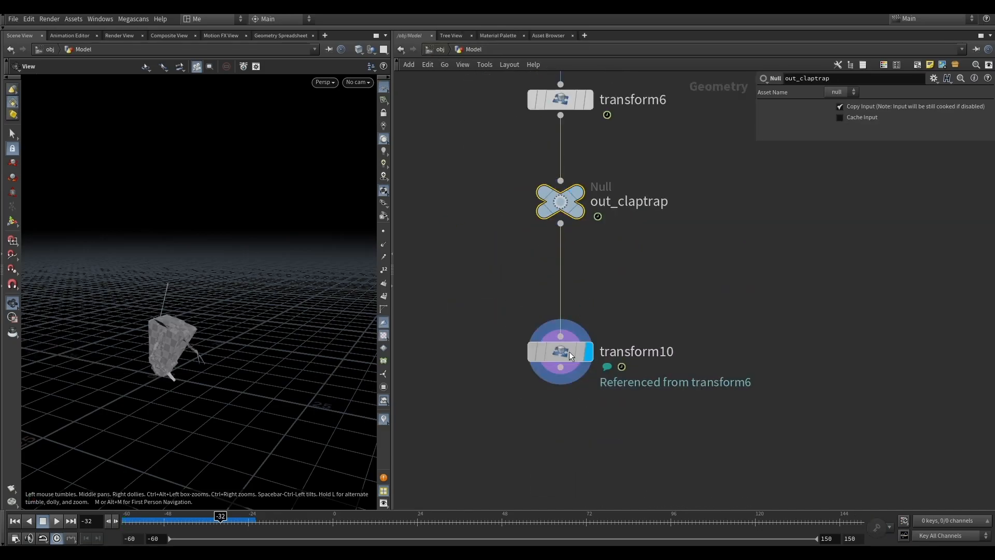
drag(220, 517, 135, 522)
drag(276, 525, 103, 514)
Step: Return to the object level, display Model together with SIM and examine the robot and its smoke at frame -30
key(u)
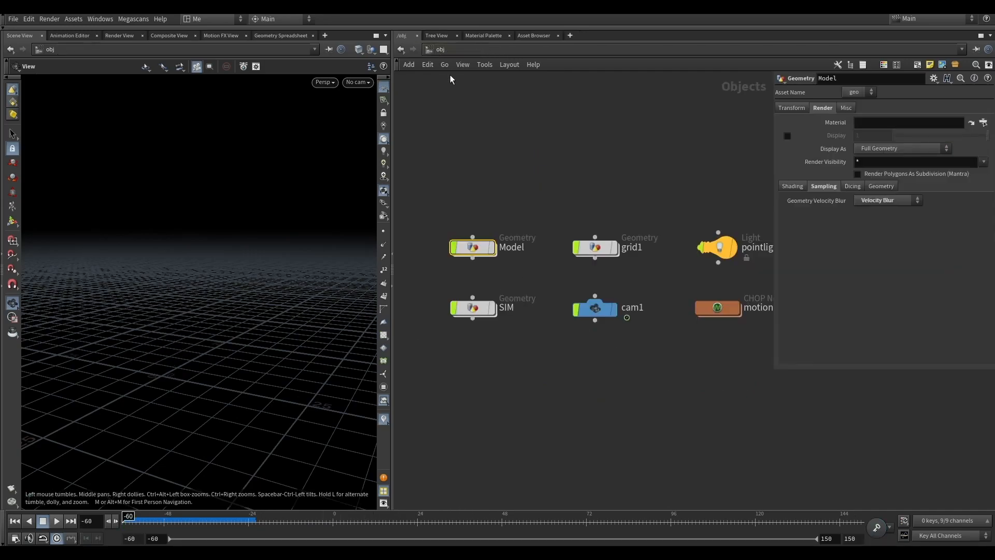
click(491, 249)
drag(239, 319, 237, 499)
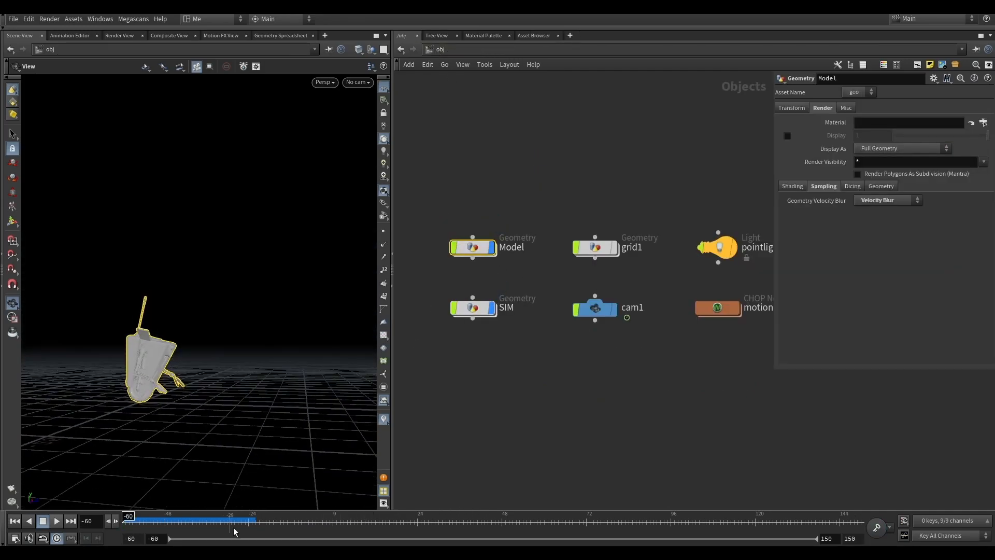
drag(194, 377, 171, 381)
middle_drag(179, 354, 213, 336)
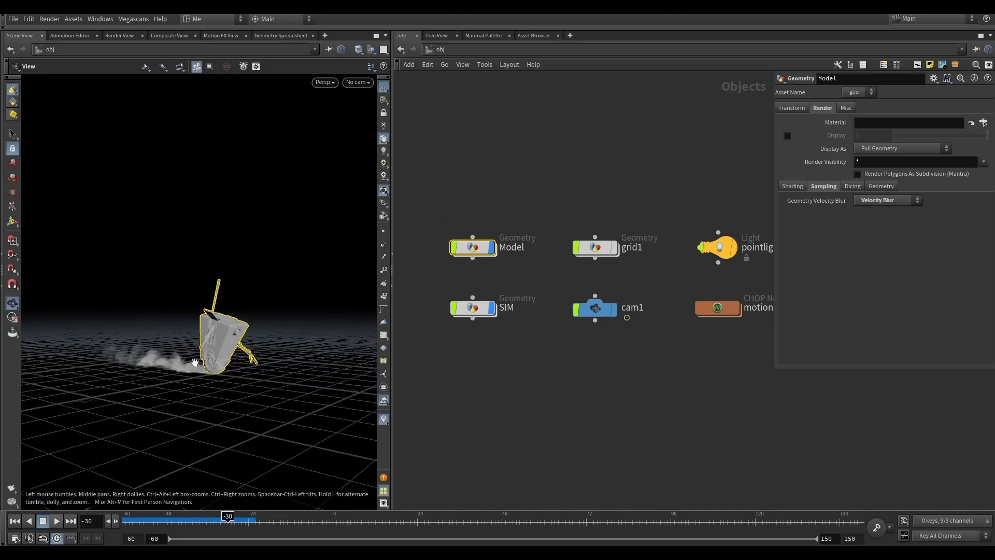
right_drag(213, 336, 211, 351)
drag(211, 351, 214, 344)
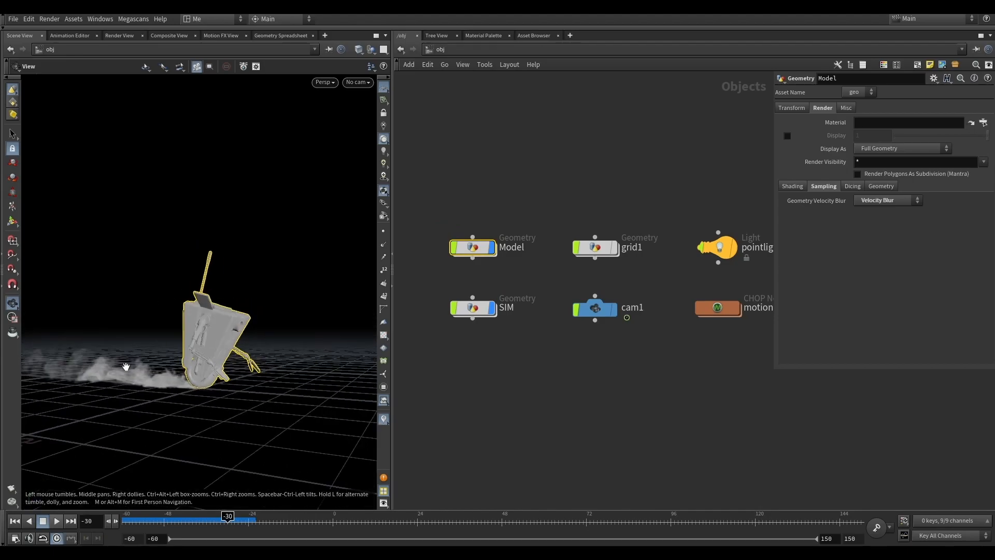
click(478, 388)
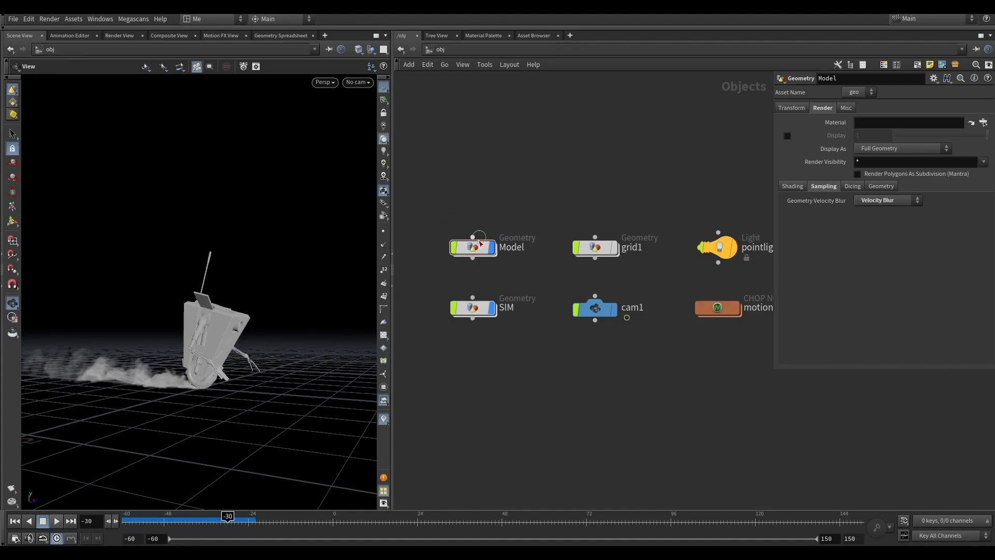
Step: Inside the SIM network, move pyrobakevolume1 aside and wire the smoke file cache directly into transform10
double_click(470, 308)
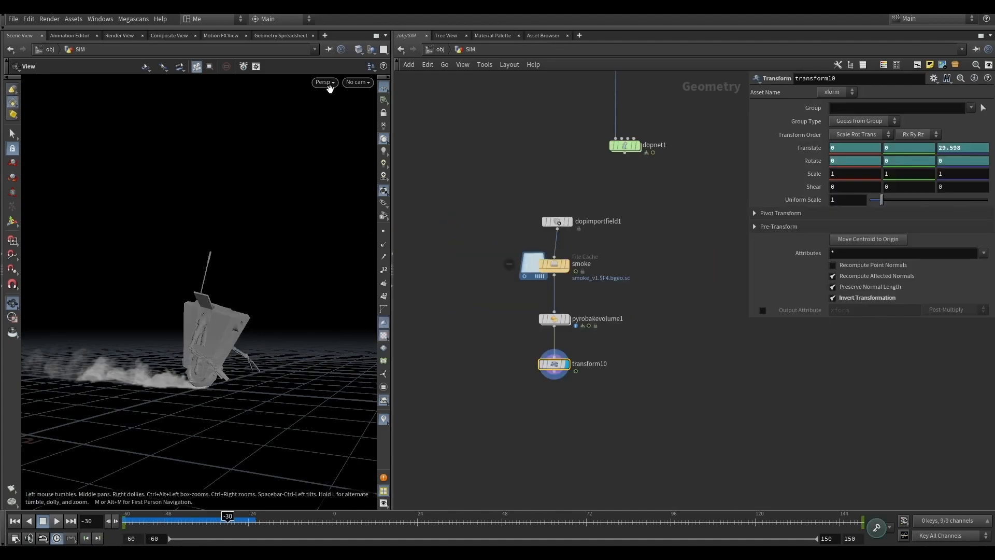
click(381, 83)
middle_drag(475, 275, 463, 168)
scroll(537, 265, up, 4)
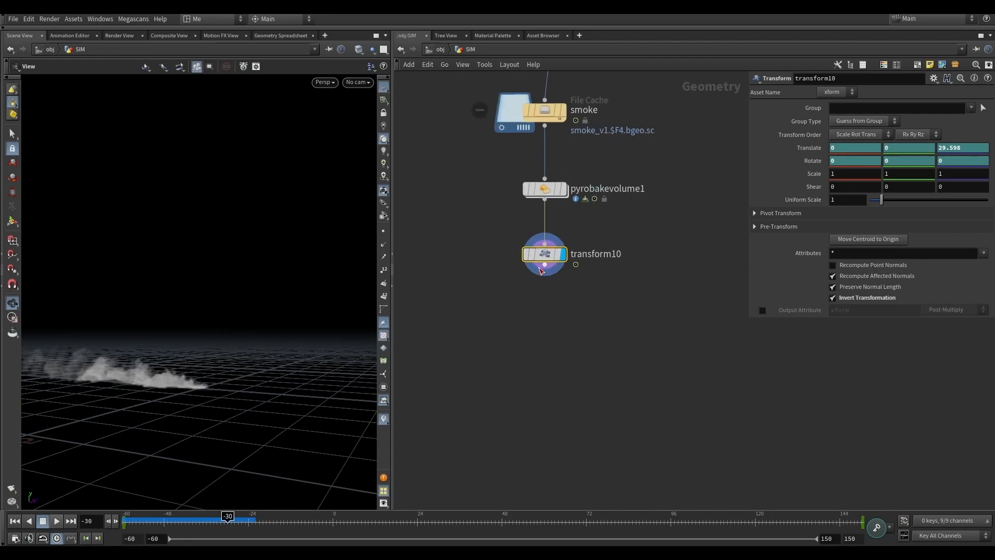
drag(486, 301, 429, 162)
scroll(532, 206, down, 4)
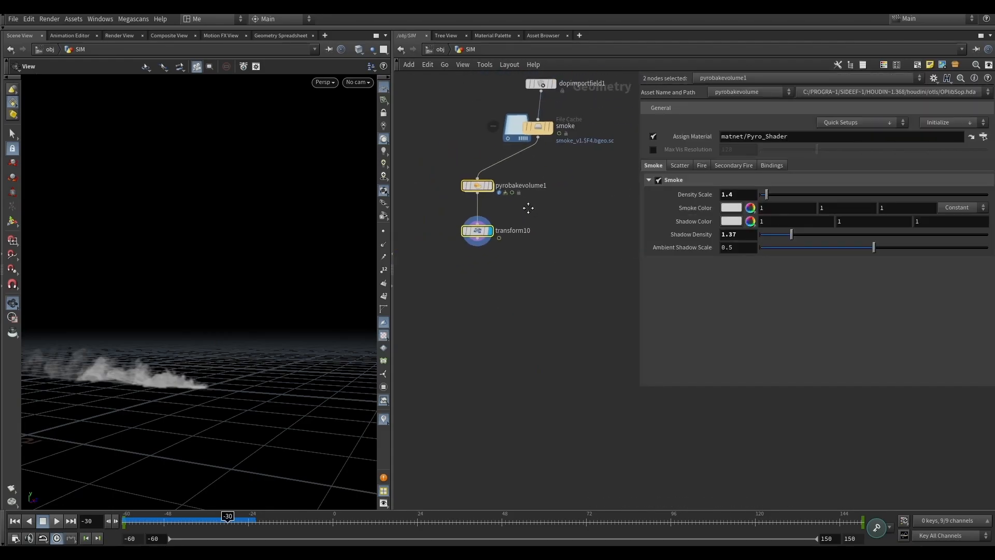
middle_drag(531, 207, 483, 219)
drag(435, 253, 518, 224)
click(496, 245)
drag(514, 150, 511, 285)
Step: Add a Blast node after transform10
click(521, 228)
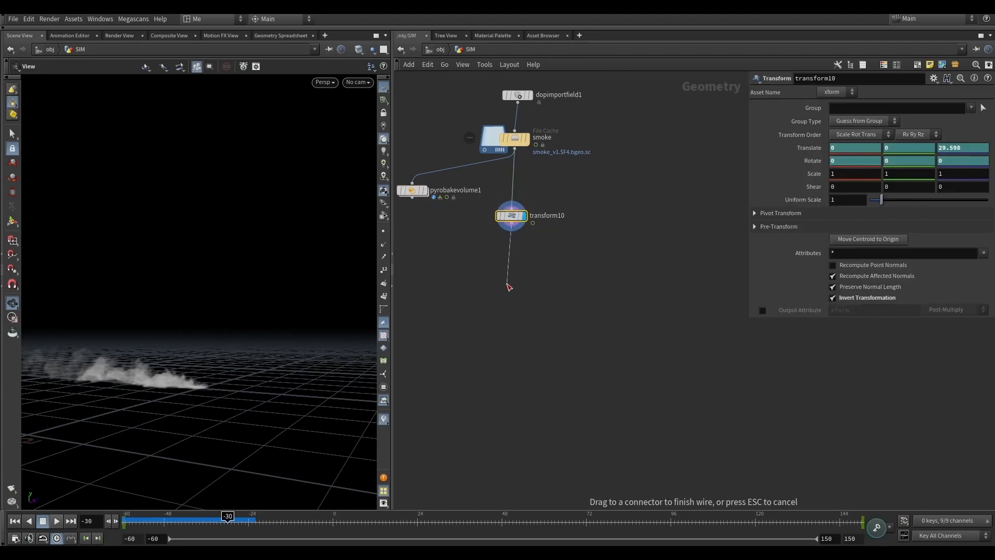
key(Tab)
text(blas)
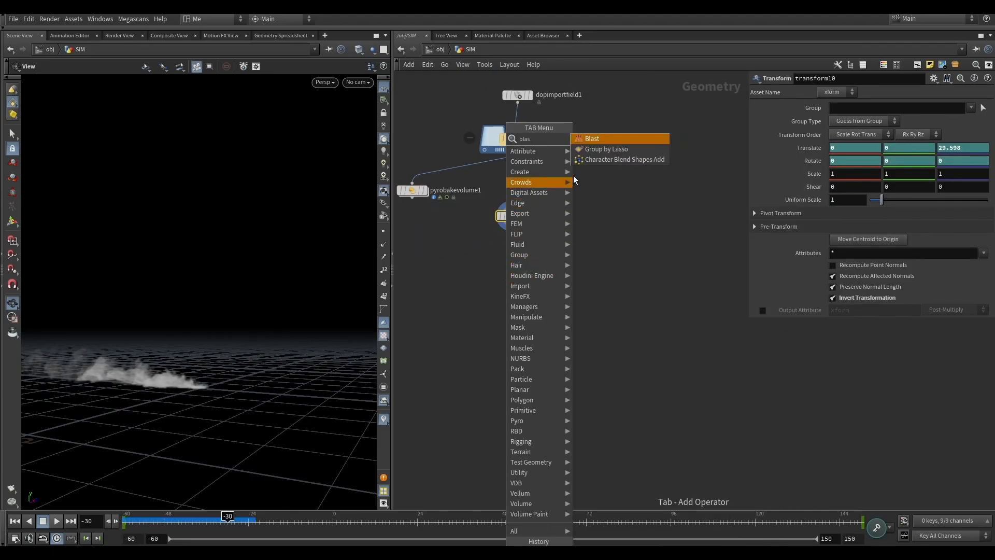
click(586, 139)
click(520, 274)
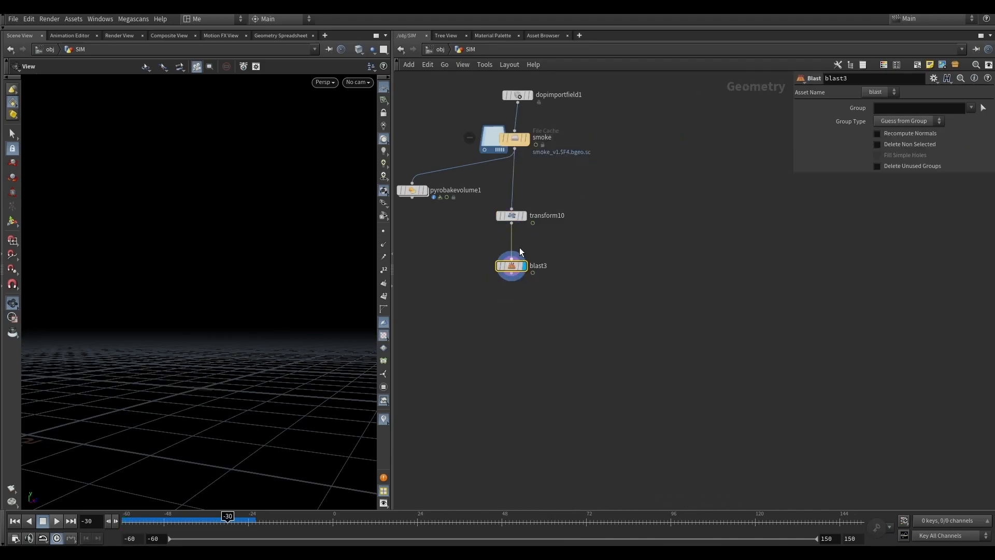
click(511, 218)
middle_click(512, 215)
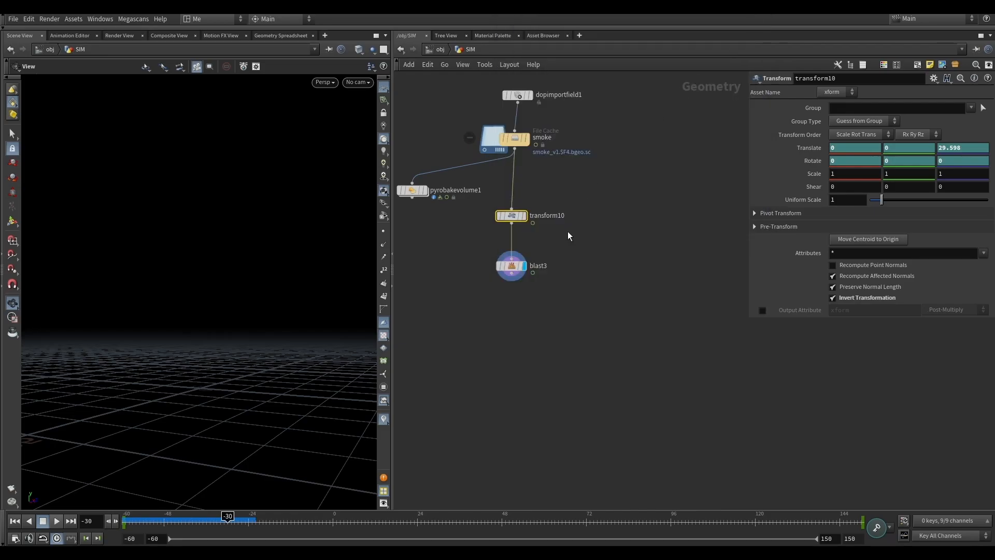
key(Down)
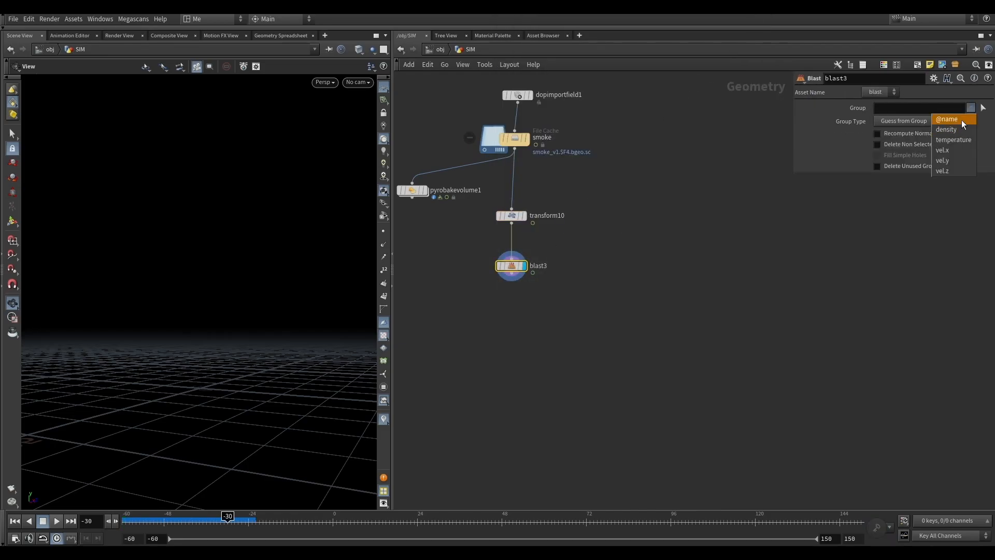
click(960, 128)
click(878, 144)
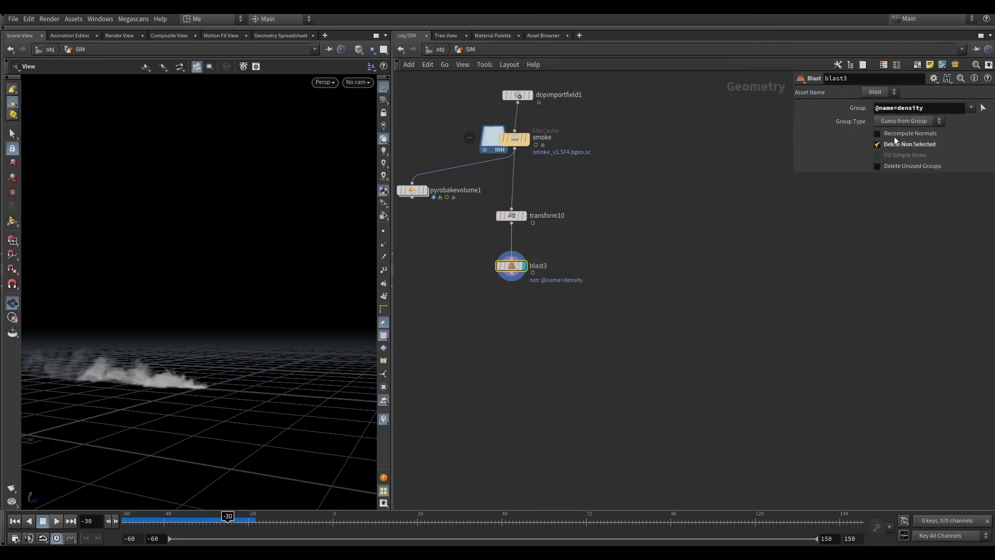
Step: Add a Convert VDB node after blast3
scroll(520, 288, up, 3)
drag(504, 260, 507, 315)
key(Tab)
text(con)
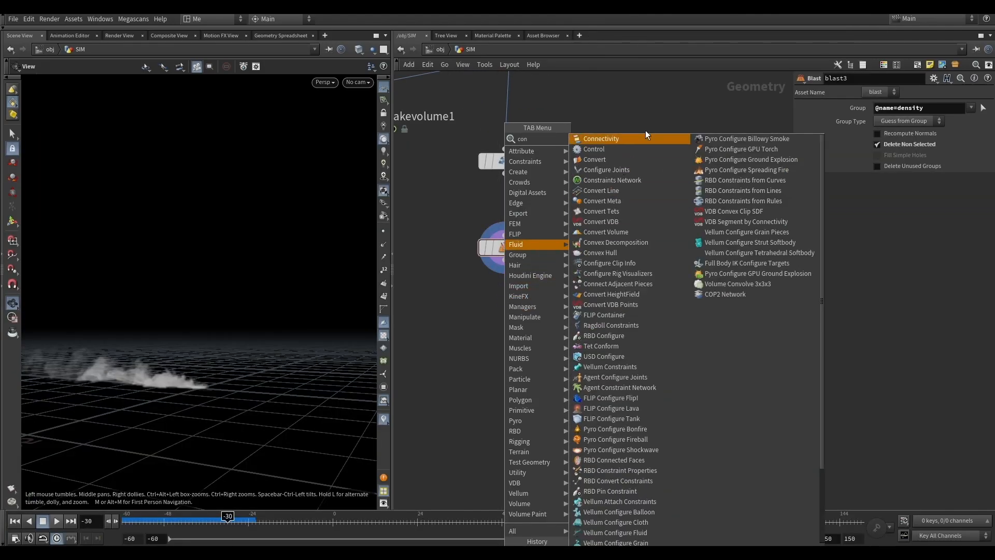
click(618, 222)
click(527, 311)
Step: Set the Convert VDB node to output VDB with class Convert Fog to SDF and a Fog Isovalue of 0.125
click(918, 121)
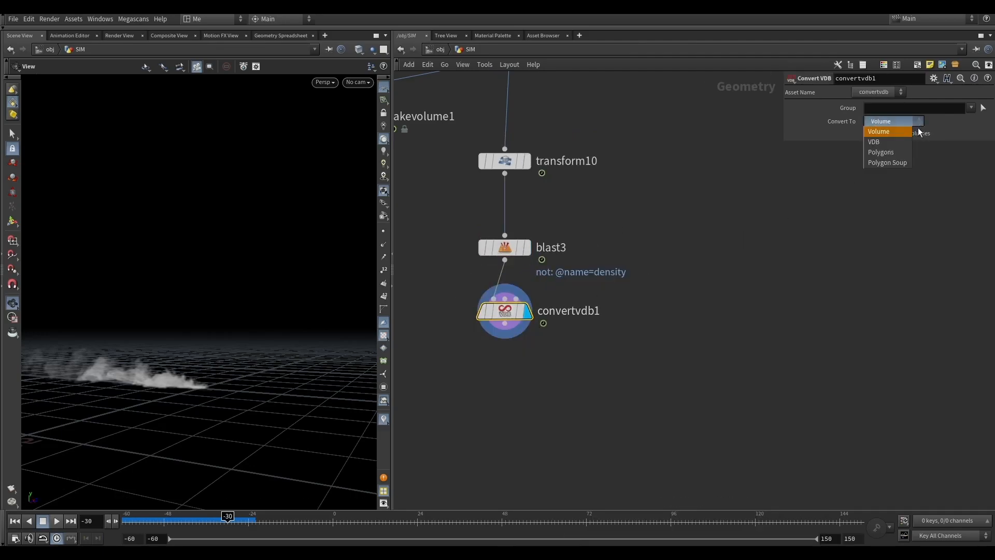
click(890, 142)
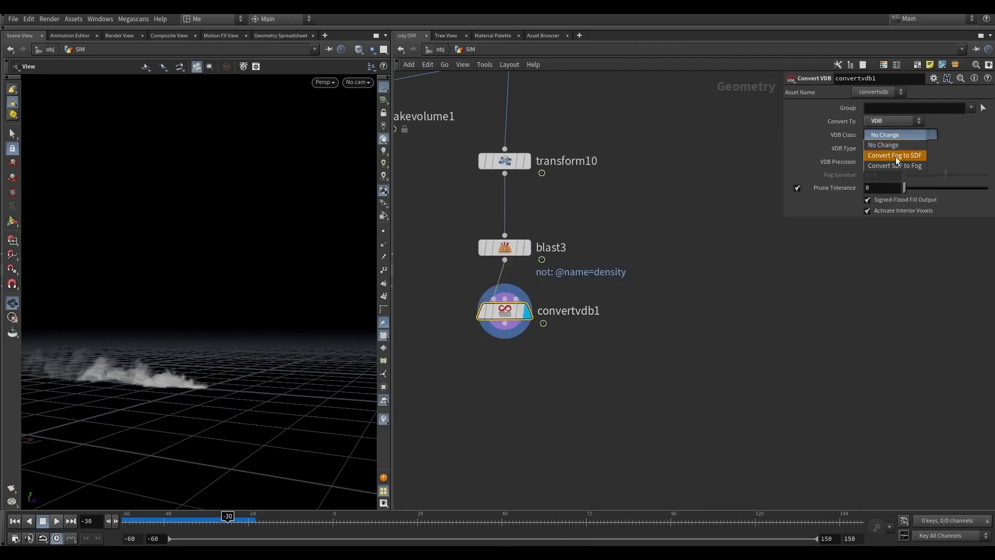
click(903, 155)
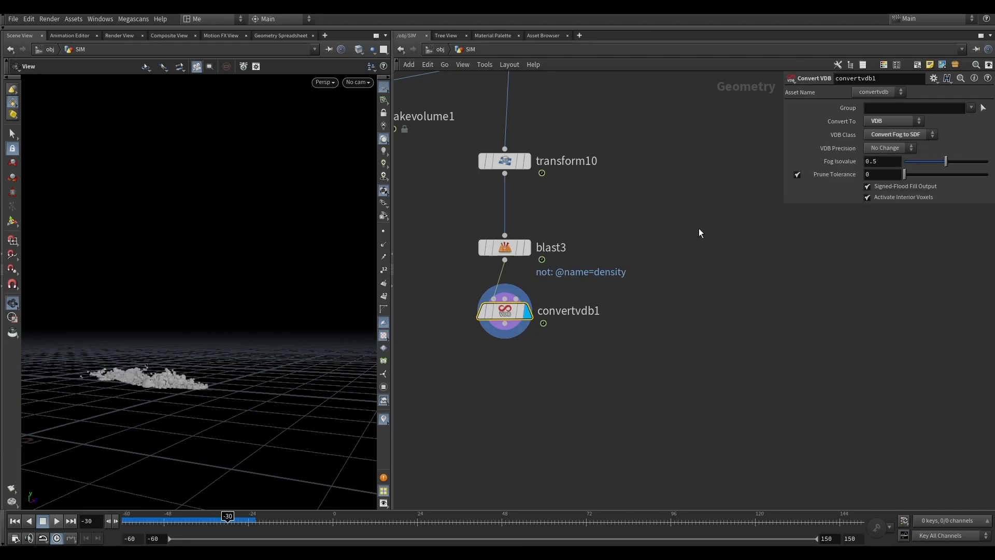
drag(154, 374, 157, 412)
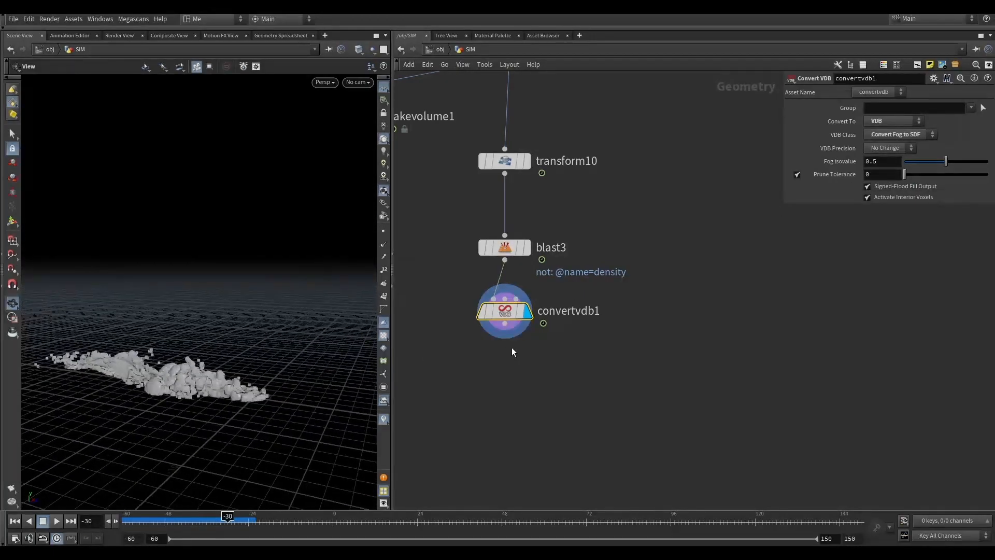
drag(931, 165, 914, 165)
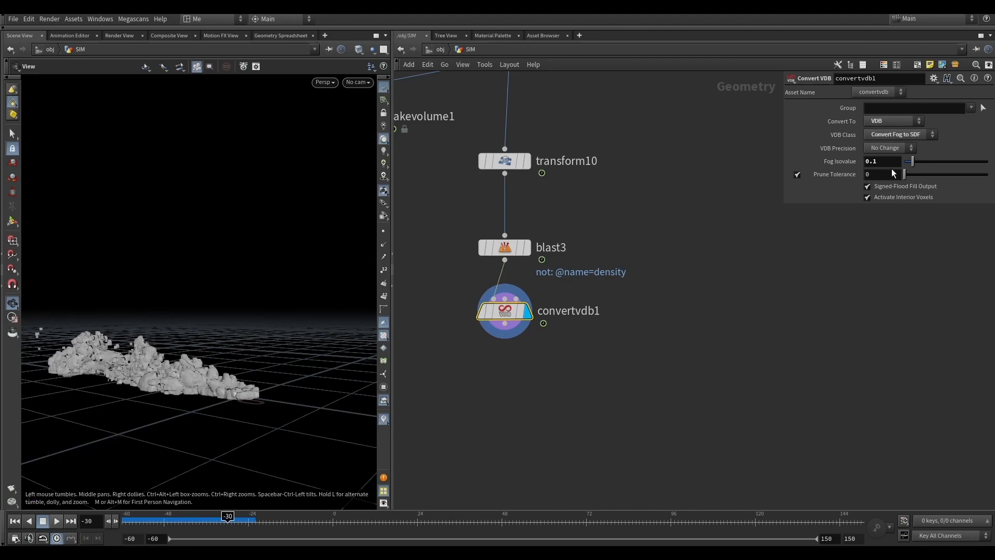
drag(914, 165, 915, 165)
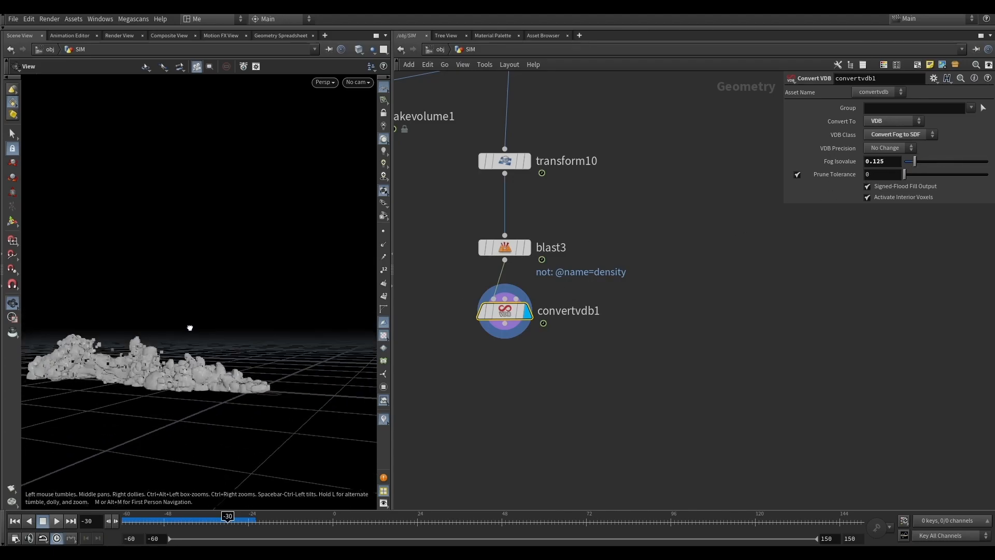
Step: Add and display a second Convert VDB node after convertvdb1, with Convert To set to Polygons
middle_drag(542, 358, 544, 295)
click(507, 260)
key(Tab)
text(con)
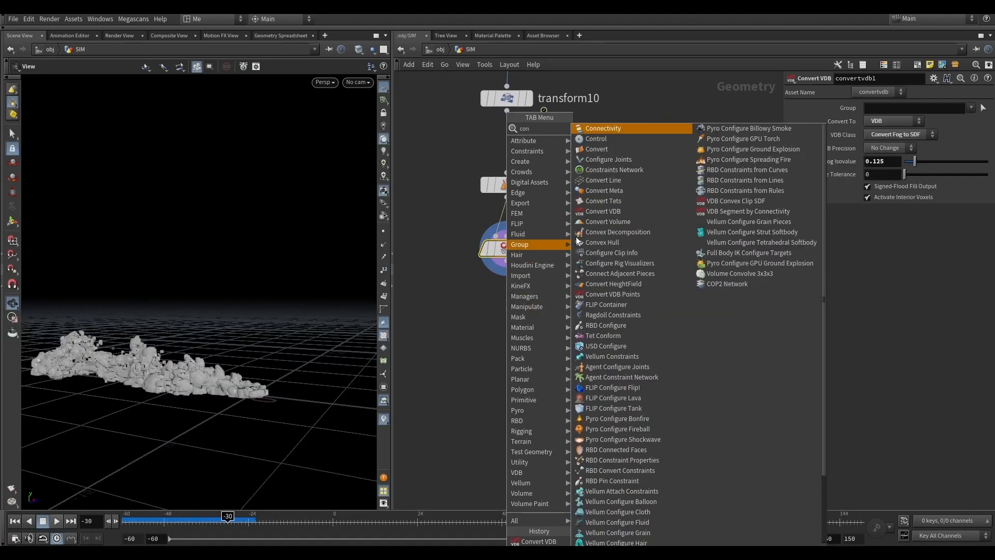
click(621, 211)
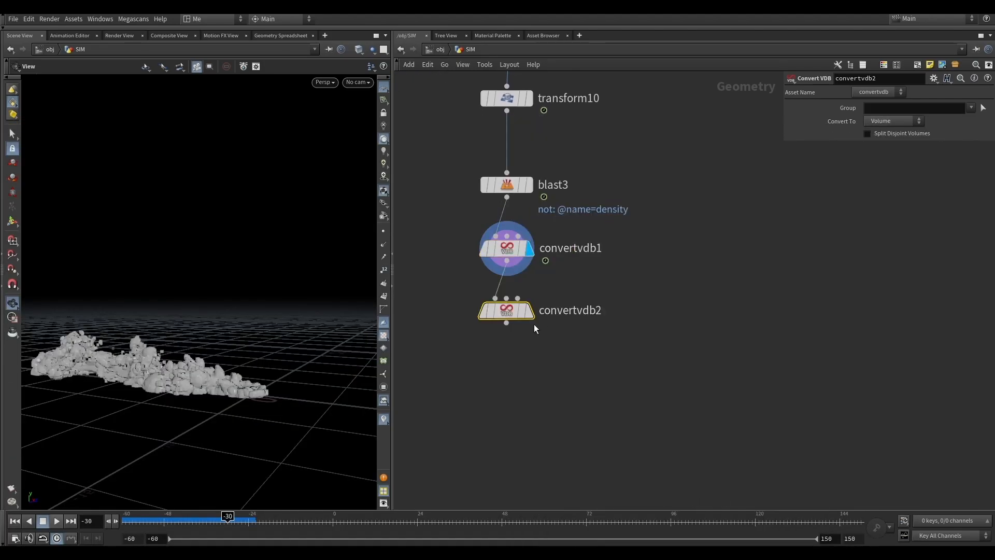
click(892, 121)
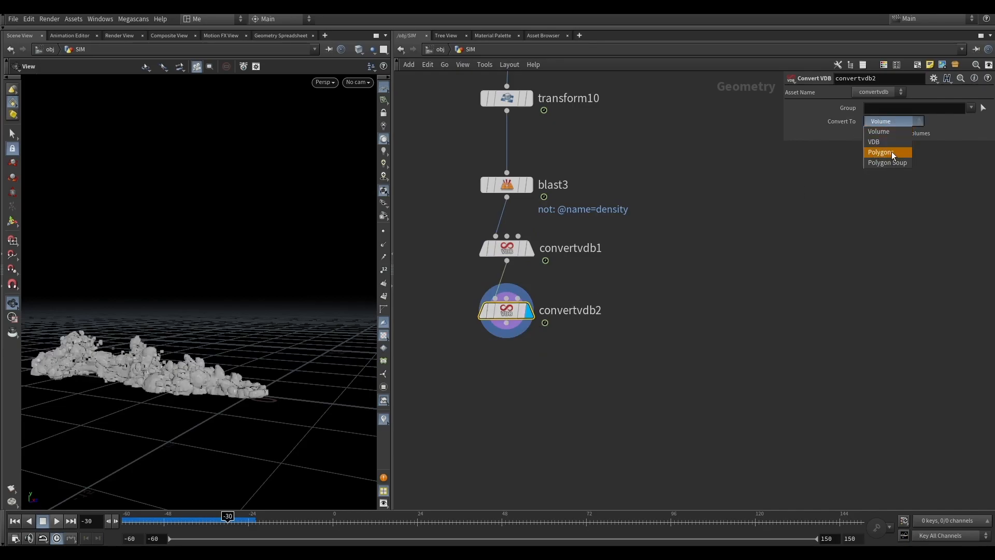
click(891, 152)
Step: Set the Isovalue of convertvdb2 to 0.13 and check the resulting smoke mesh
scroll(281, 351, up, 5)
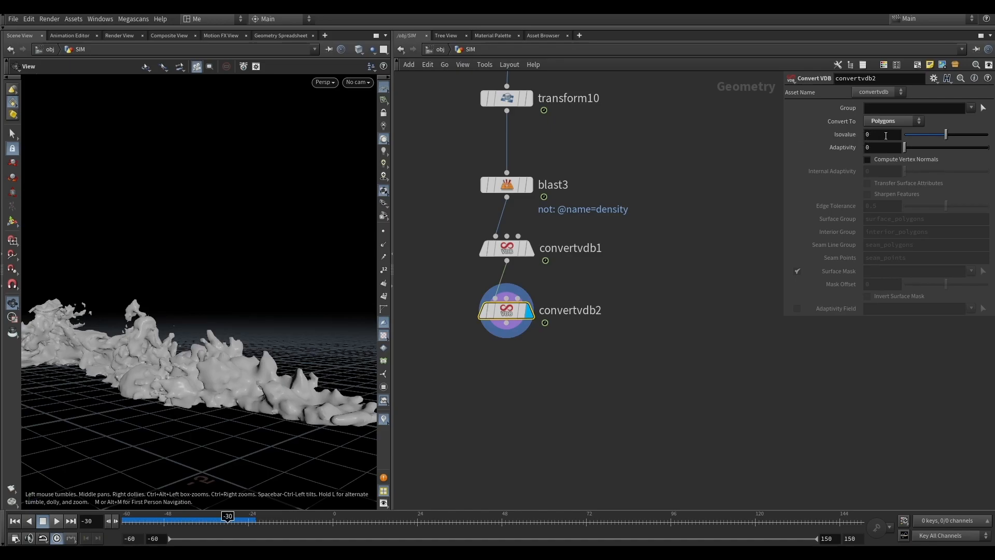
text(0.1)
key(Return)
drag(311, 275, 196, 280)
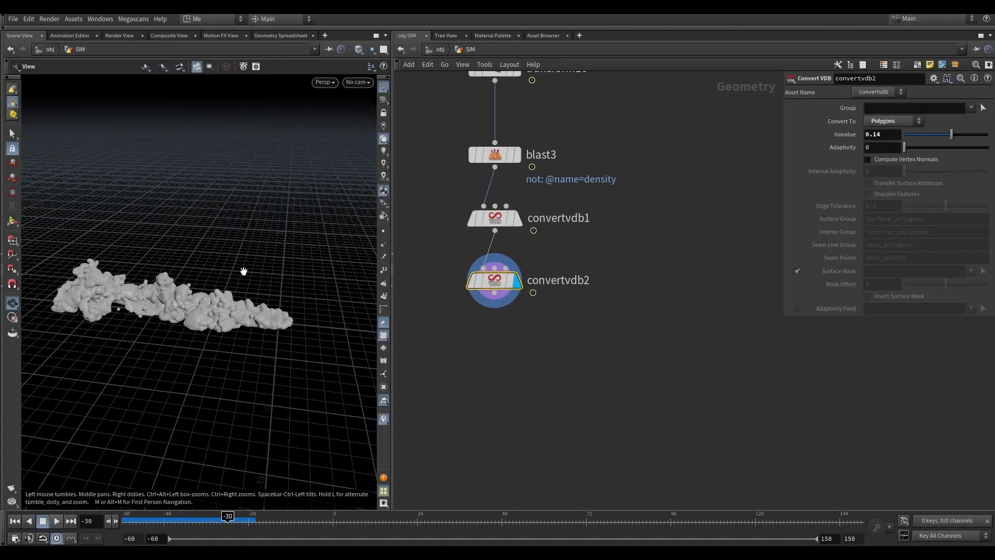
mouse_move(956, 137)
mouse_down()
mouse_move(944, 135)
mouse_move(952, 137)
mouse_up()
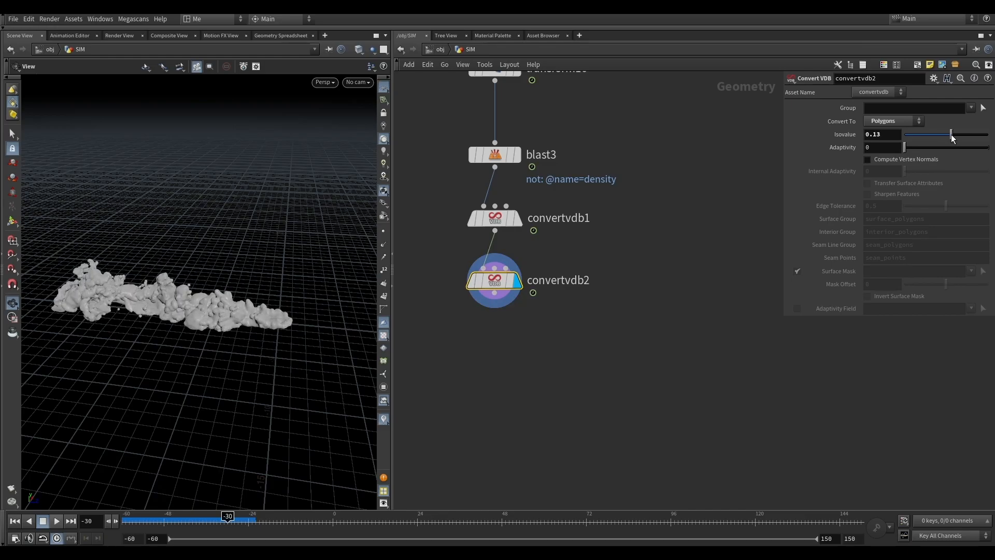
drag(98, 332, 90, 306)
Step: Add a Null node after convertvdb2 and display it as the end of the chain
drag(494, 293, 490, 357)
text(null)
key(Return)
click(510, 339)
click(527, 338)
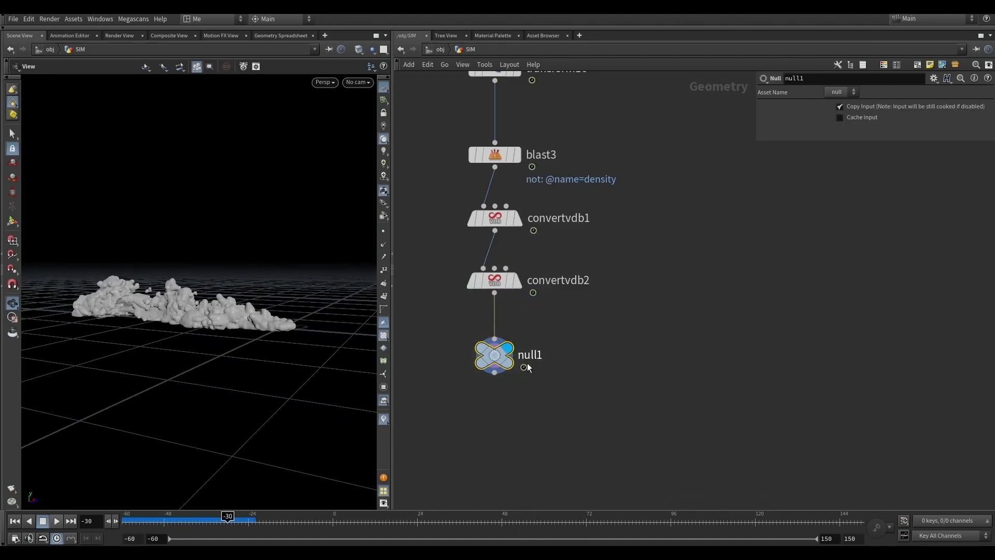
Step: Return to the object level, display grid1 and look at the scene through cam1
click(440, 49)
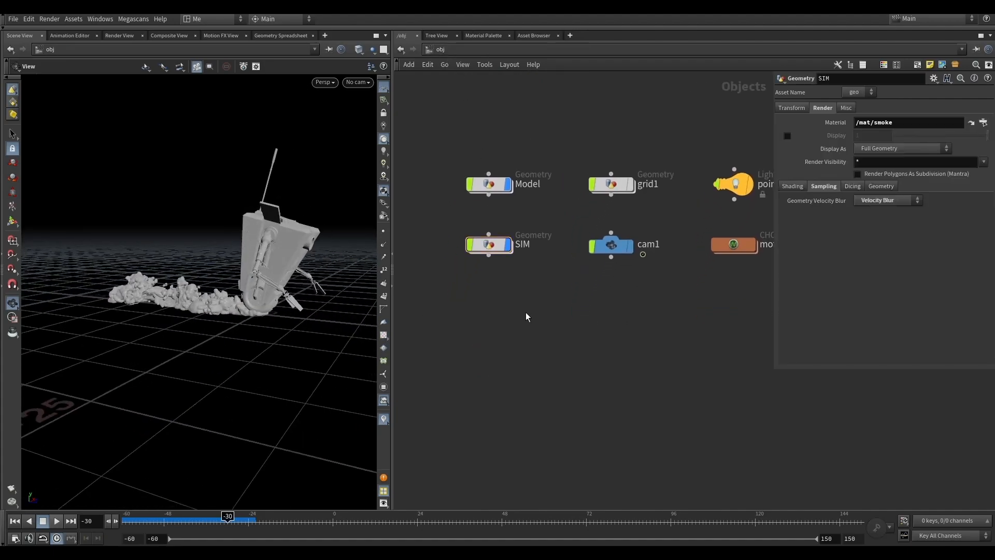
middle_drag(526, 316, 489, 332)
click(573, 203)
alt+drag(158, 305, 254, 218)
click(357, 81)
click(363, 129)
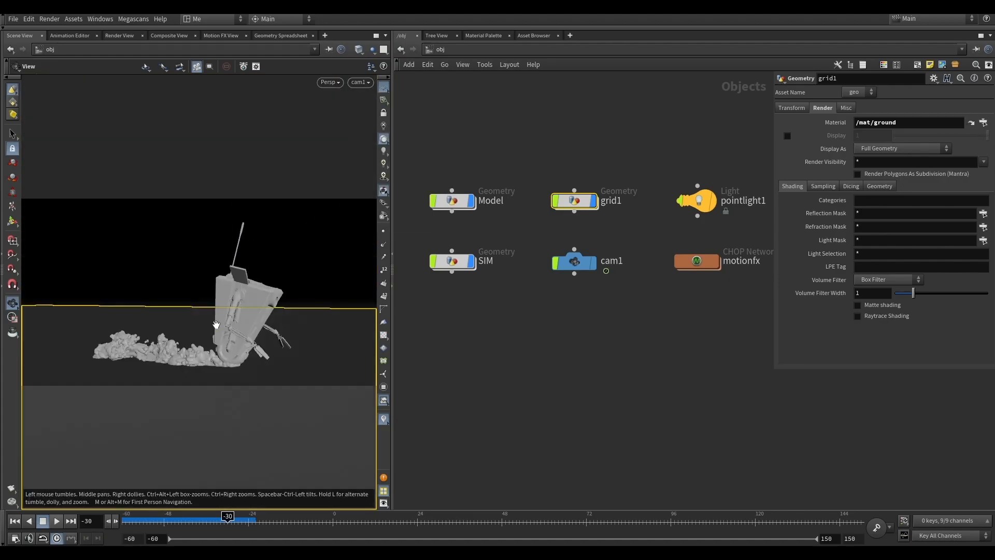
Step: Hide SIM, scrub the animation to frame 55 in the camera view and select cam1 to show its settings
drag(189, 521, 326, 518)
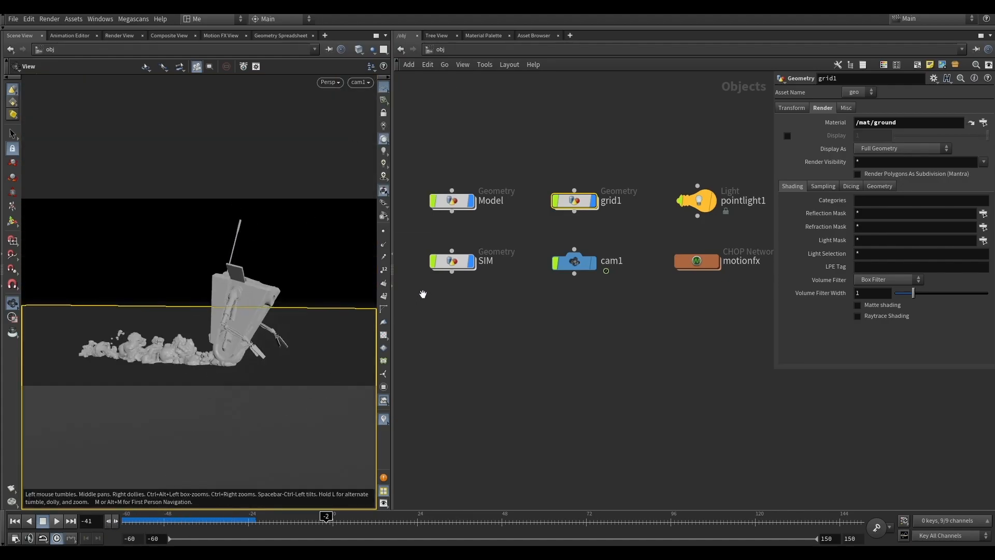
click(473, 260)
click(236, 517)
drag(236, 517, 527, 477)
click(574, 260)
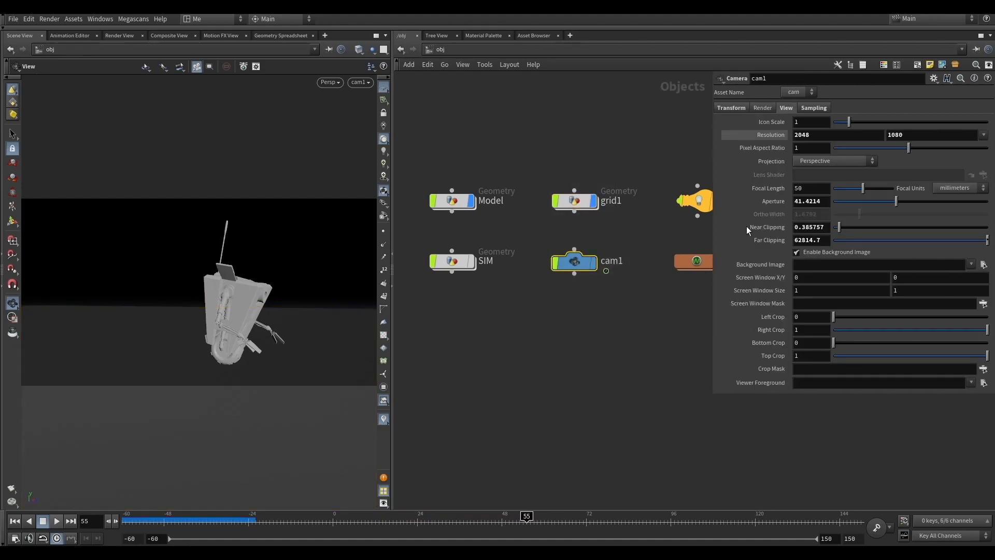
Step: Show the Motion FX effects available for cam1's Translate parameter, including Noise
click(742, 107)
right_click(780, 138)
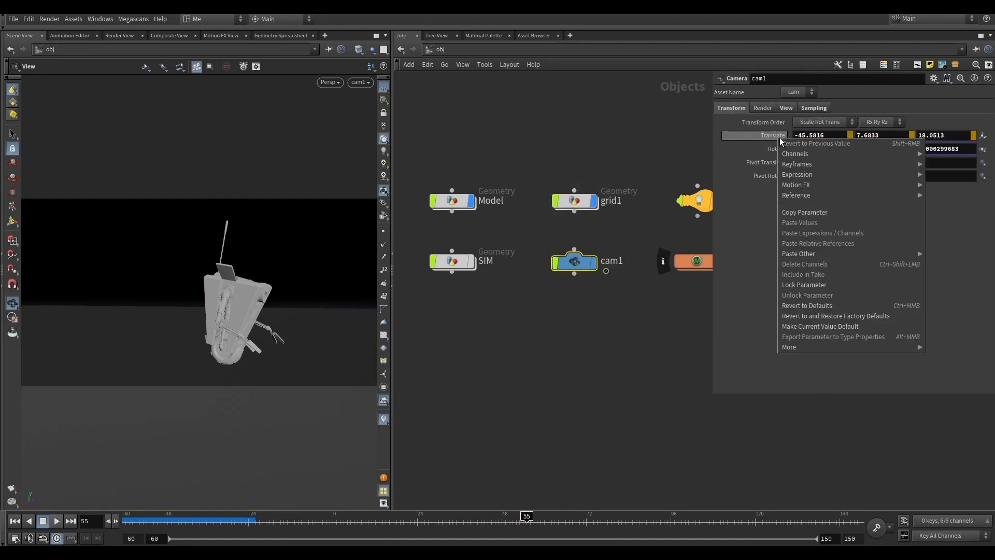
mouse_move(806, 188)
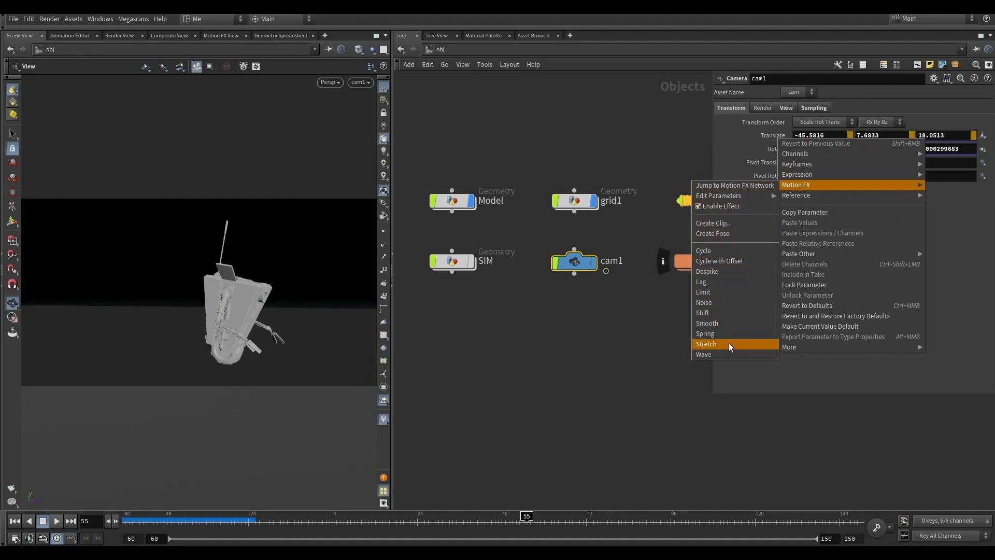
click(715, 302)
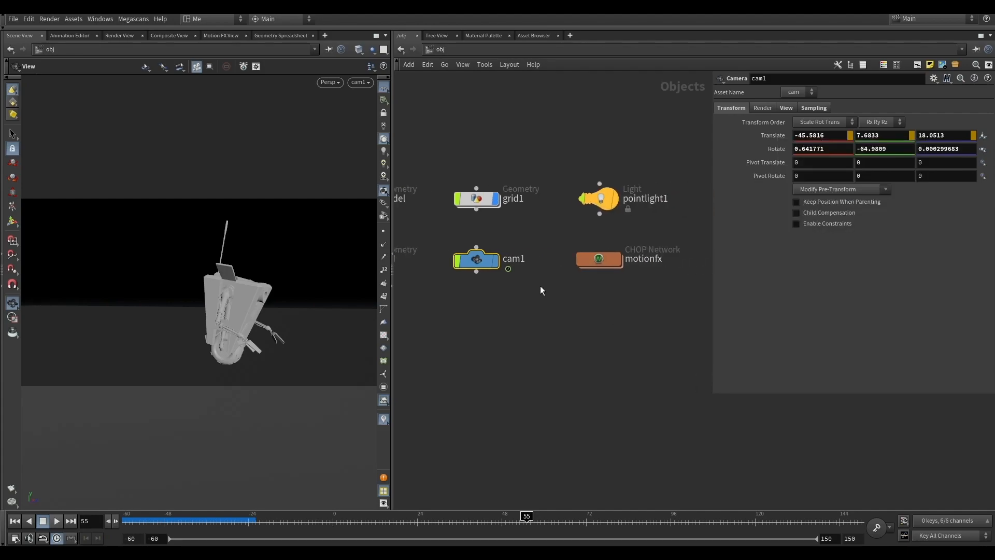
Step: Inspect the noise1 settings inside the motionfx network and return to the object level
double_click(601, 260)
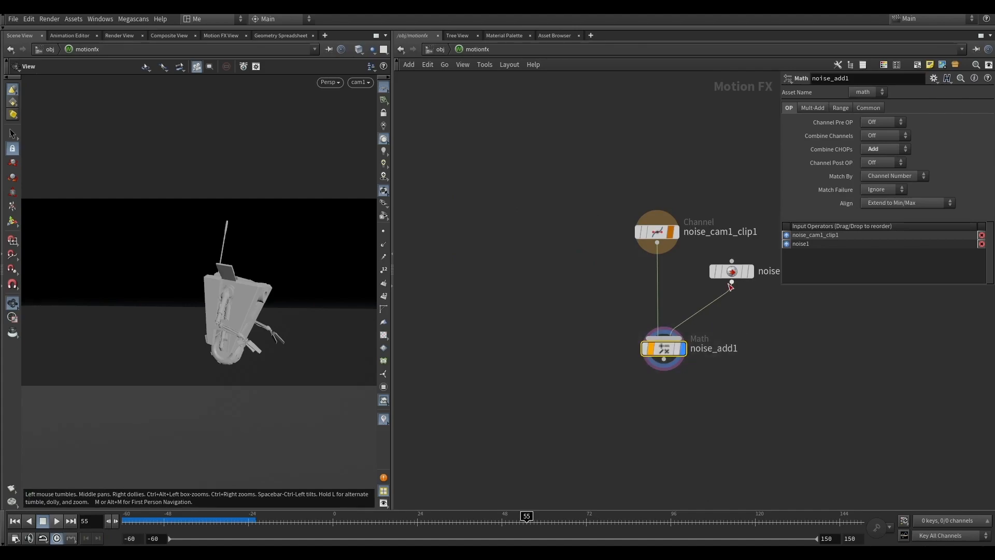
click(731, 271)
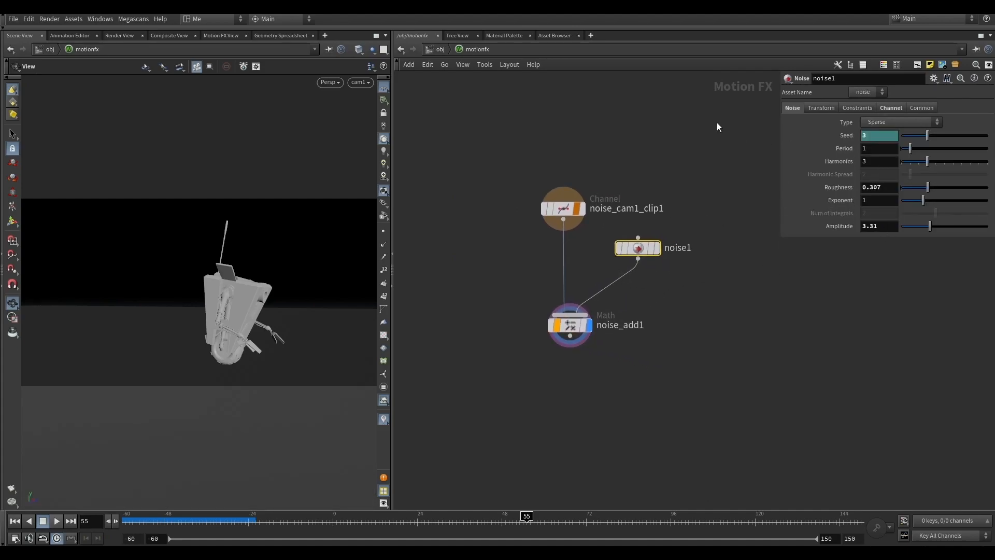
click(440, 49)
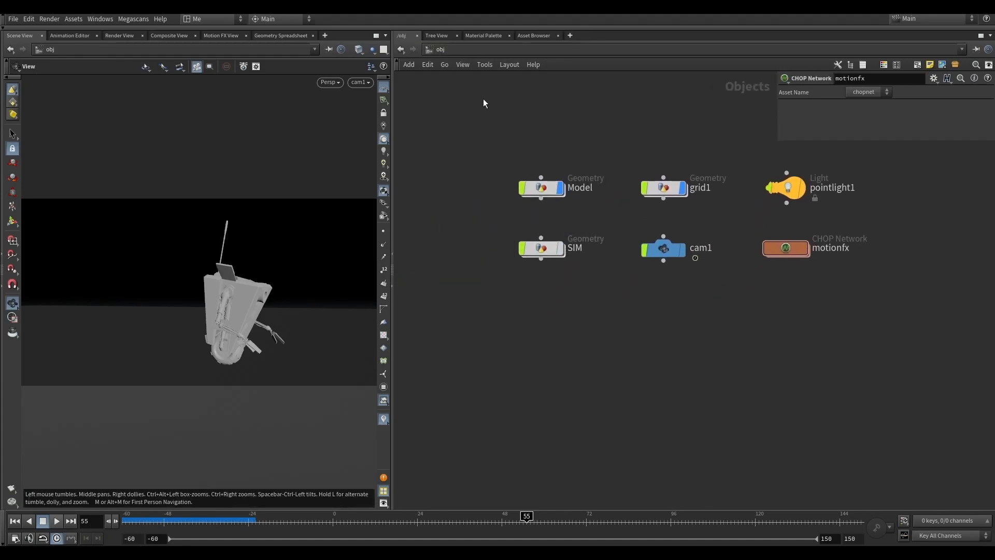
Step: Display SIM again, then add a Principled Shader to /mat and open that network
mouse_move(559, 252)
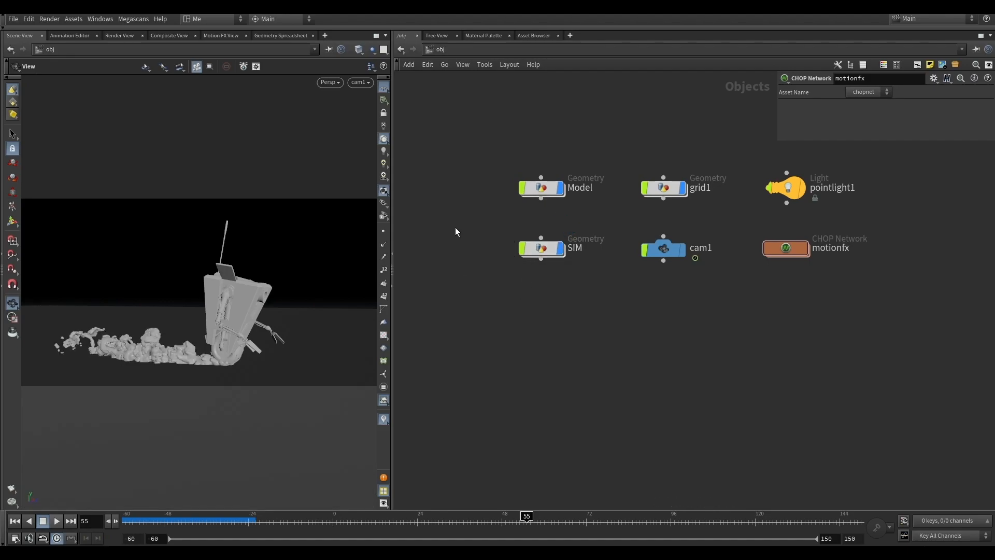
click(479, 35)
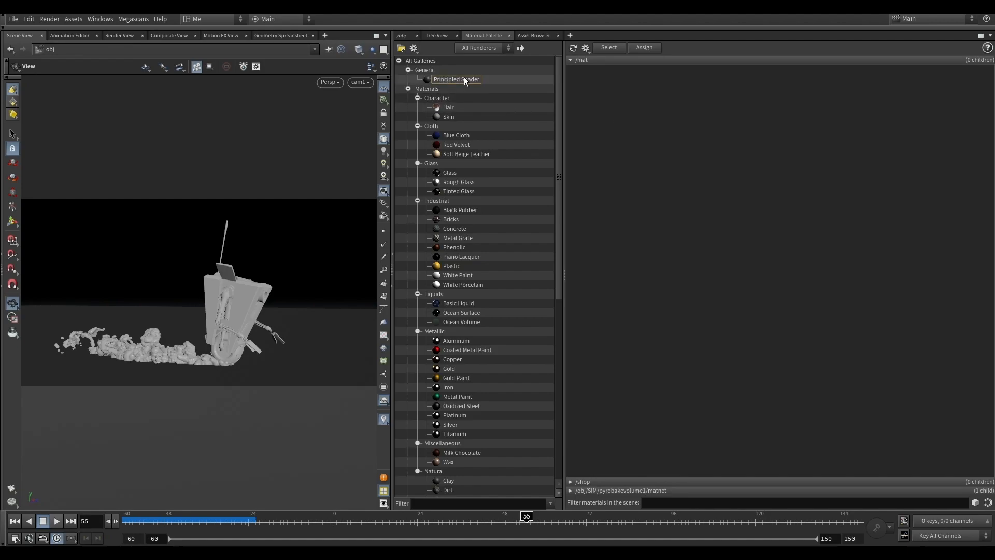
drag(452, 81, 653, 92)
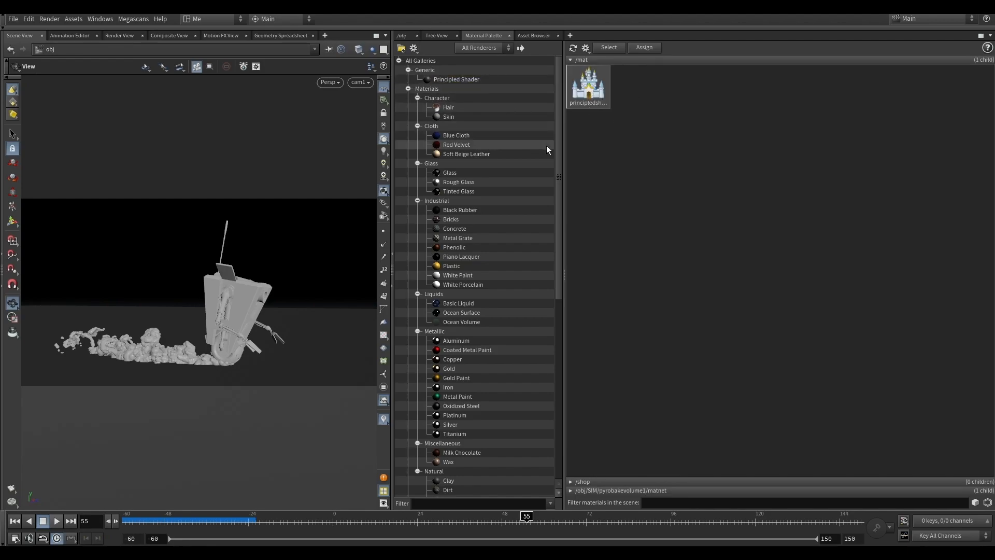
drag(589, 85, 656, 152)
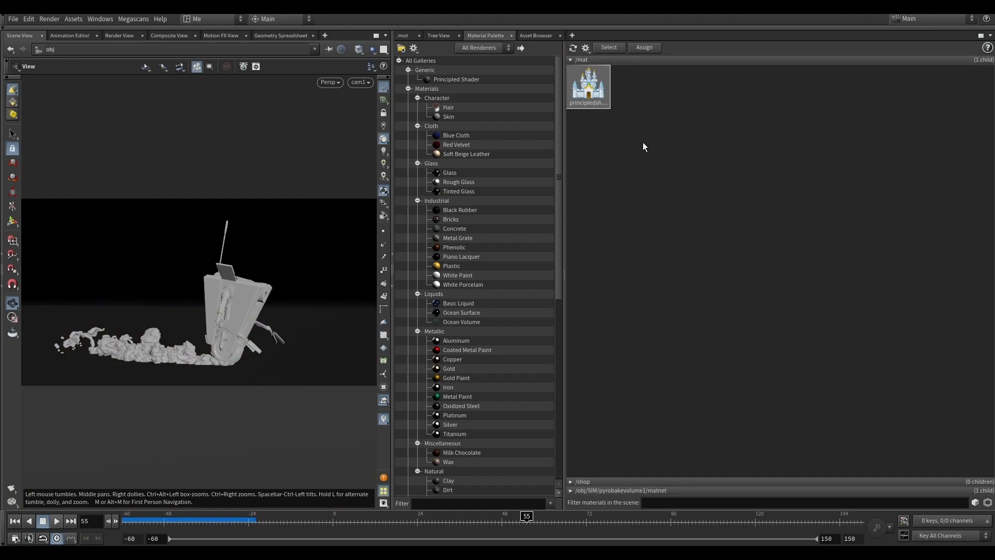
double_click(600, 90)
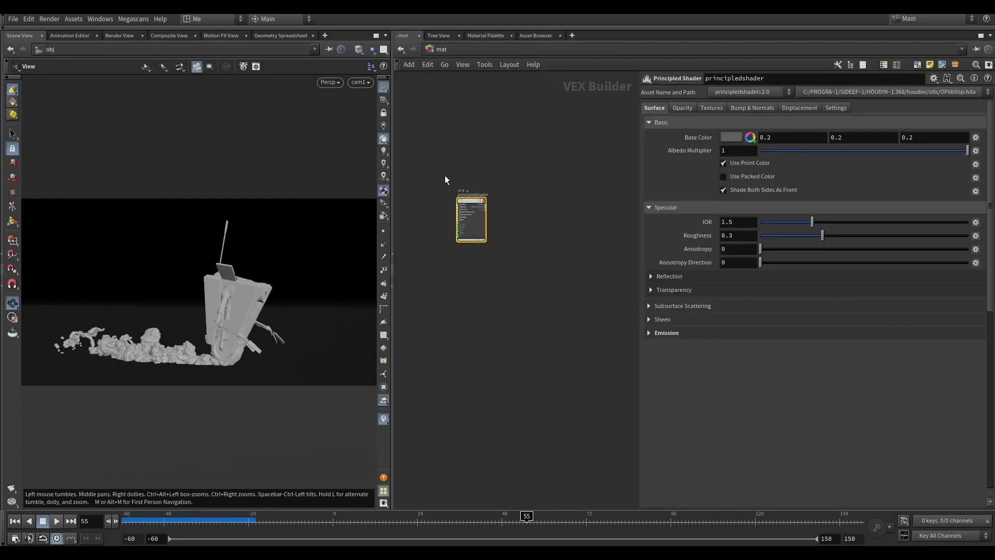
Step: Add a Material Builder node to the mat network, placed apart from the principled shader
key(Tab)
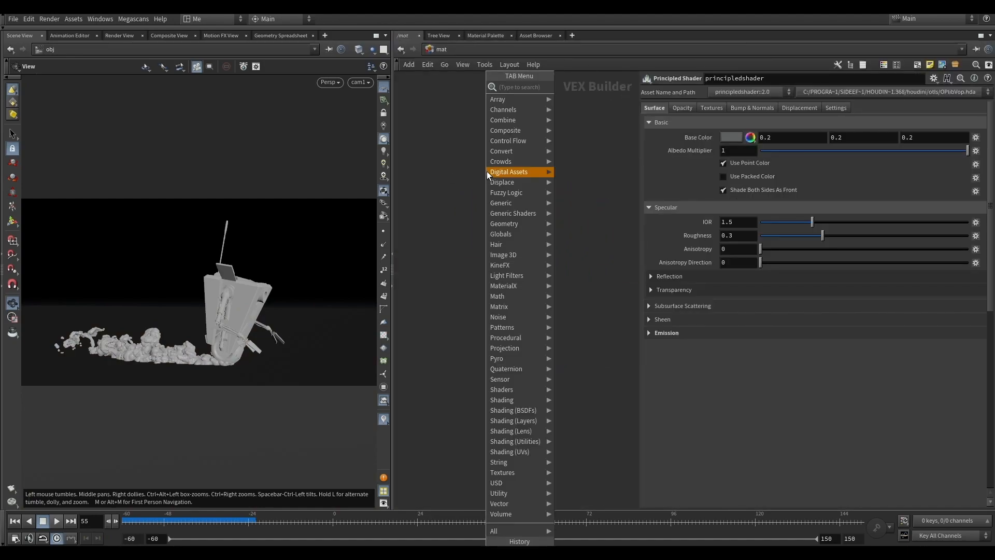
mouse_move(487, 171)
text(ma)
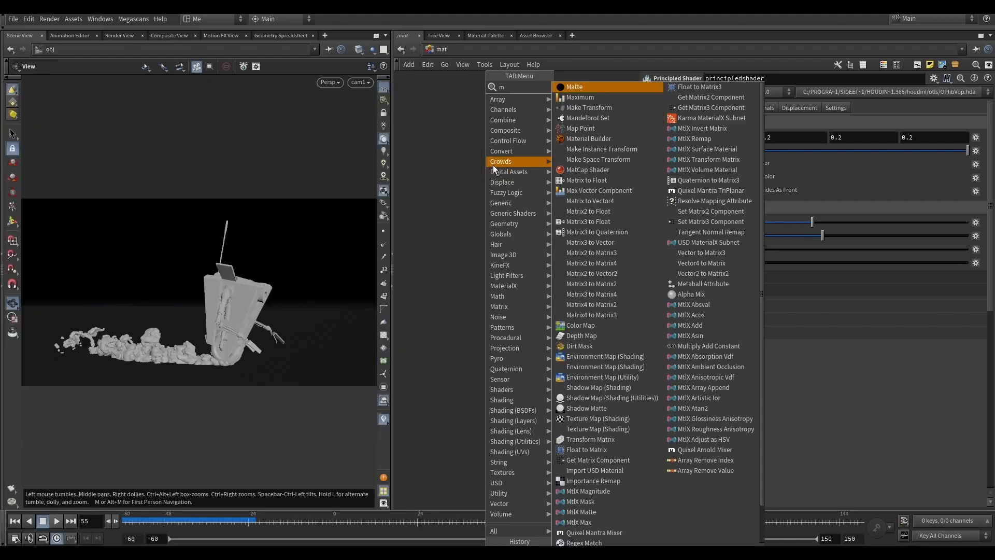
click(607, 139)
click(562, 165)
drag(553, 164, 505, 179)
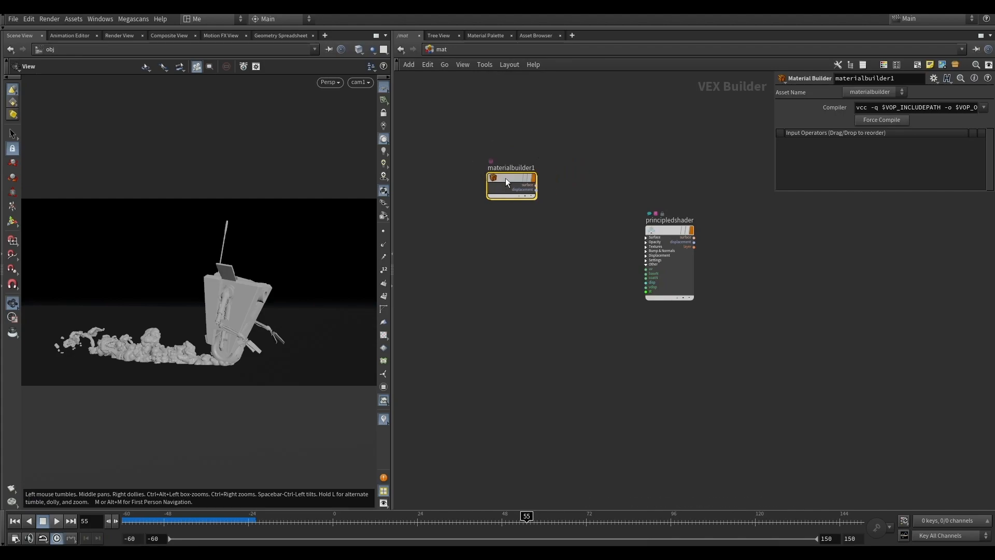
Step: Enter materialbuilder1 and add a Lambert node feeding surface_output
double_click(506, 178)
scroll(495, 232, down, 1)
scroll(583, 211, down, 1)
mouse_move(584, 210)
middle_down()
mouse_move(528, 173)
mouse_move(576, 207)
middle_up()
middle_drag(531, 180, 552, 166)
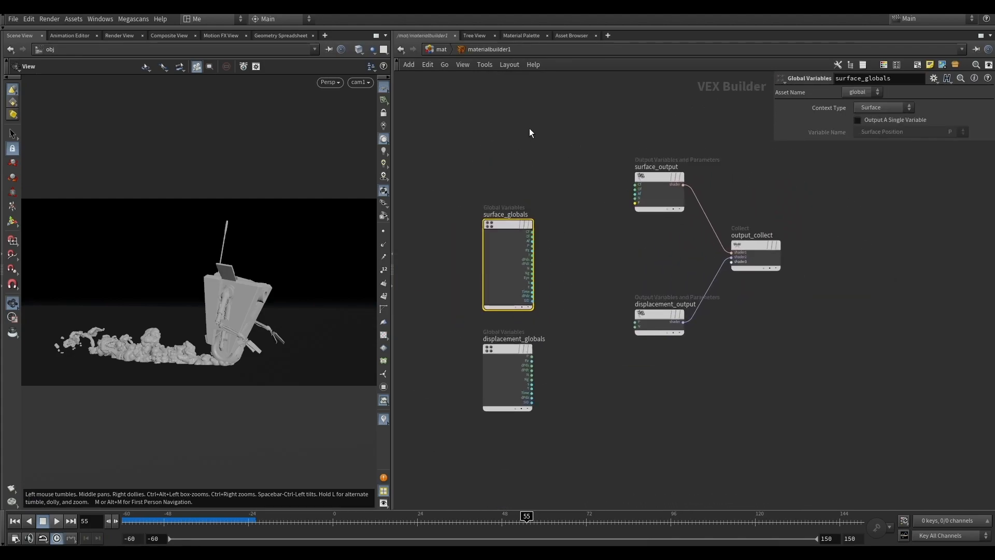
key(Tab)
text(le)
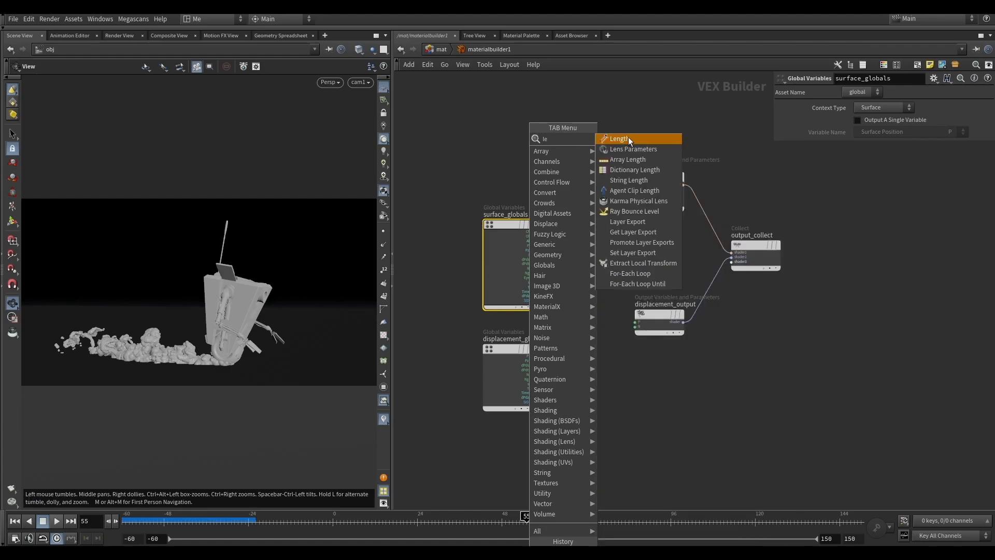
key(BackSpace)
text(am)
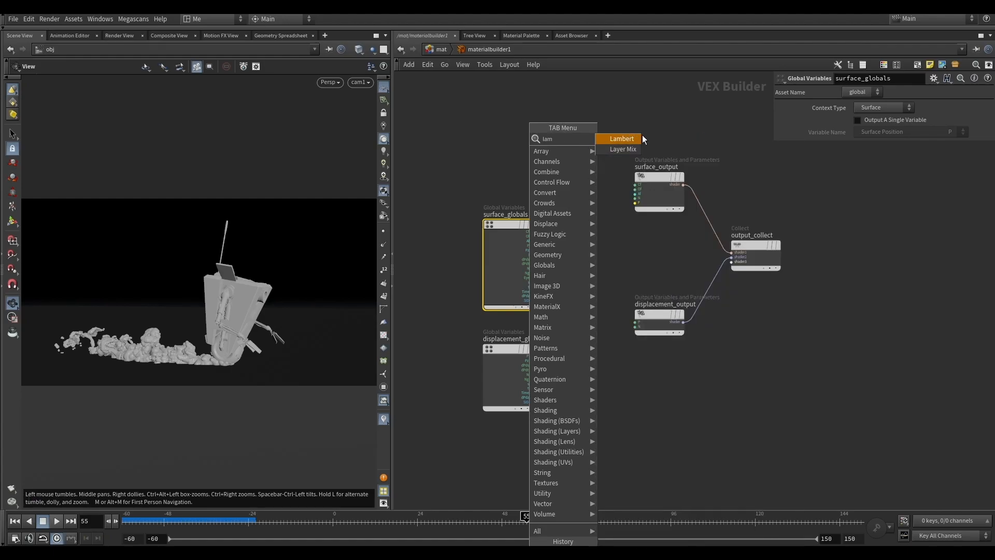
click(608, 139)
click(520, 148)
mouse_move(539, 151)
mouse_down()
mouse_move(618, 189)
mouse_move(636, 184)
mouse_move(468, 141)
mouse_up()
Step: Insert a Luminance node between lambert1 and surface_output
key(Tab)
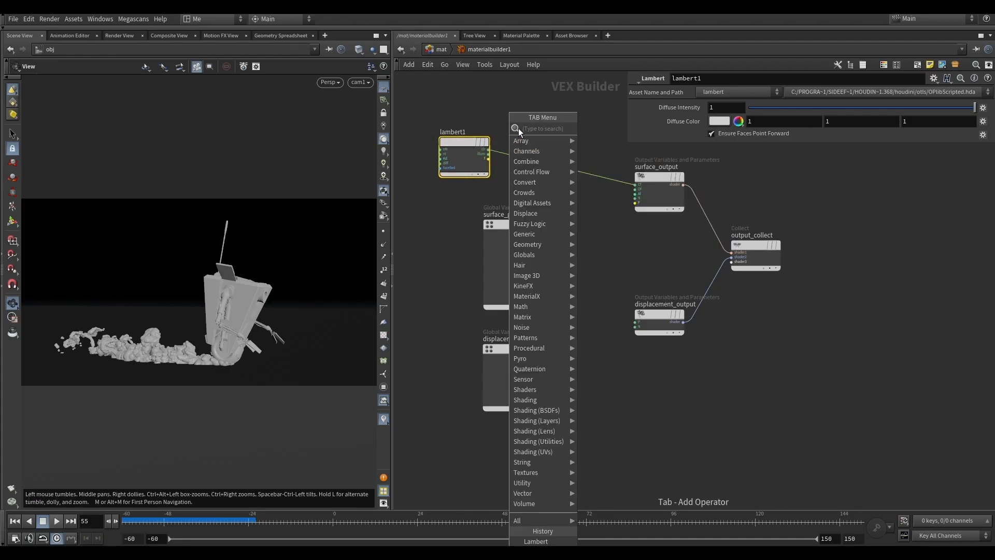
text(lum)
click(568, 129)
click(554, 136)
drag(555, 133, 543, 150)
middle_drag(580, 191, 523, 197)
drag(600, 178, 610, 166)
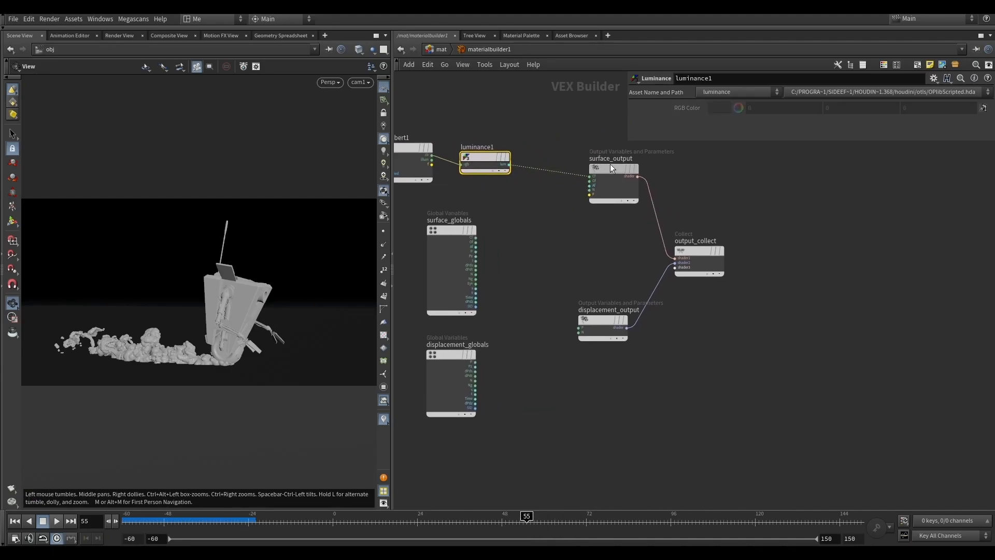
Step: Insert a Ramp Parameter between luminance1 and surface_output and set its parameter name to smoke
key(Tab)
text(ram)
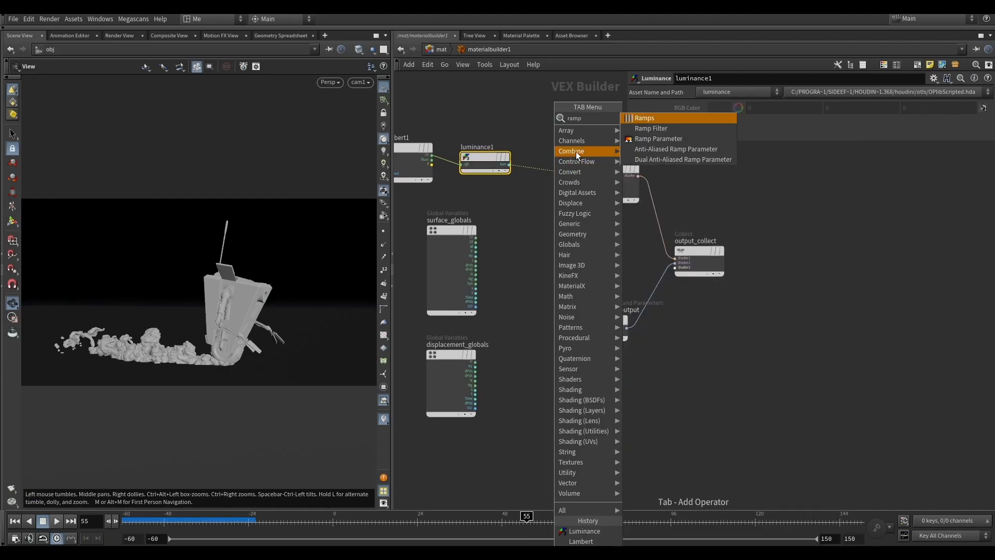
click(636, 130)
click(542, 159)
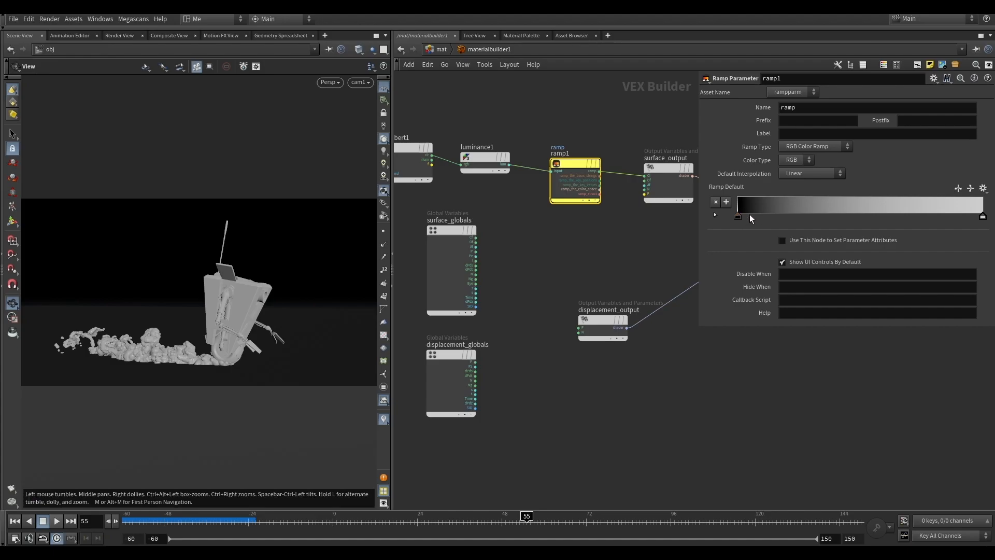
double_click(799, 107)
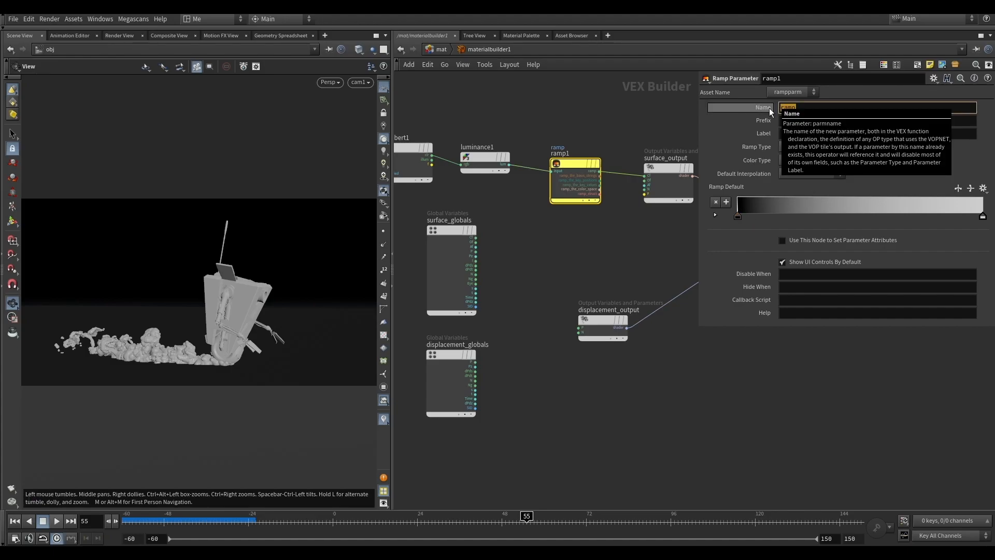
text(smoke)
key(Return)
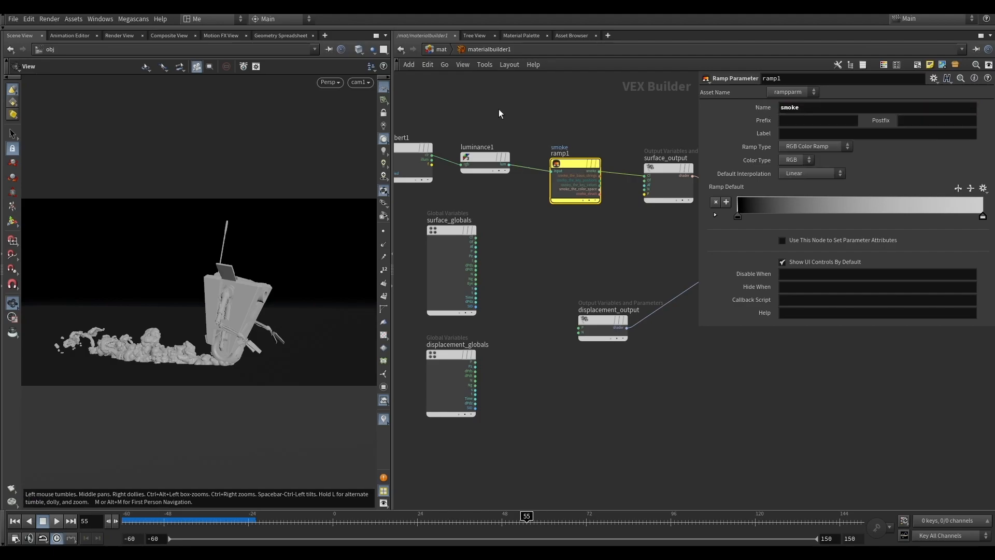
Step: On materialbuilder1's smoke ramp, set both points to Constant interpolation and move the second point to about 0.21
click(435, 49)
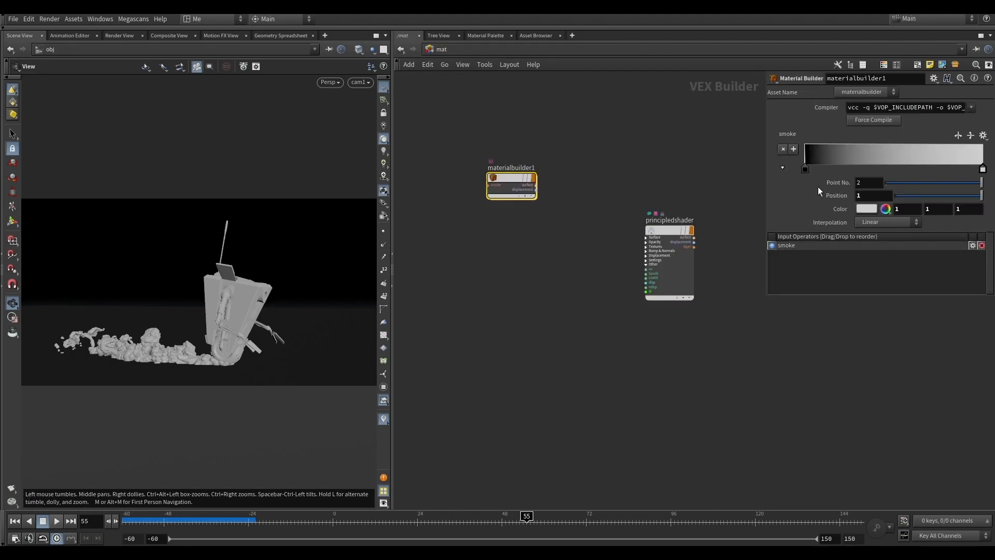
click(806, 168)
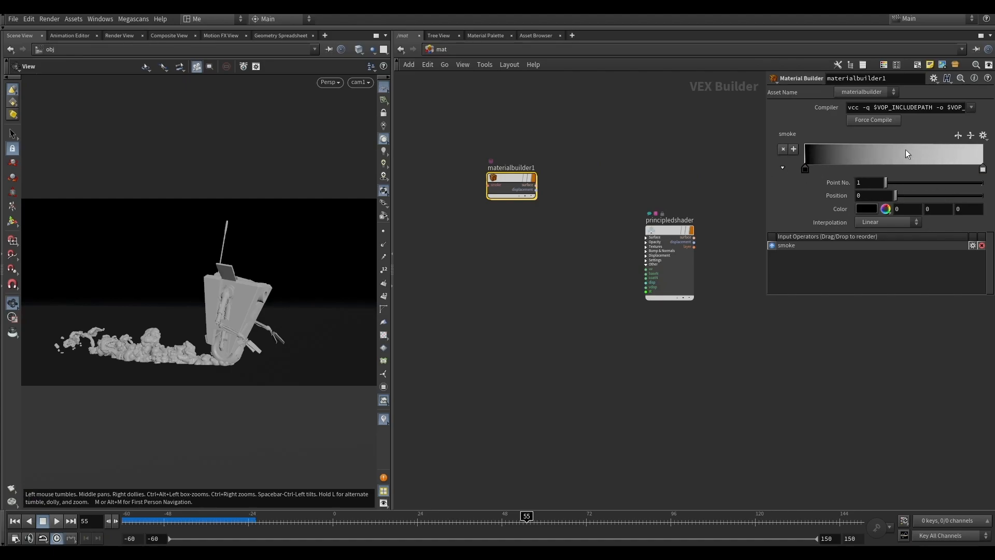
click(881, 223)
click(877, 232)
click(983, 169)
click(881, 223)
click(875, 232)
drag(982, 169, 843, 167)
Step: Set the smoke ramp's first point to dark grey, RGB 0.1
click(805, 169)
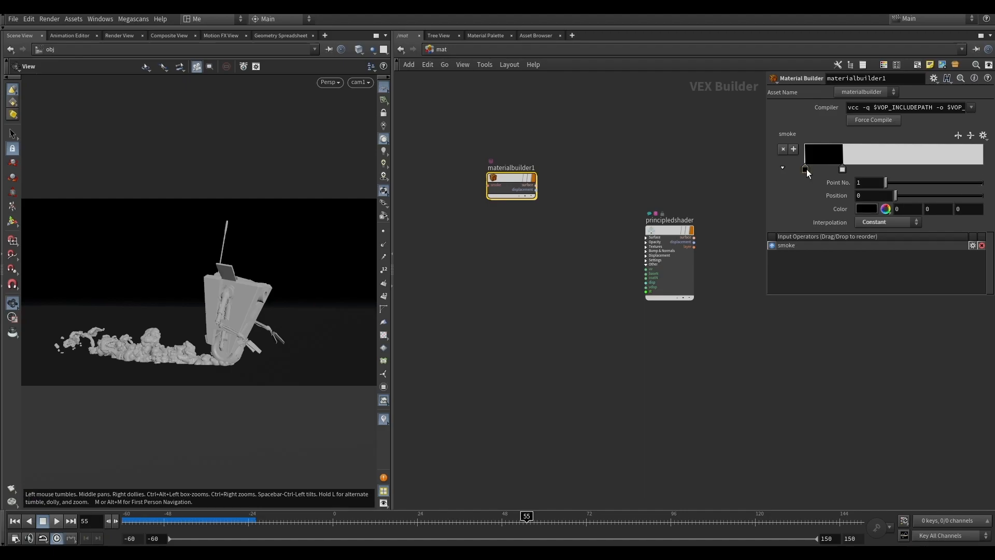
double_click(805, 169)
click(830, 98)
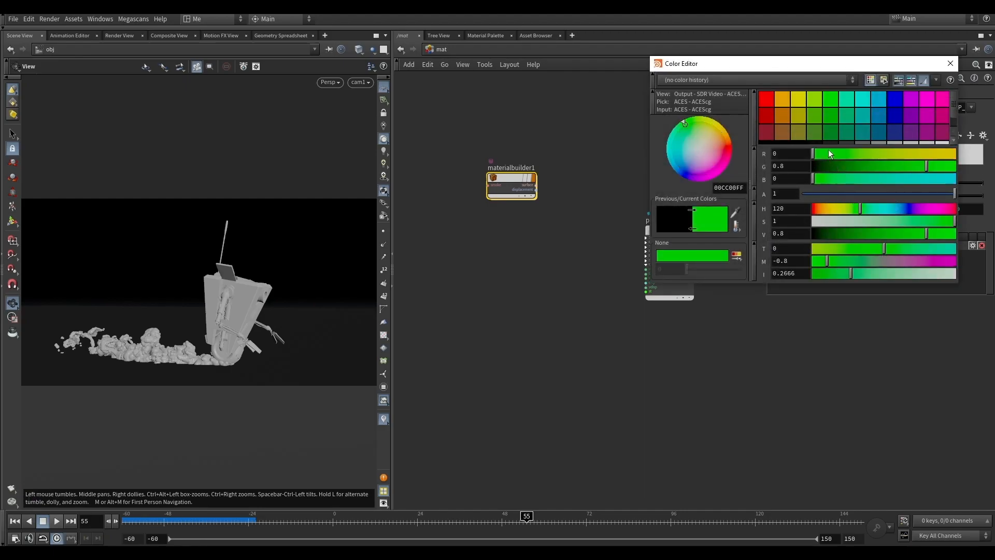
drag(866, 57, 866, 17)
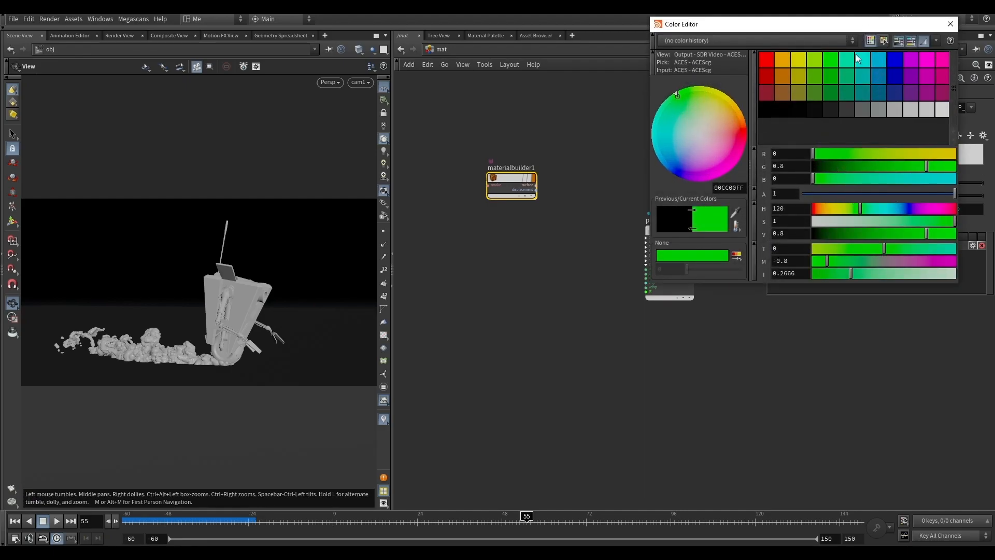
click(822, 108)
click(844, 110)
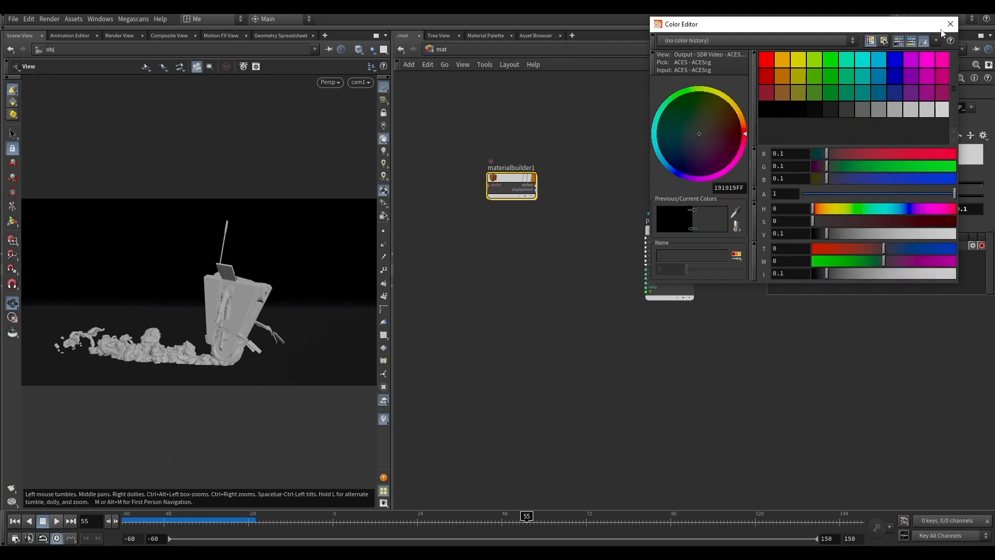
click(950, 24)
Step: Set the smoke ramp's second point to light grey, RGB 0.6667
double_click(843, 169)
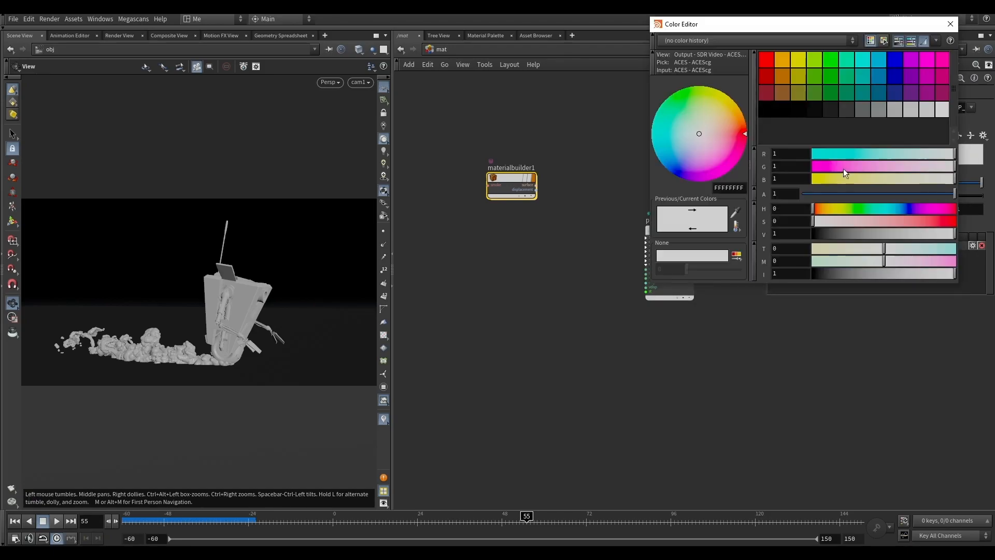
click(882, 113)
click(901, 110)
click(918, 107)
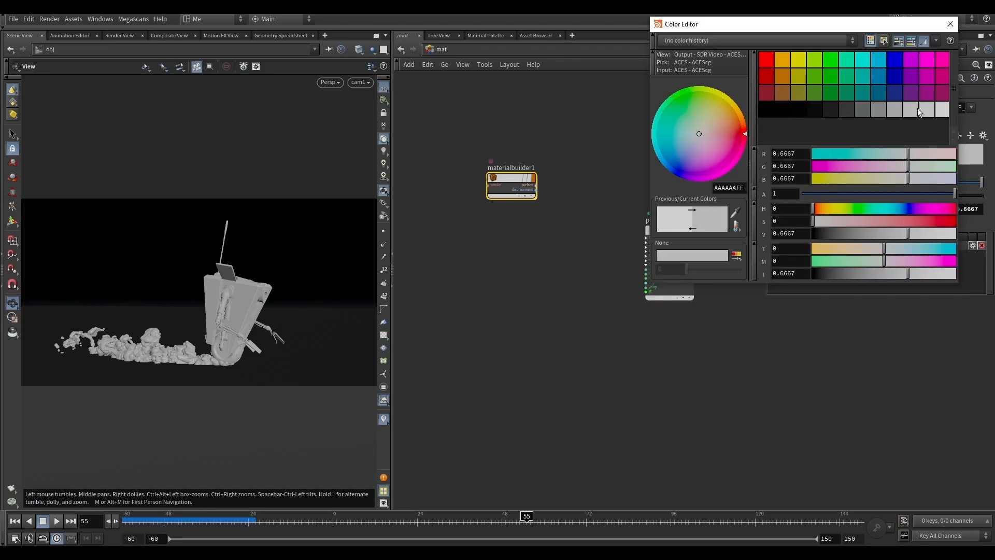
click(951, 24)
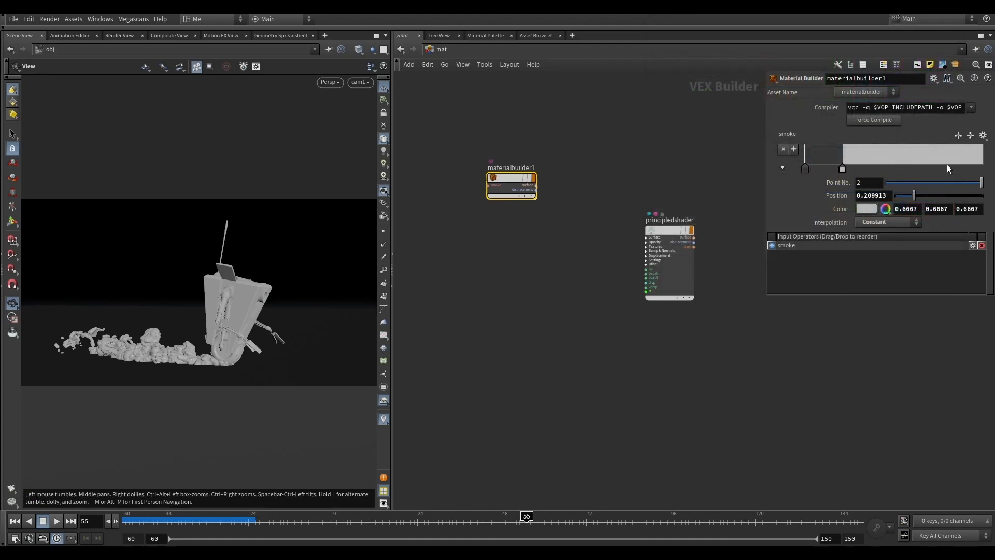
Step: Add a third point to the smoke ramp, coloured white and positioned at about 0.475
double_click(898, 169)
click(941, 109)
click(948, 24)
drag(885, 167, 891, 168)
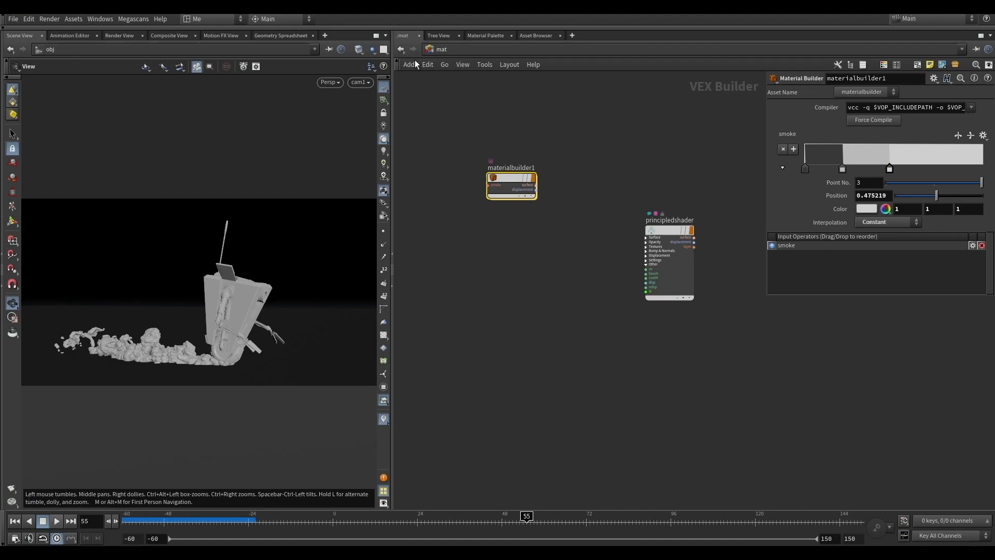
Step: Rename materialbuilder1 as smoke and return to the object level
double_click(505, 165)
text(smoke)
key(Return)
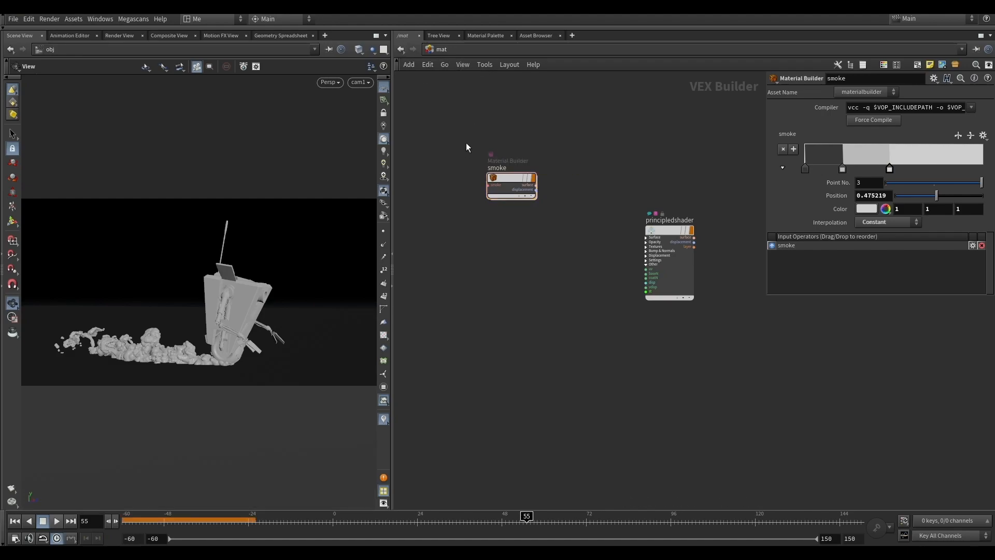
click(446, 47)
click(456, 93)
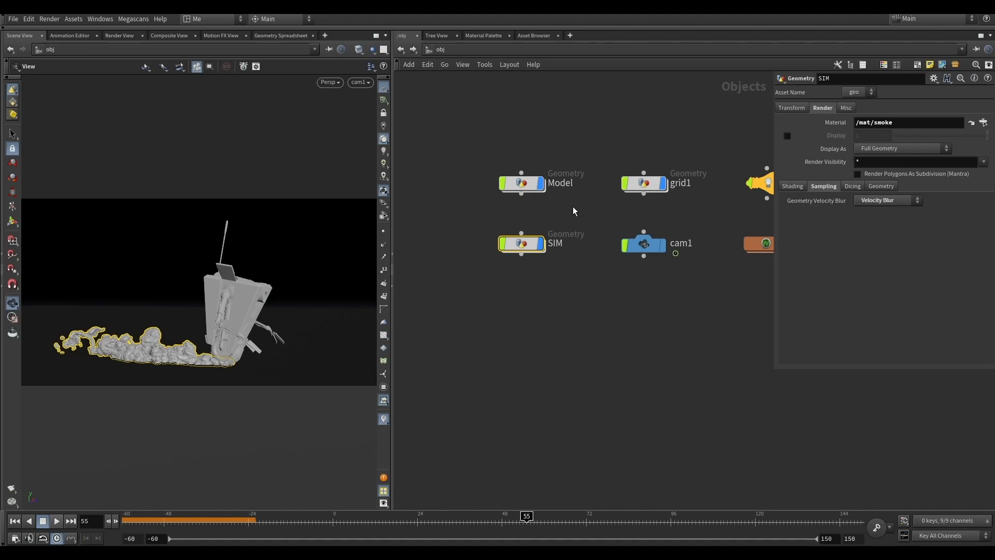
Step: Clear the SIM object's material path and reassign /mat/smoke to it
double_click(916, 128)
key(BackSpace)
click(983, 123)
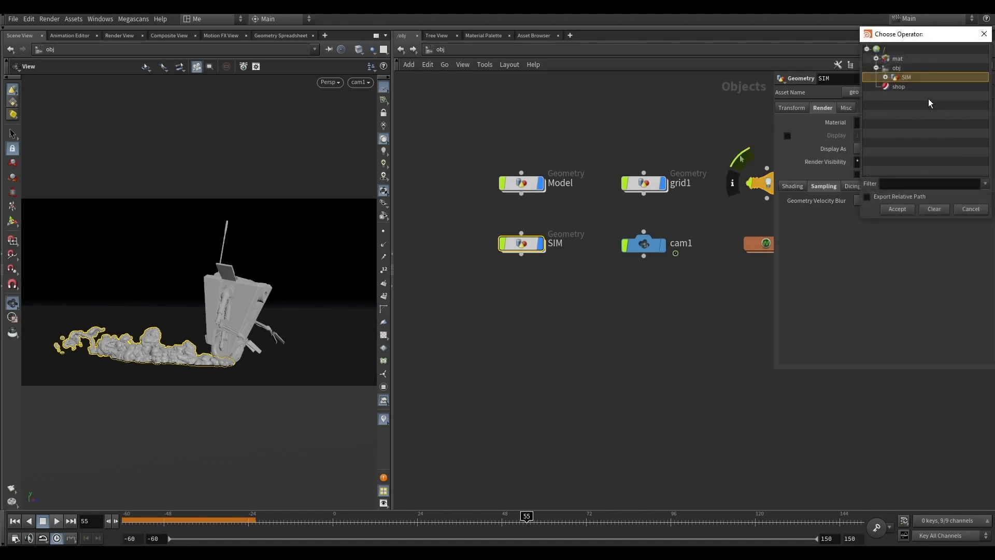
click(876, 58)
click(906, 77)
click(897, 209)
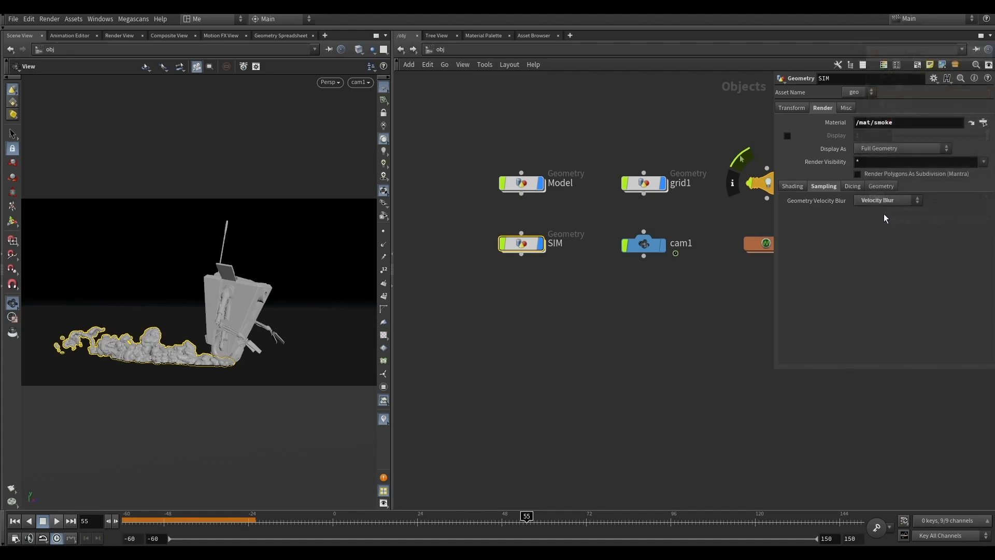
Step: Start a preview render of the scene through cam1 and inspect the toon shading on the smoke
click(121, 35)
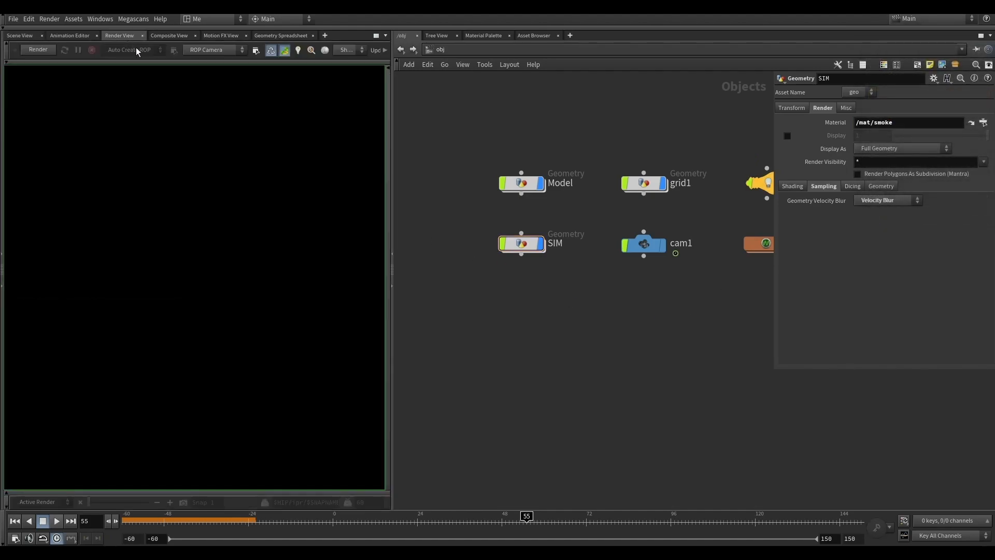
click(49, 52)
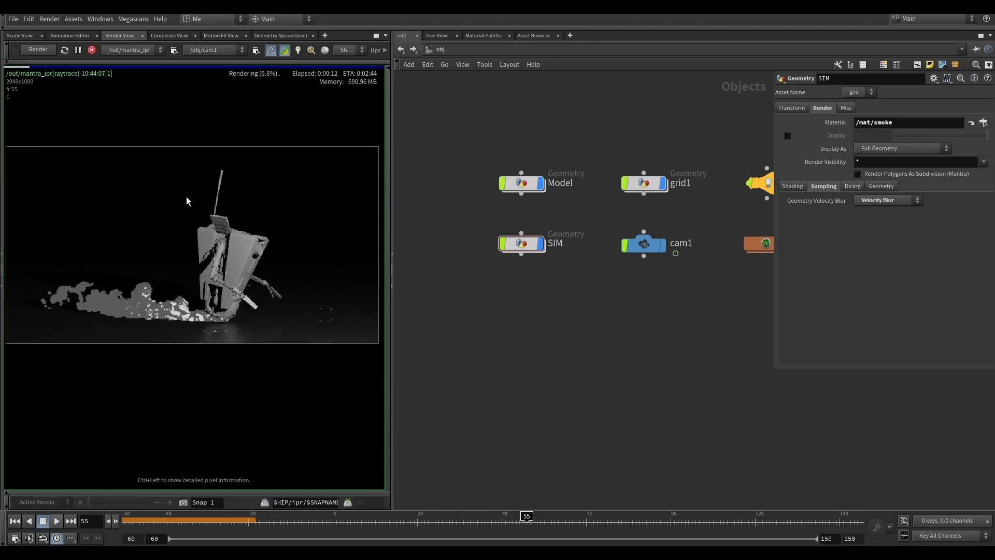
scroll(169, 313, up, 2)
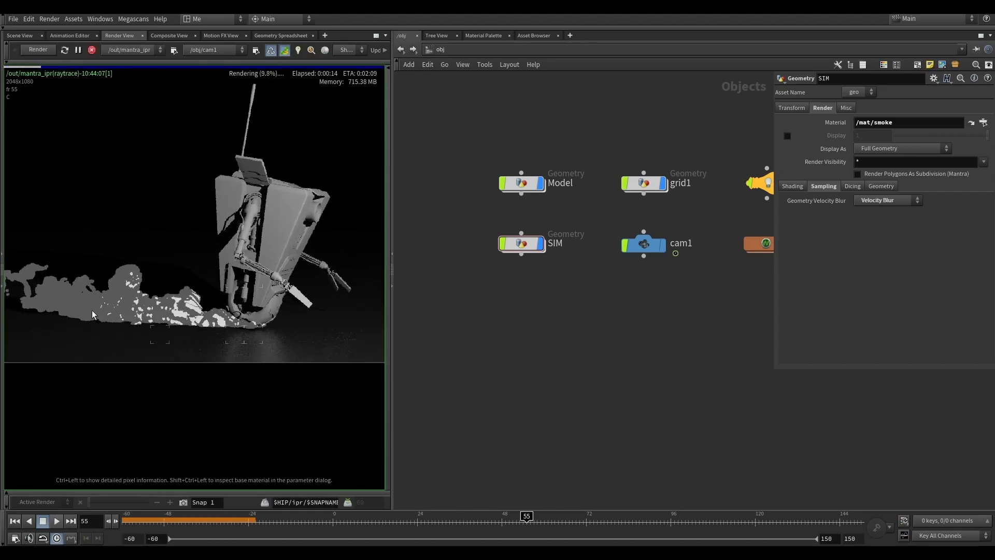
scroll(205, 318, up, 2)
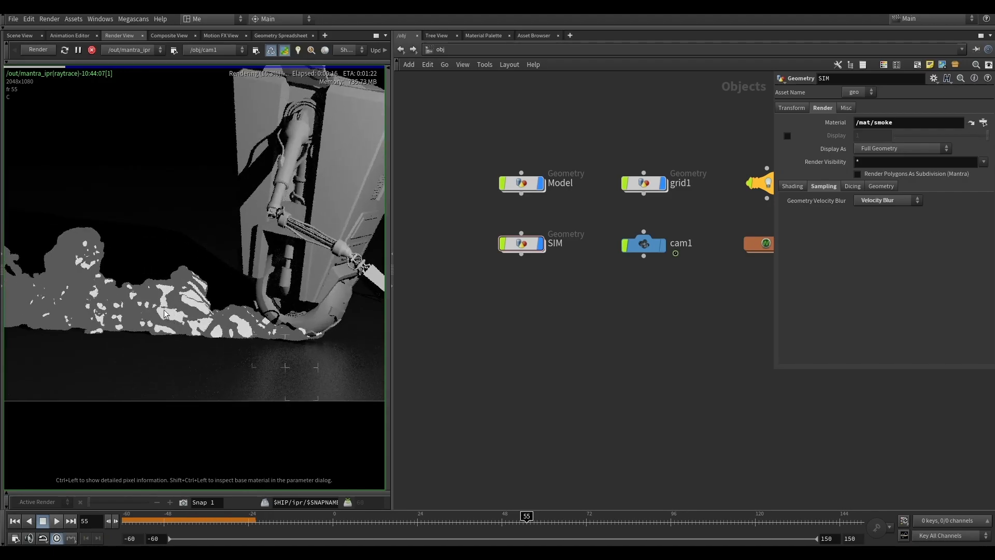
scroll(135, 305, down, 4)
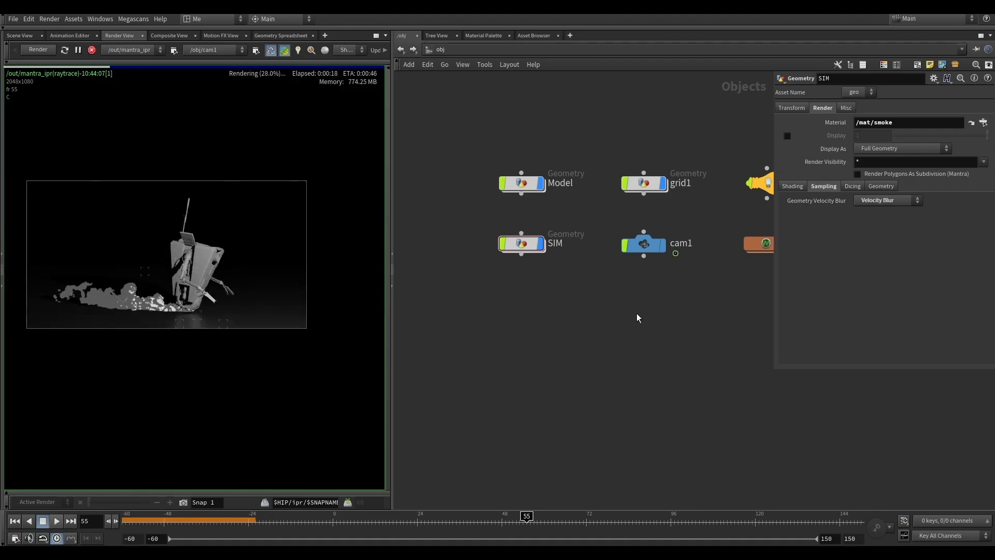
Step: Examine the point light's transform settings and how it lights the rendered smoke
scroll(648, 244, up, 5)
click(611, 164)
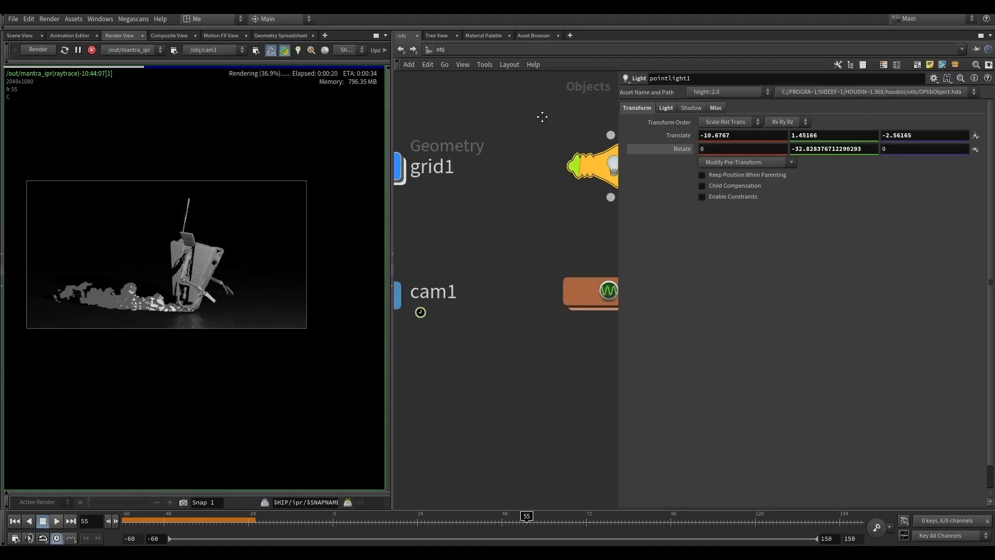
scroll(138, 318, up, 2)
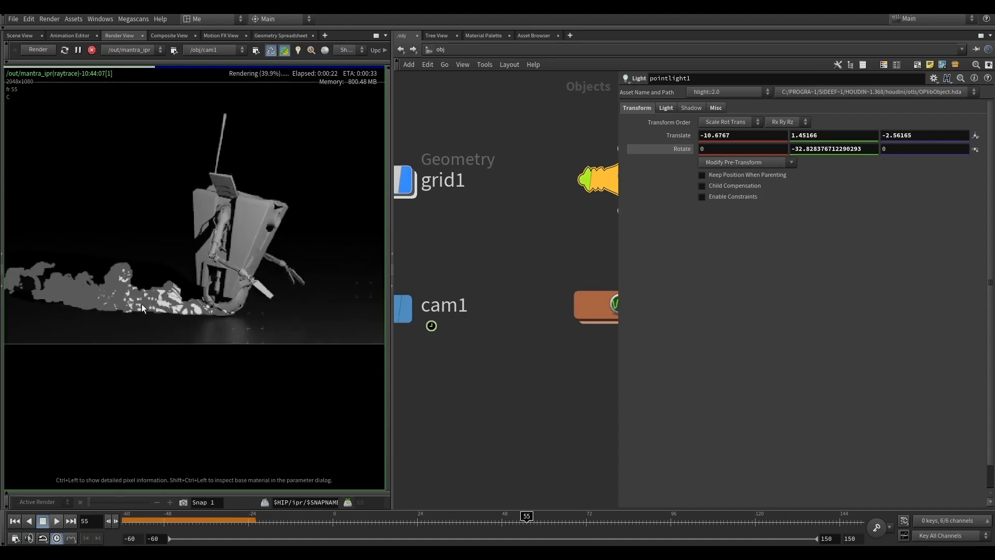
middle_drag(492, 244, 558, 249)
Step: Open the smoke material in the mat network and move its ramp's second point to about 0.102
click(483, 35)
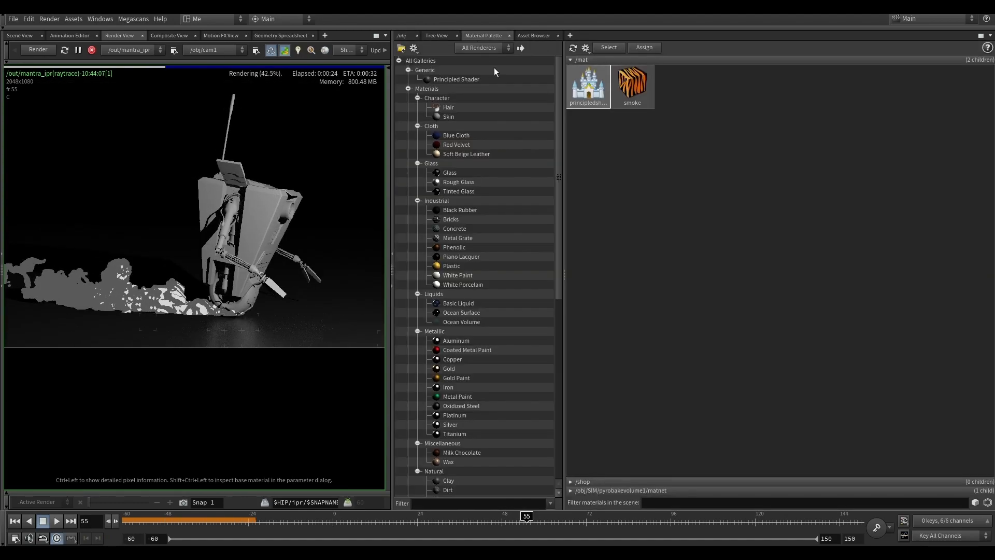
double_click(596, 86)
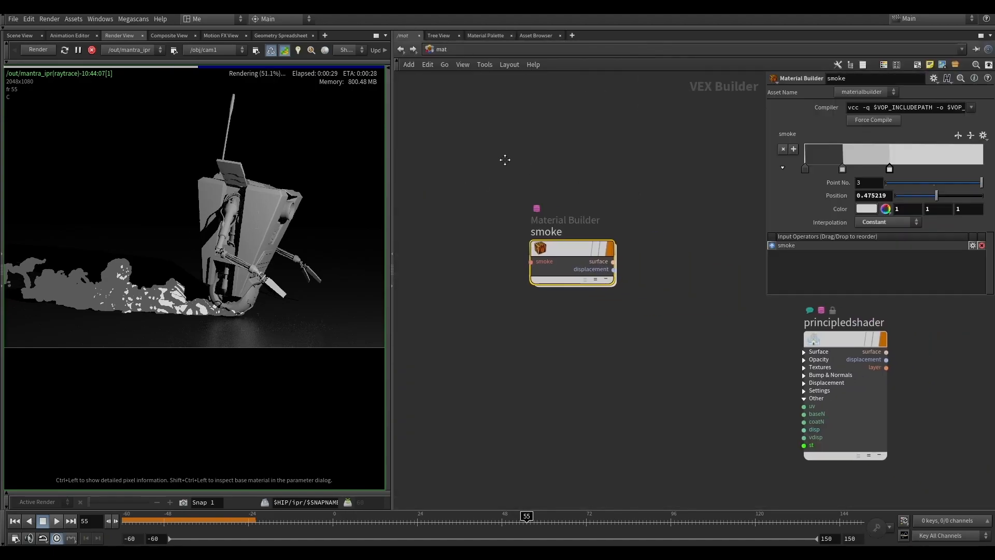
drag(842, 172, 823, 171)
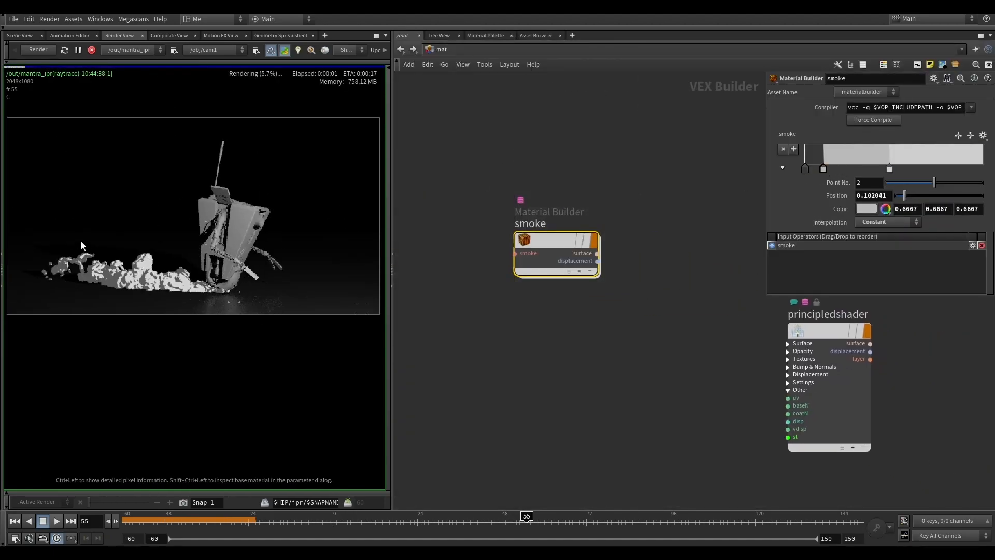
Step: Try brown and darker grey on the smoke ramp's second point, settling on mid grey, RGB 0.333
click(865, 209)
click(783, 96)
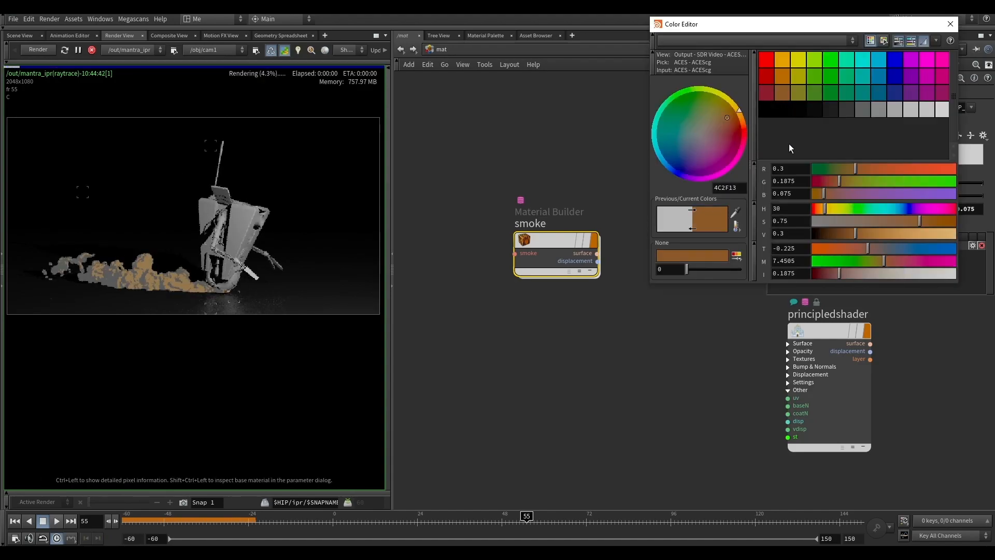
mouse_move(863, 232)
mouse_down()
mouse_move(903, 230)
mouse_move(868, 232)
mouse_up()
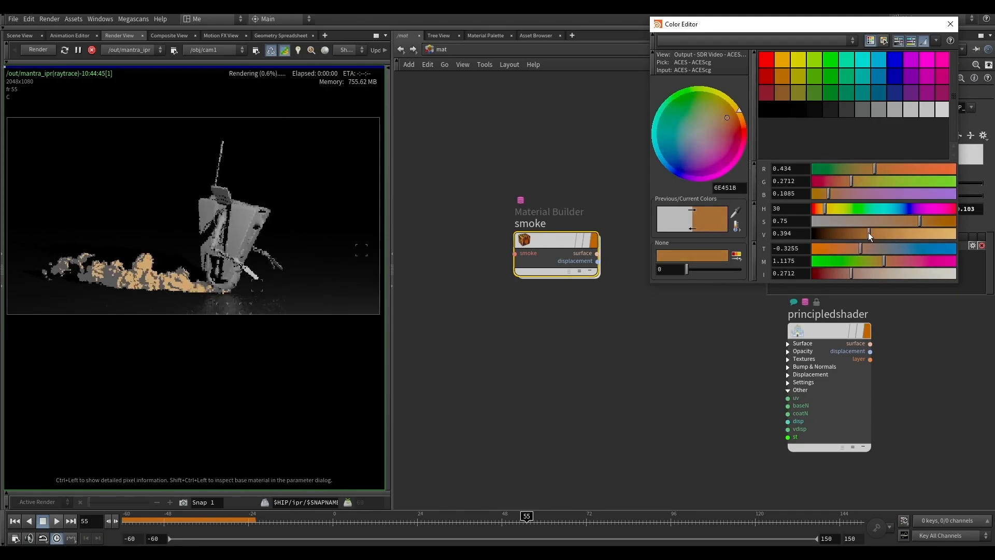
click(852, 114)
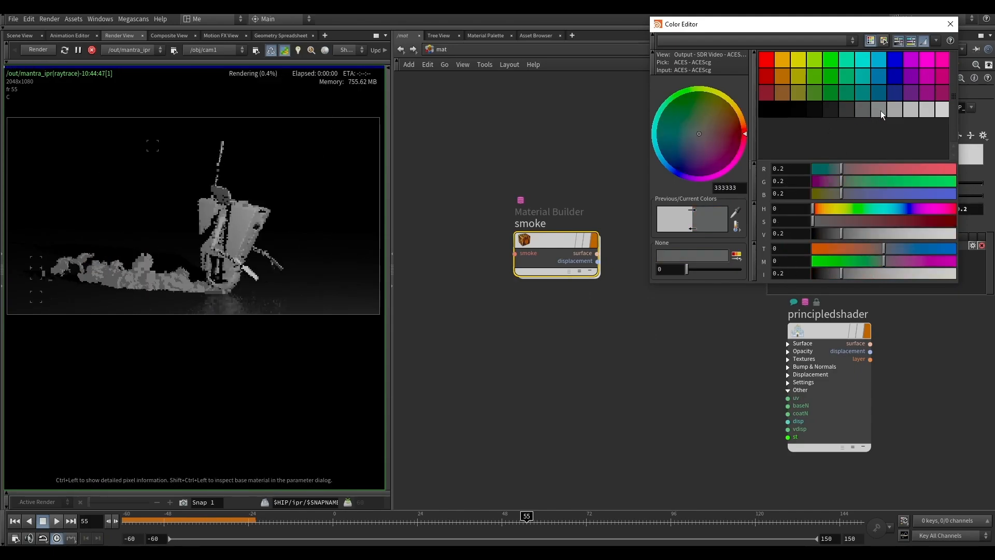
click(881, 110)
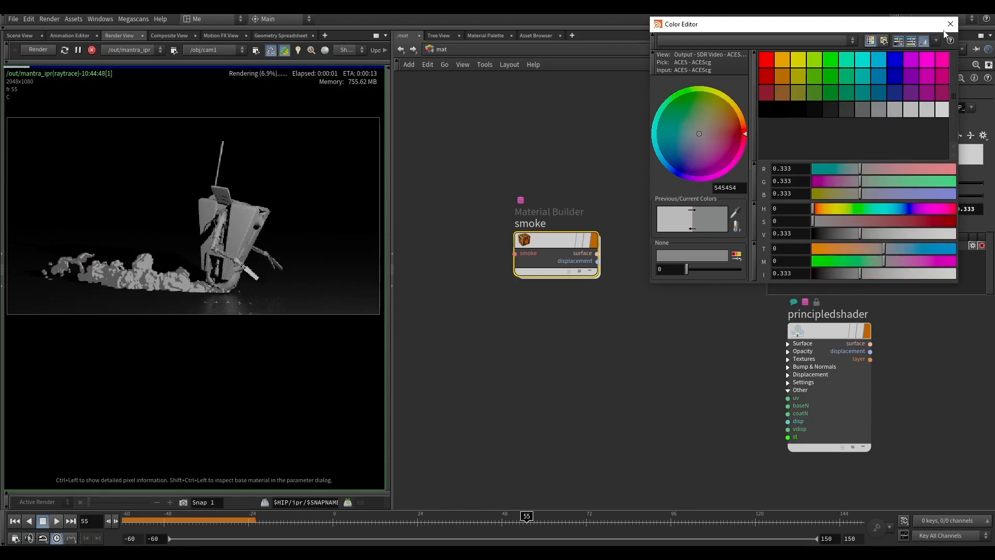
click(951, 24)
Step: Move the smoke ramp's white third point to about 0.242
scroll(197, 295, up, 2)
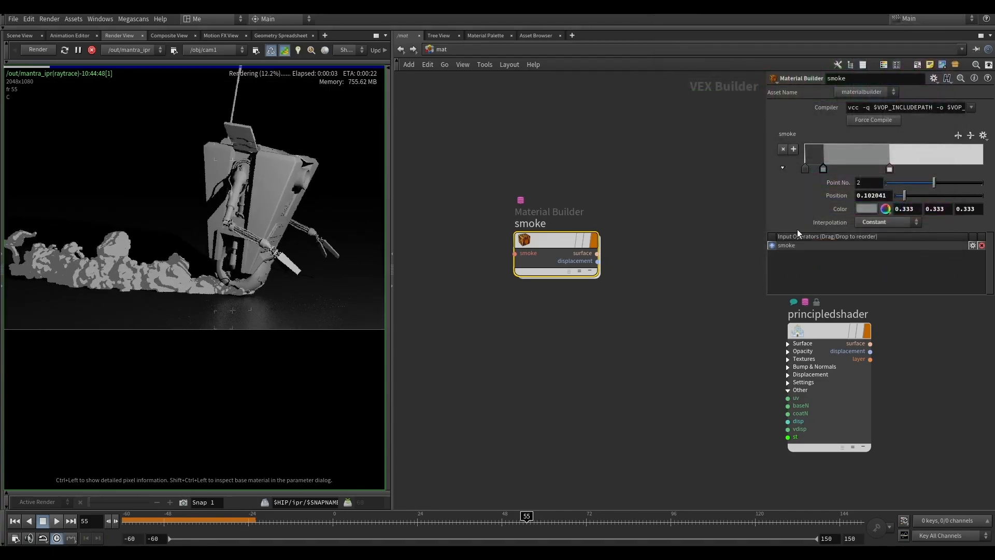
drag(890, 168, 848, 169)
scroll(256, 274, down, 3)
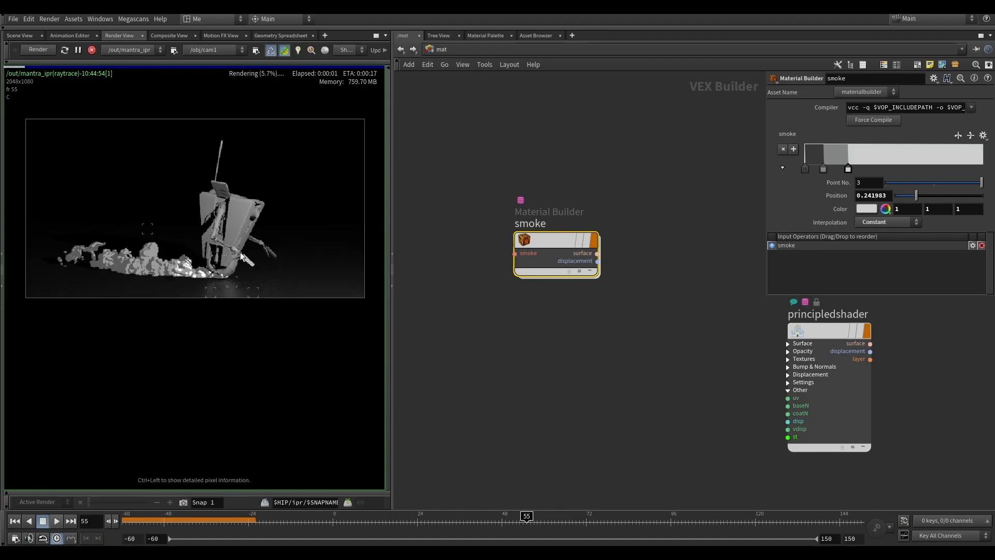
Step: Inspect the updated smoke shading across the frame and stop the preview render
middle_drag(240, 291, 237, 293)
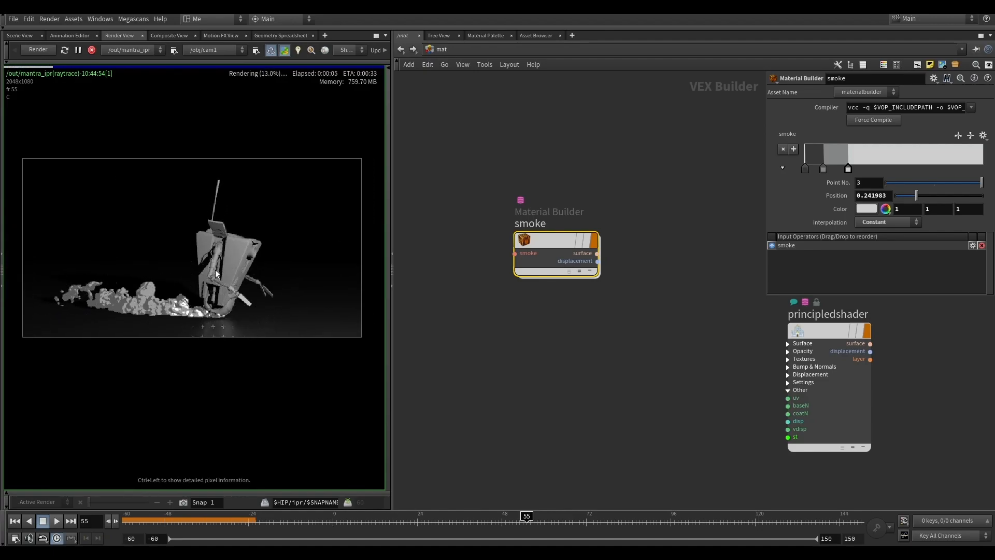
scroll(241, 260, up, 2)
scroll(241, 293, down, 3)
scroll(241, 293, up, 3)
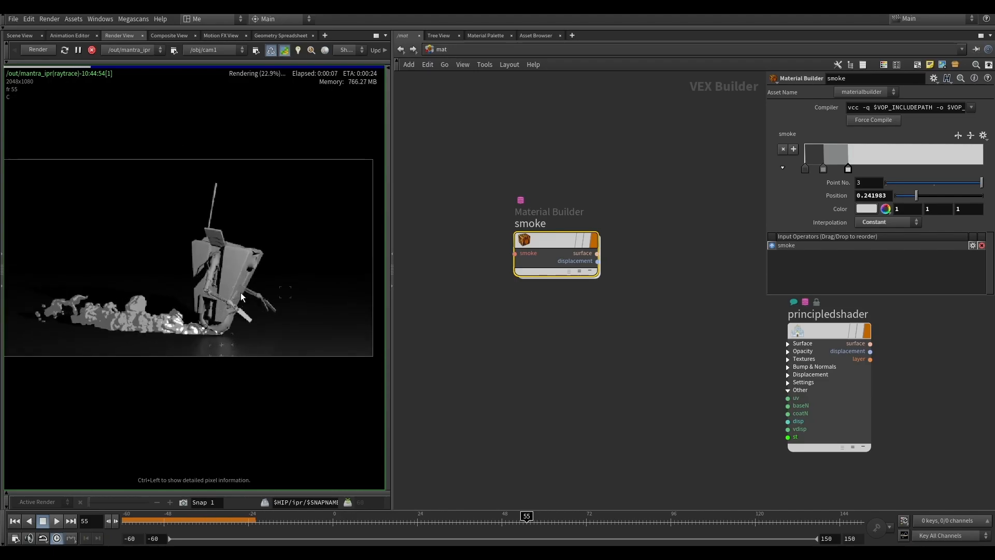
scroll(166, 164, down, 1)
click(92, 50)
Step: Duplicate the smoke material builder and name the copy Ground
alt+drag(494, 225, 589, 166)
key(F2)
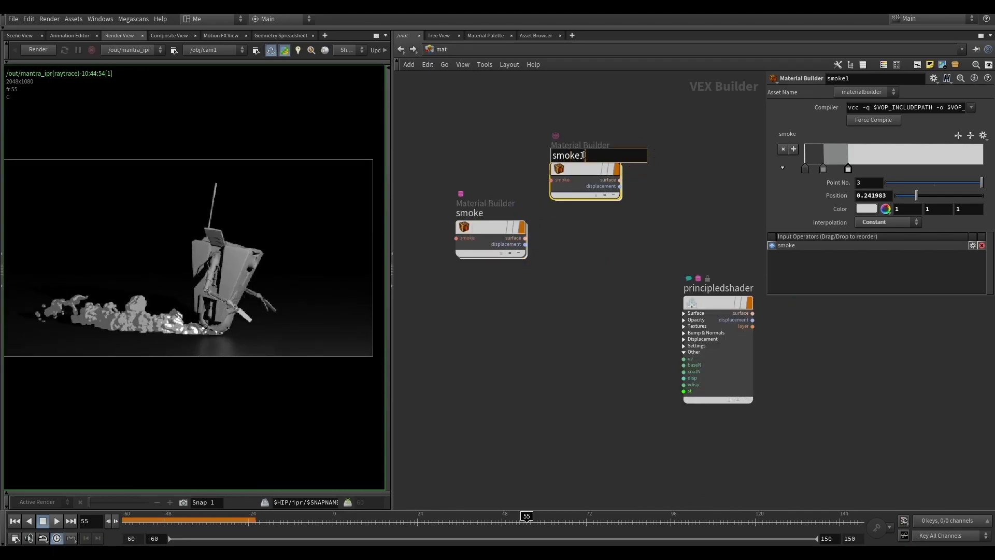
text(Ground)
key(Return)
Step: Duplicate the Ground material builder below it and name the copy claptrap
alt+drag(583, 169, 593, 304)
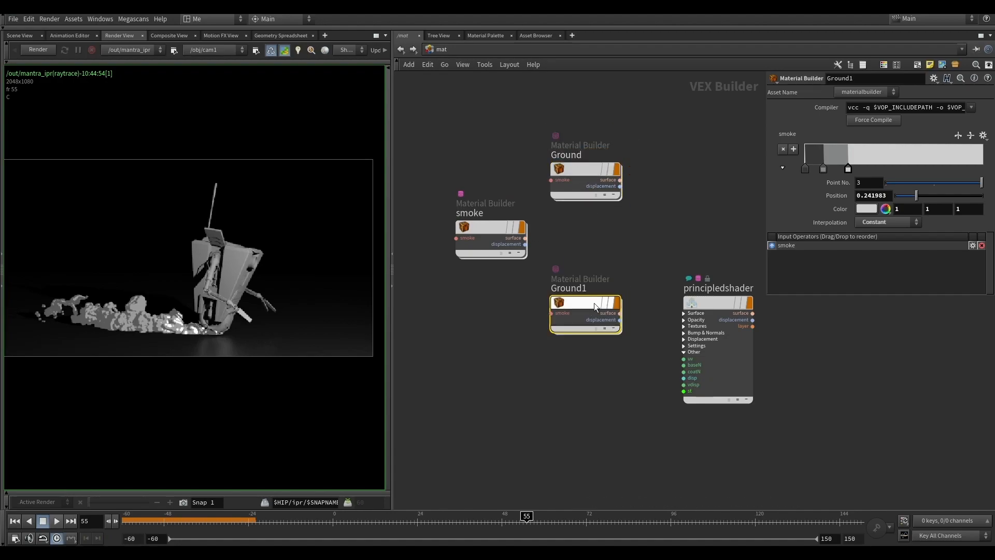
key(F2)
text(c)
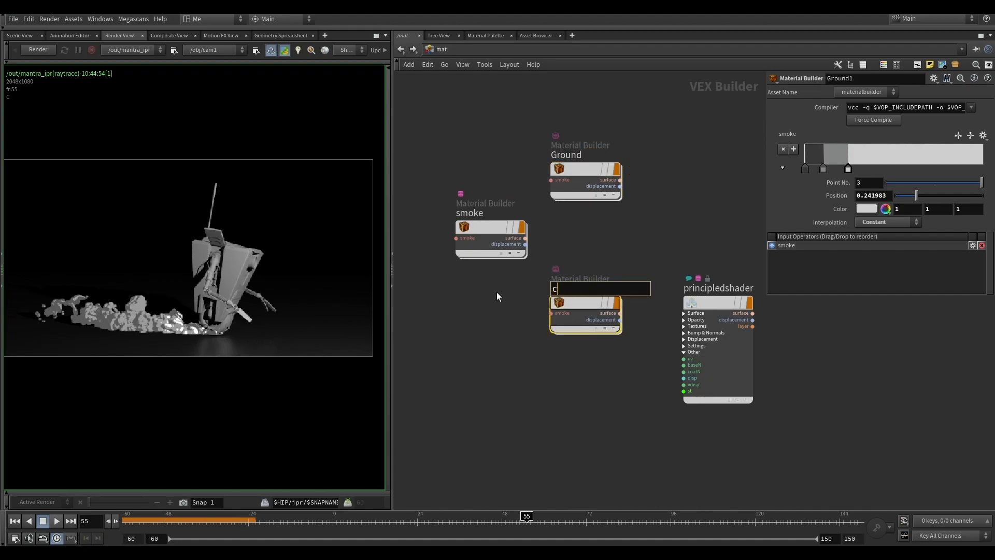
text(laptrap)
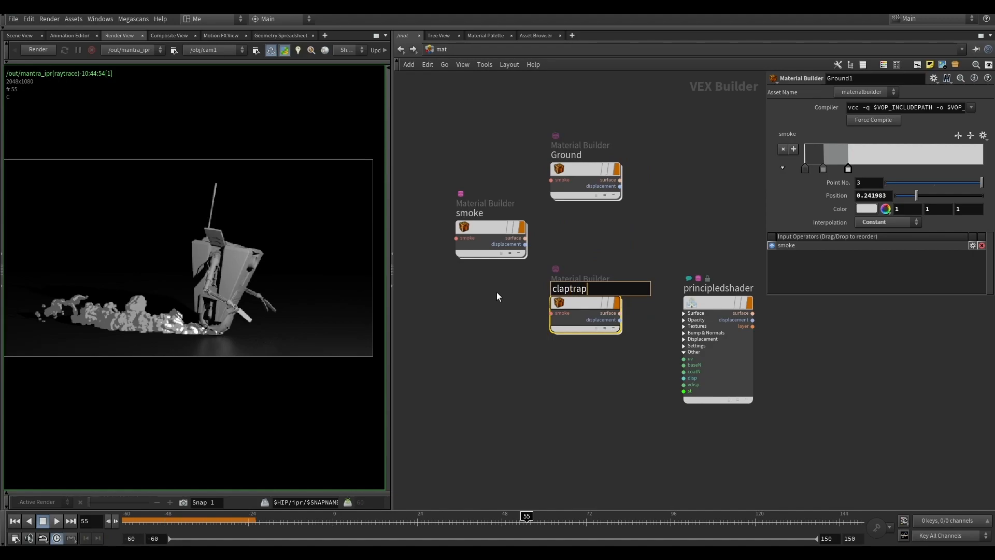
key(Return)
Step: Delete the second and third points from the Ground material's ramp
middle_drag(595, 369, 557, 365)
click(544, 171)
click(824, 170)
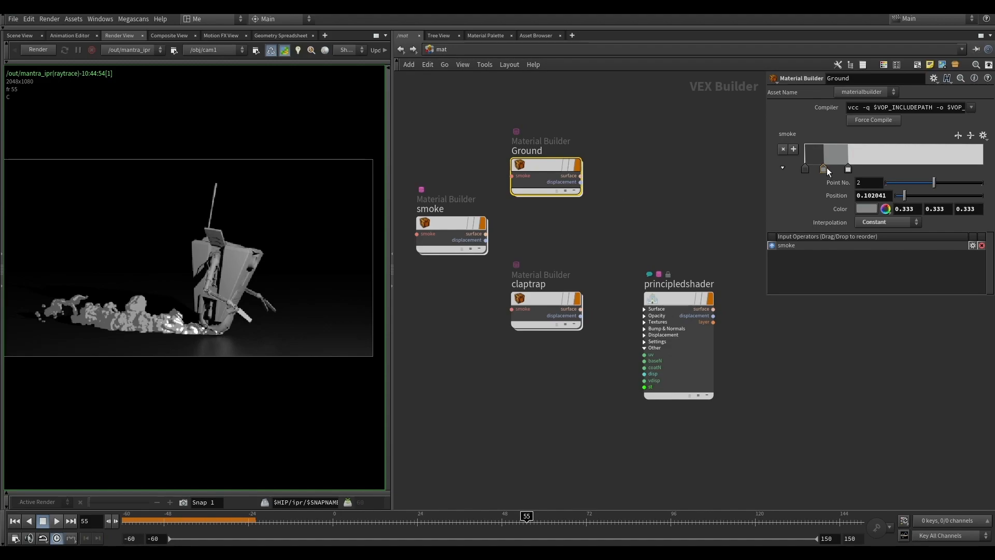
ctrl+click(824, 169)
ctrl+click(848, 170)
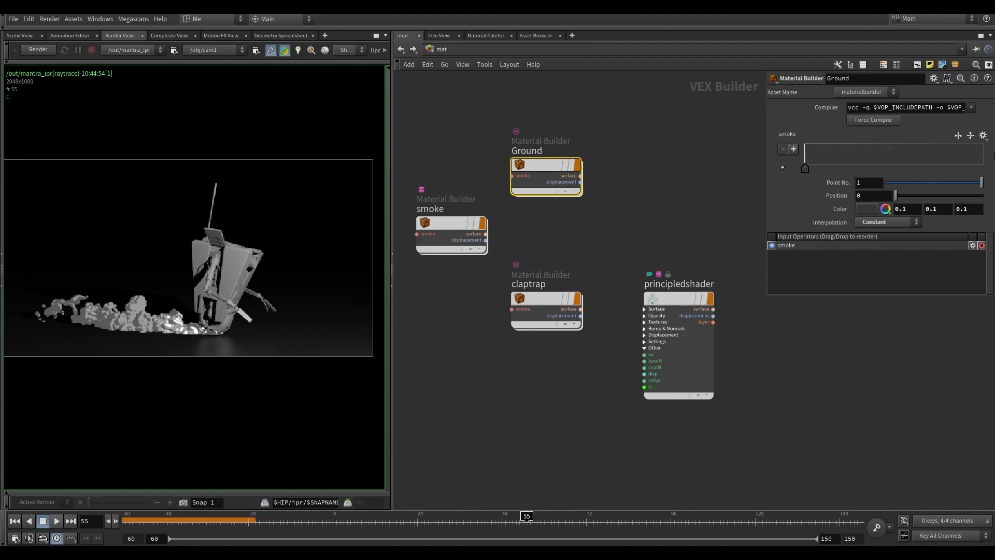
Step: Set the Ground ramp's remaining point to near-black, RGB 0.025
click(866, 206)
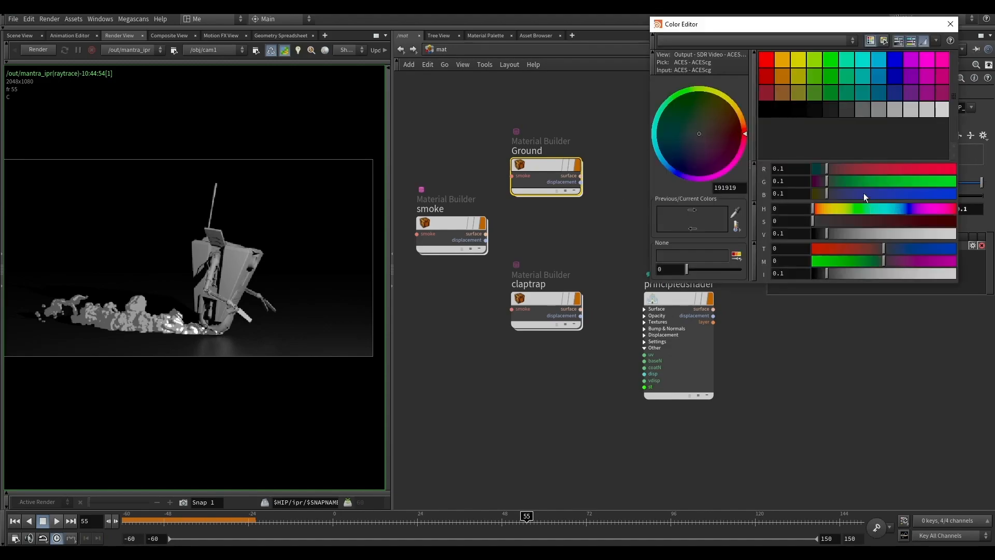
click(813, 110)
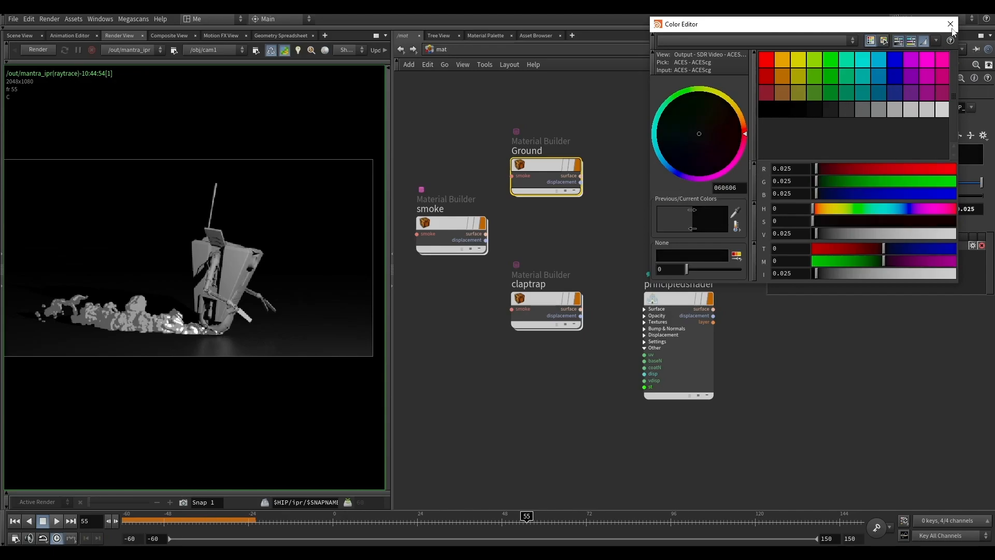
click(950, 24)
Step: Set the claptrap ramp's first point to near-black, RGB 0.0062
click(550, 300)
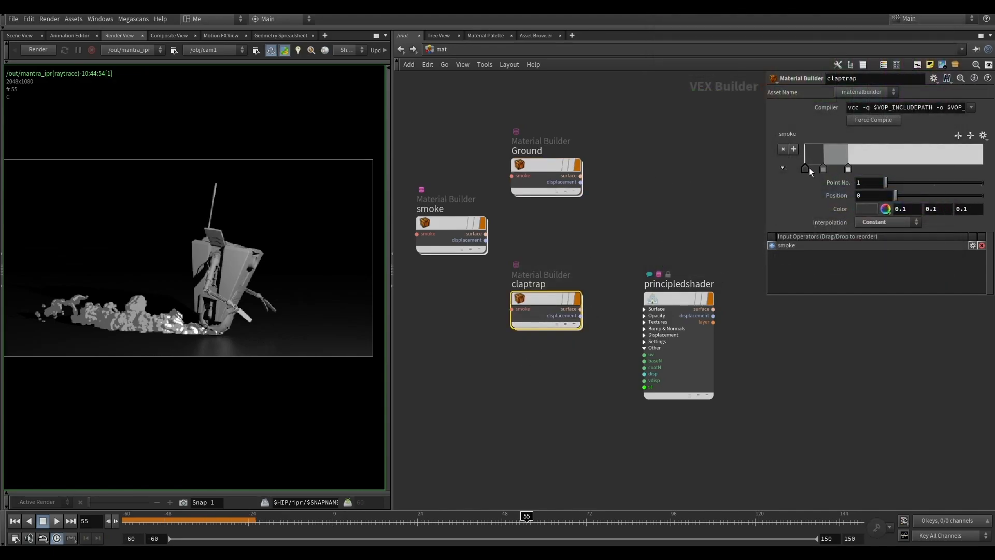
click(863, 210)
drag(801, 106, 778, 113)
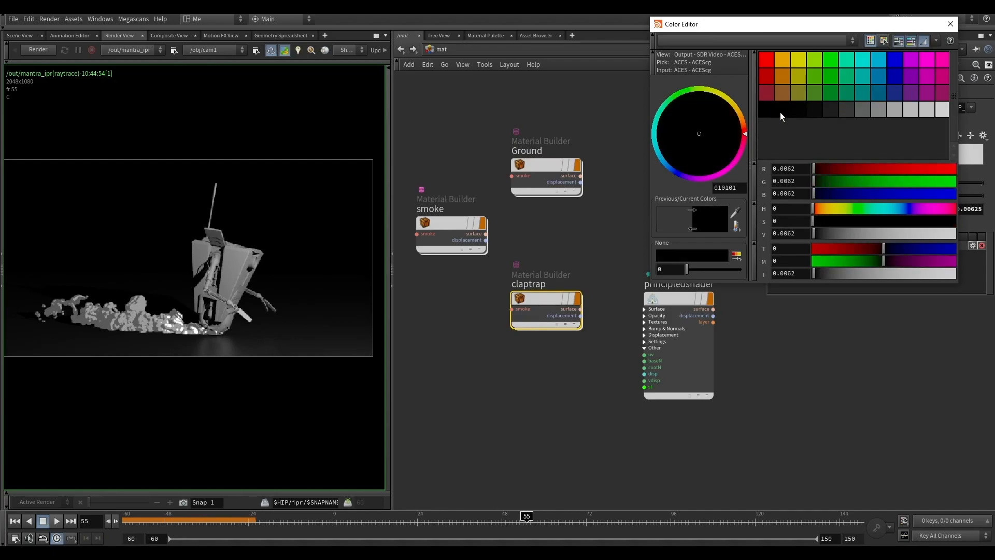
click(950, 24)
Step: Set the claptrap ramp's second point to teal, RGB 0.075, 0.3, 0.3
click(824, 169)
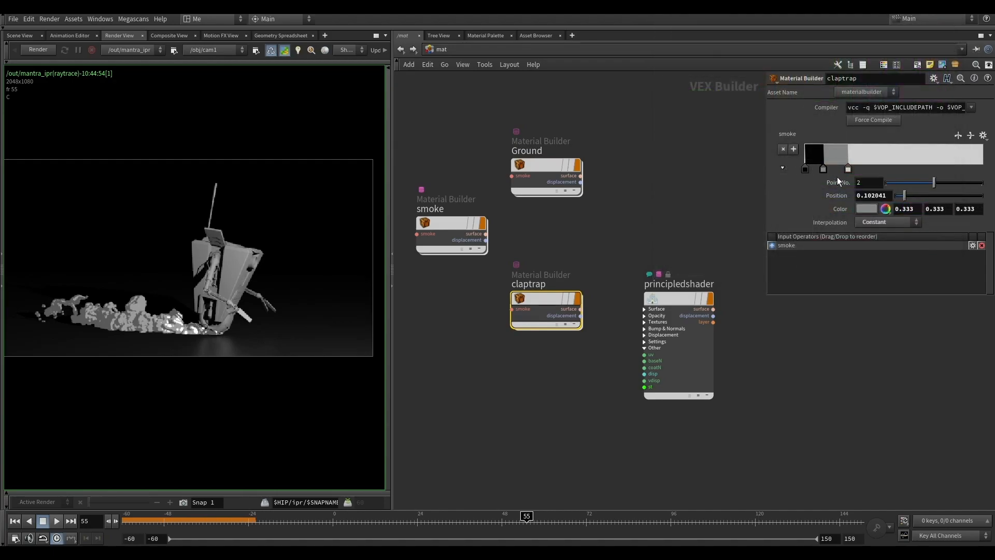
click(863, 209)
click(856, 92)
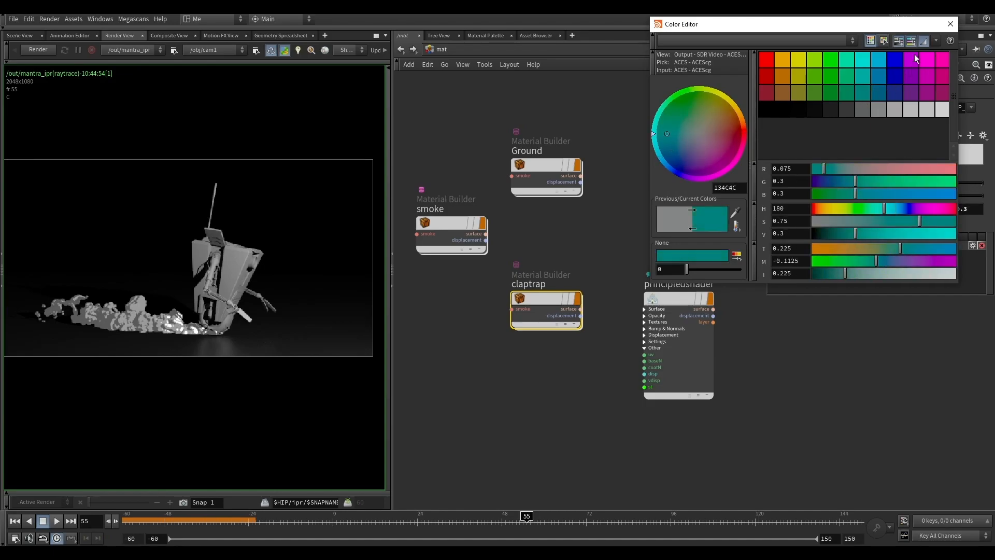
click(951, 25)
Step: Set the claptrap ramp's third point to orange, RGB 0.5, 0.25, 0
click(853, 169)
click(865, 210)
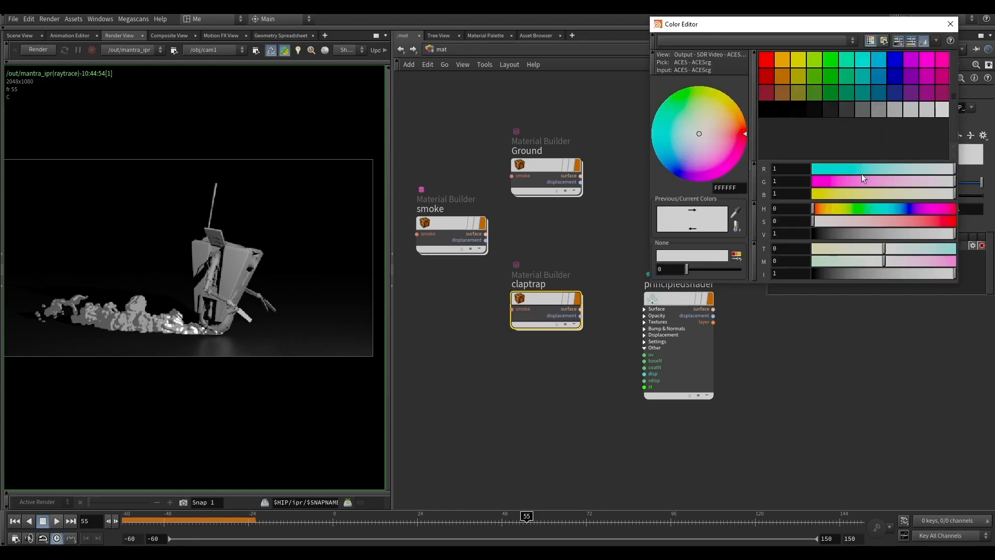
click(777, 80)
click(951, 24)
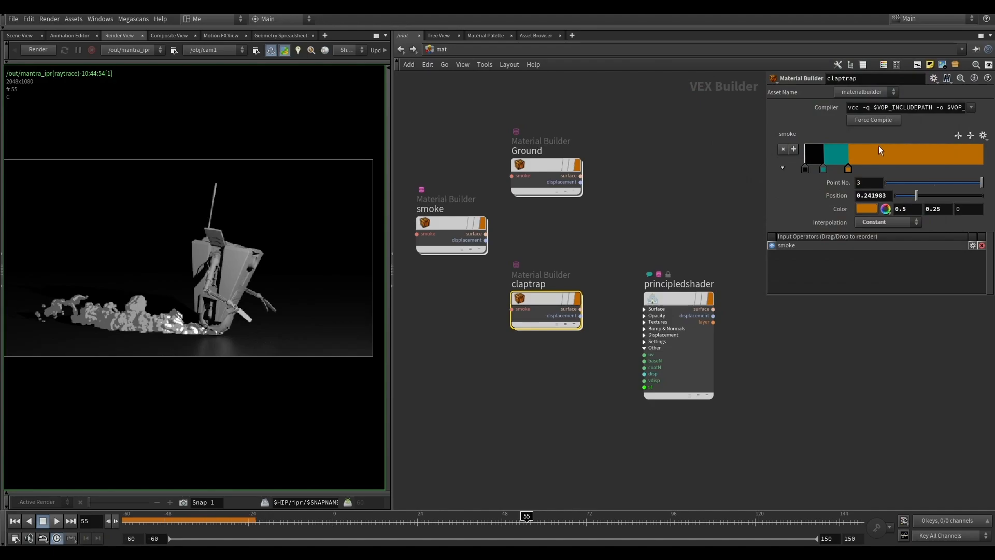
Step: Duplicate the claptrap material builder and place the copy just below the original
middle_drag(678, 246, 642, 219)
alt+drag(562, 300, 482, 343)
scroll(482, 343, up, 2)
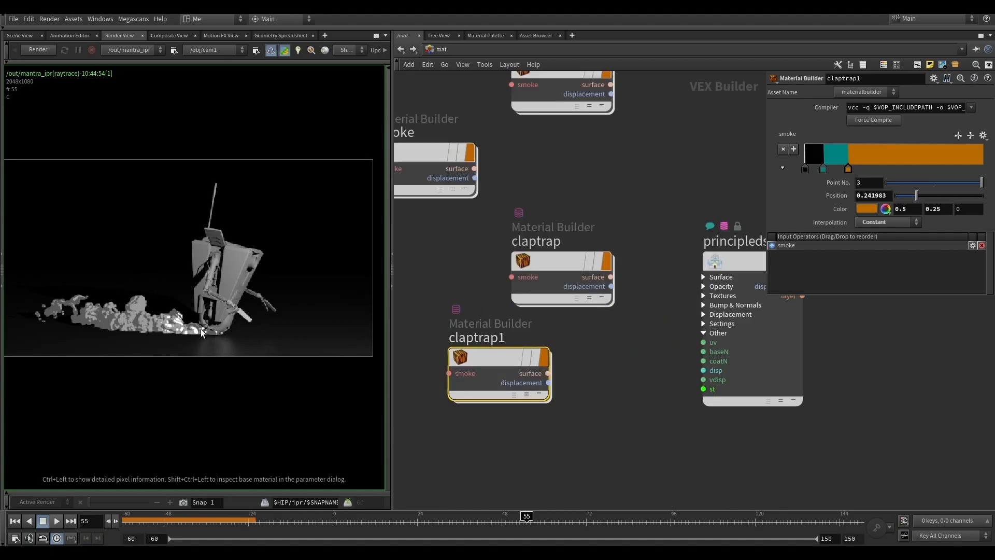
Step: Rename the duplicated material builder as claptrap2
double_click(476, 337)
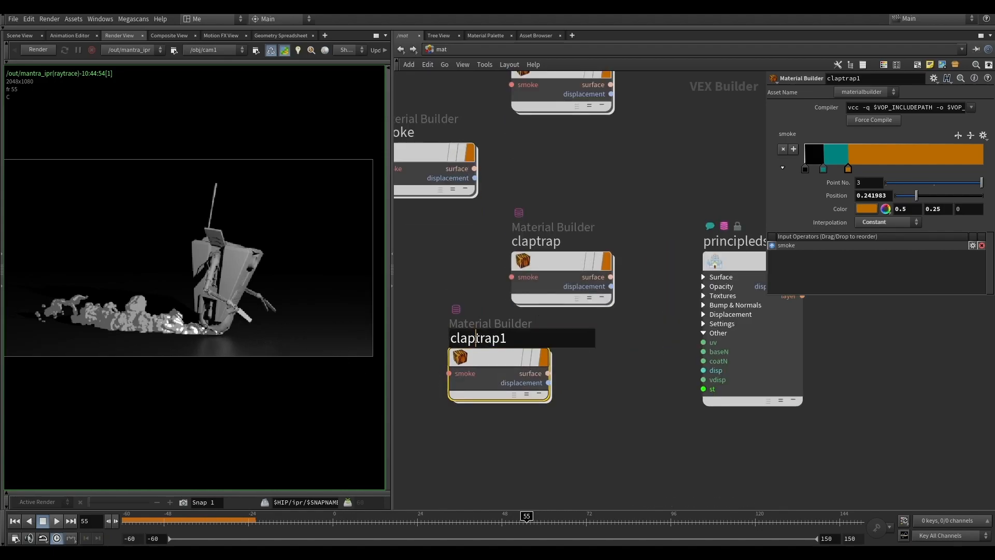
drag(508, 338, 501, 340)
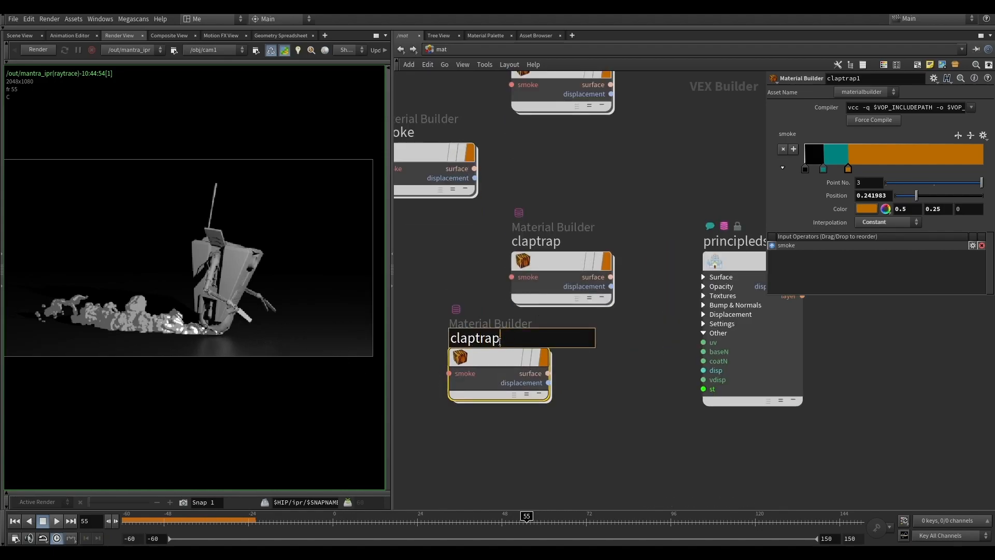
key(Return)
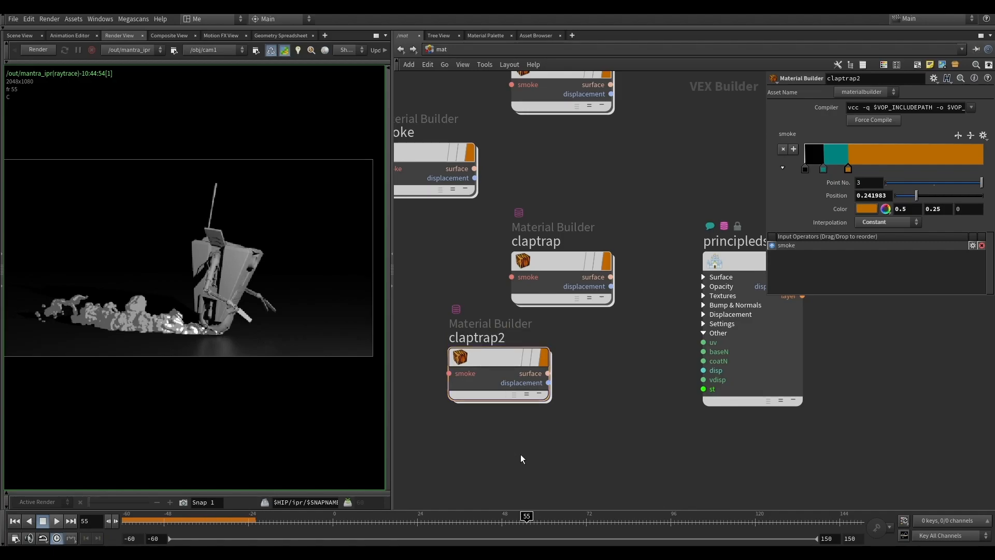
Step: Remove the teal point from claptrap2's ramp and set the remaining orange point to grey, RGB 0.333, 0.333, 0.333
click(823, 170)
drag(823, 170, 847, 170)
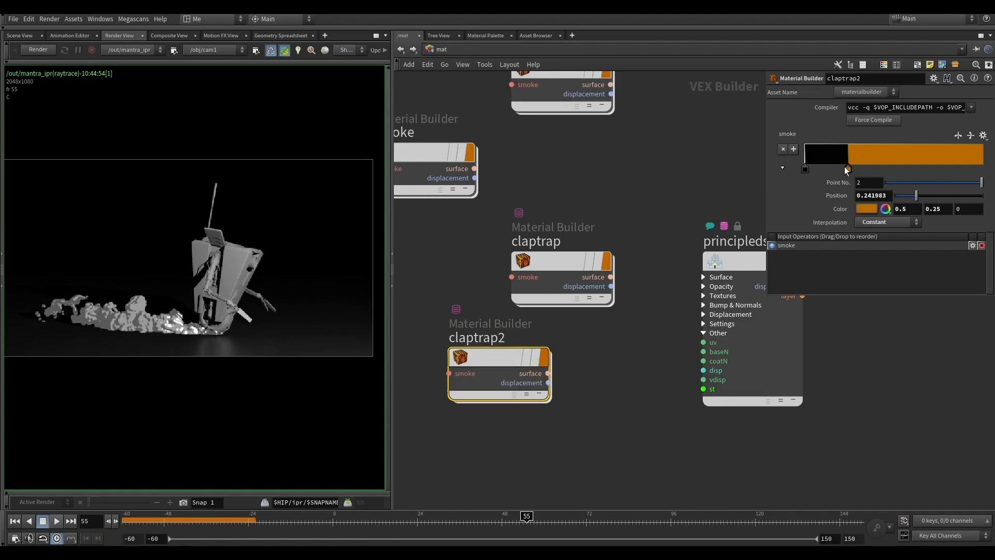
click(863, 209)
click(869, 114)
click(881, 113)
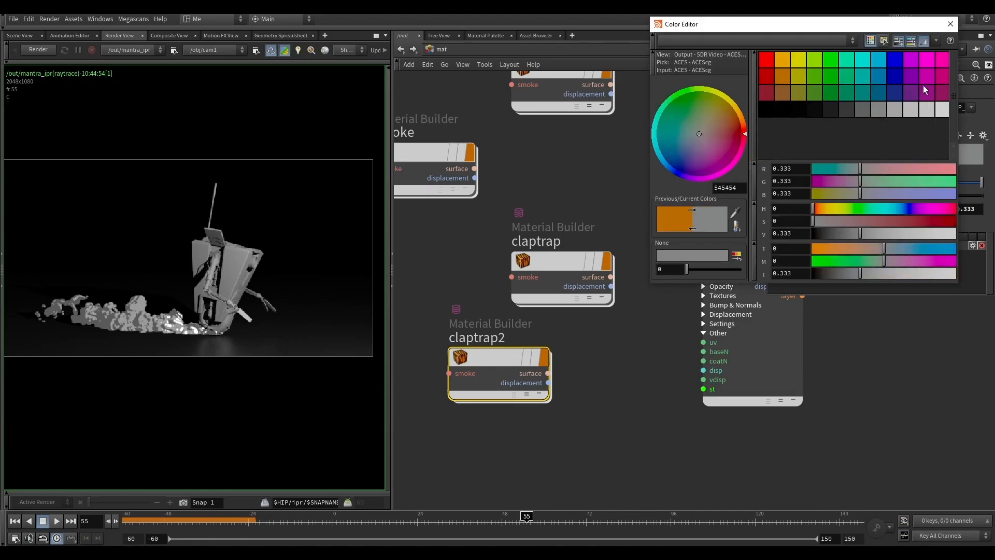
click(950, 24)
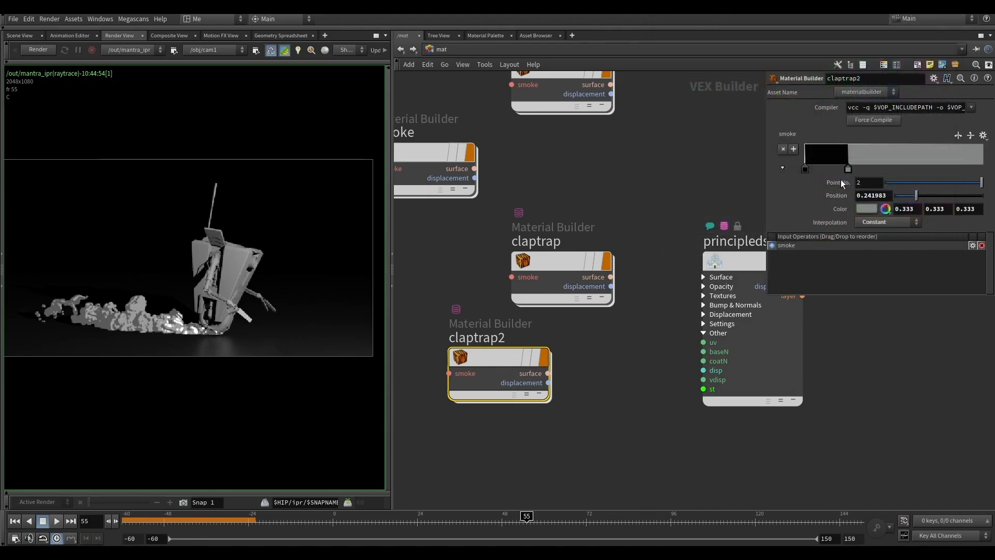
Step: Assign the Ground material to the grid1 object at object level
click(439, 49)
click(459, 97)
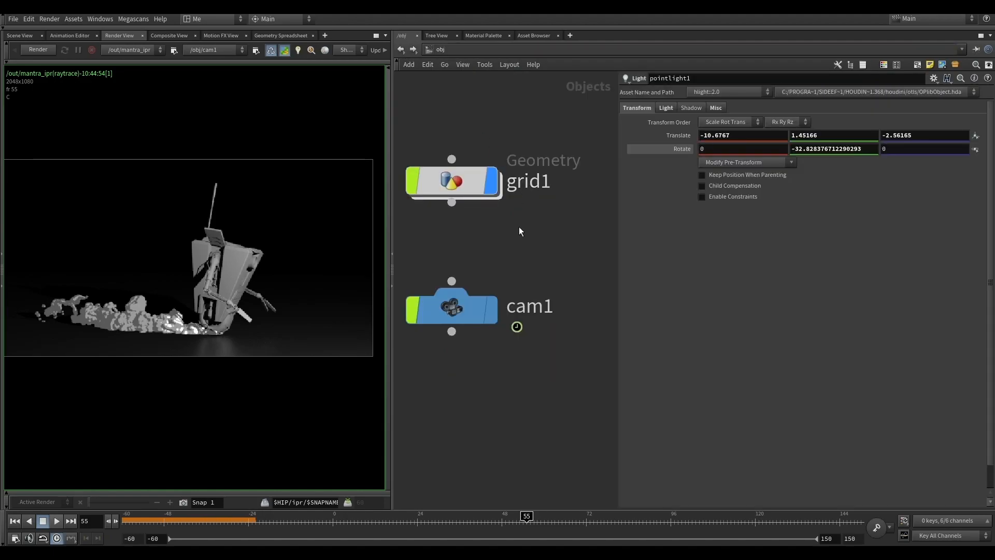
scroll(518, 226, down, 4)
middle_drag(518, 227, 531, 233)
click(500, 211)
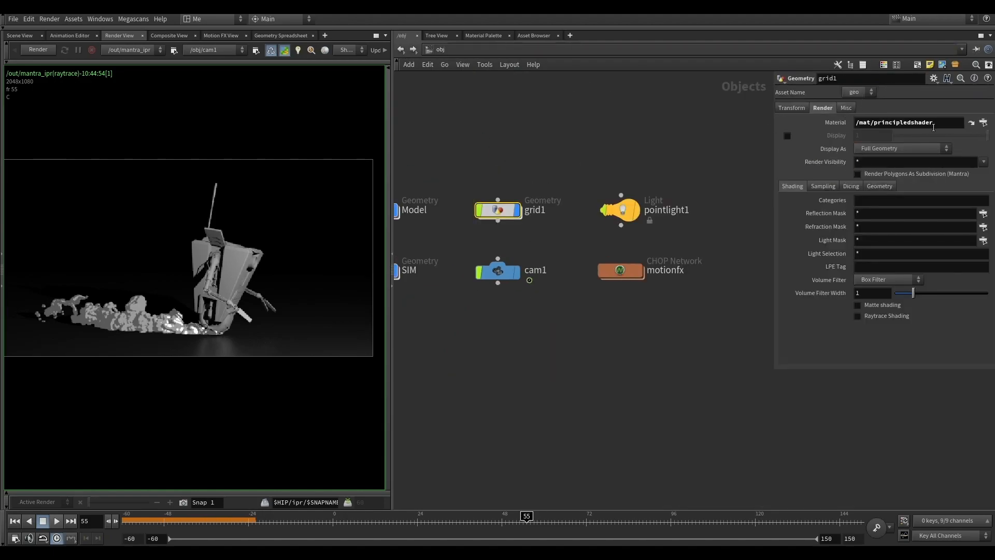
click(983, 123)
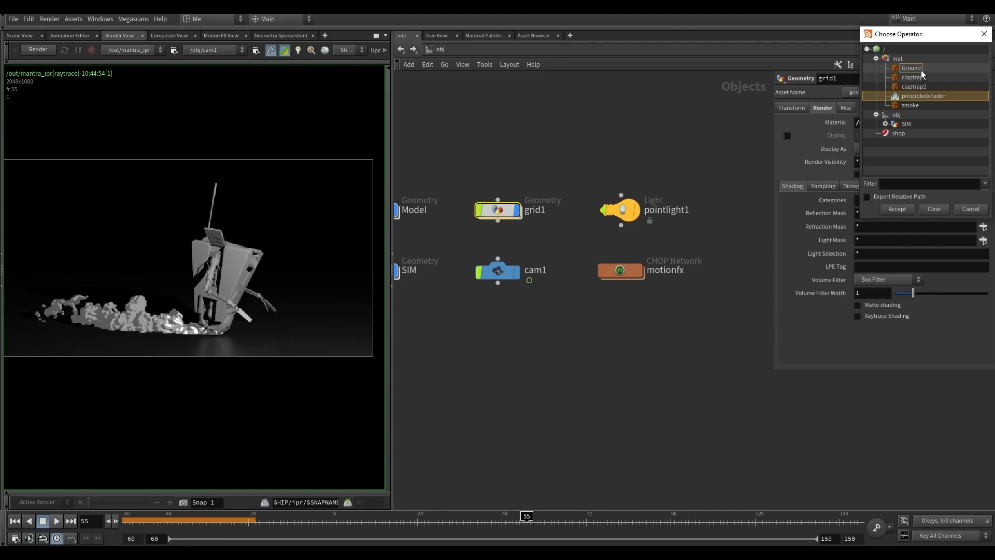
double_click(922, 70)
Step: Enable the bypassed material1, material2 and material4 nodes inside the Model geometry
middle_drag(523, 246, 631, 244)
click(478, 210)
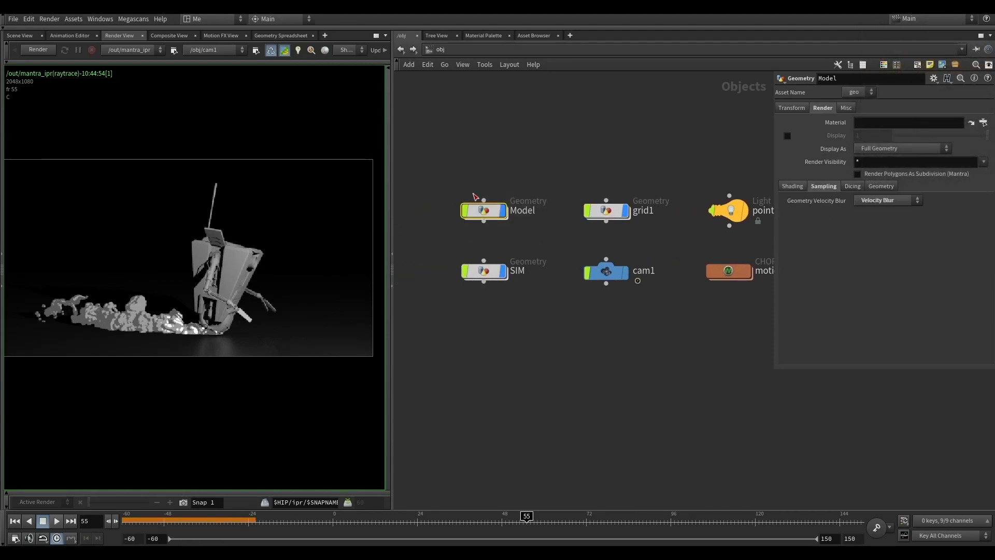
double_click(483, 211)
middle_drag(527, 252, 532, 364)
scroll(514, 332, down, 5)
middle_drag(514, 174, 519, 229)
scroll(518, 229, up, 4)
drag(495, 213, 601, 374)
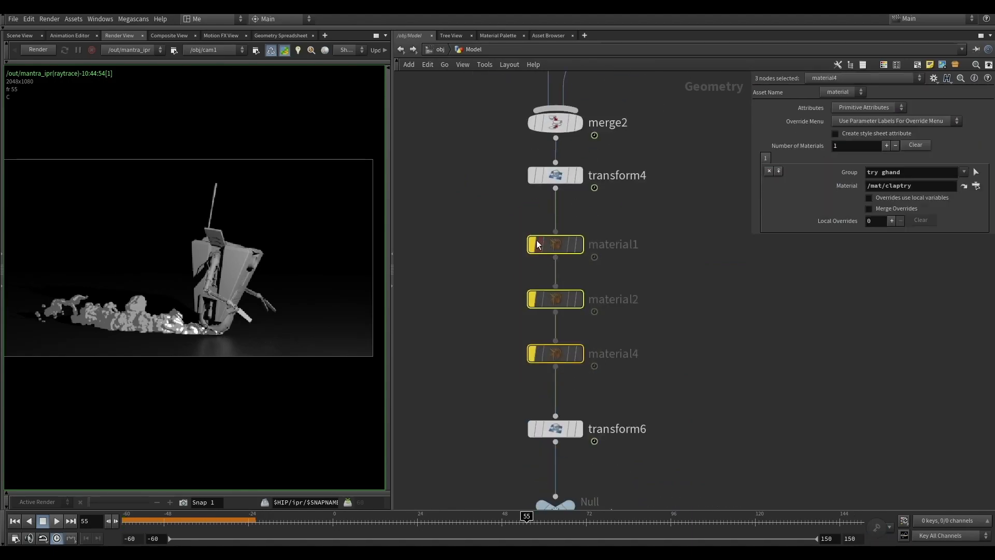
click(533, 244)
Step: Examine the try group's geometry at group3 and the combined robot at merge2 in the scene view
scroll(474, 241, down, 4)
middle_drag(475, 209, 513, 367)
middle_drag(498, 303, 527, 382)
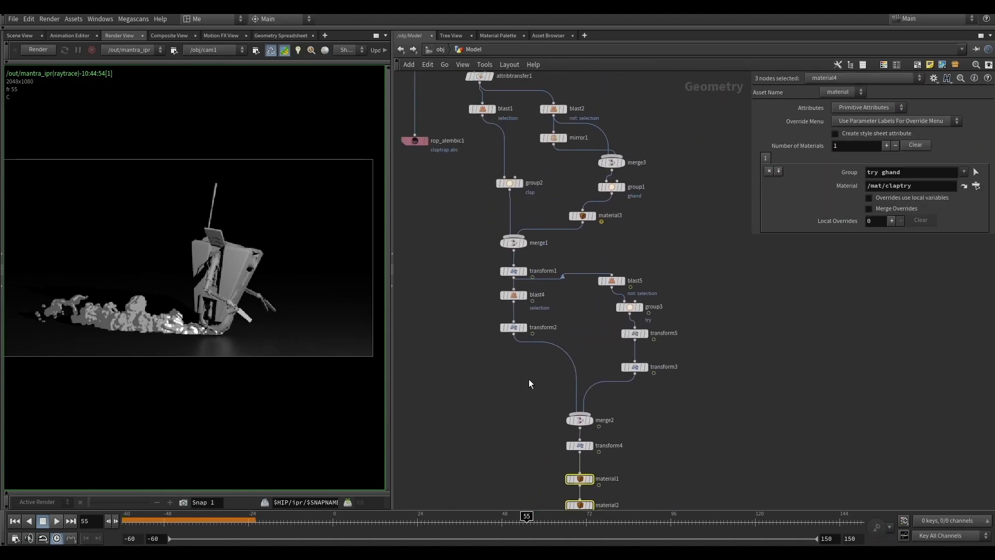
click(630, 307)
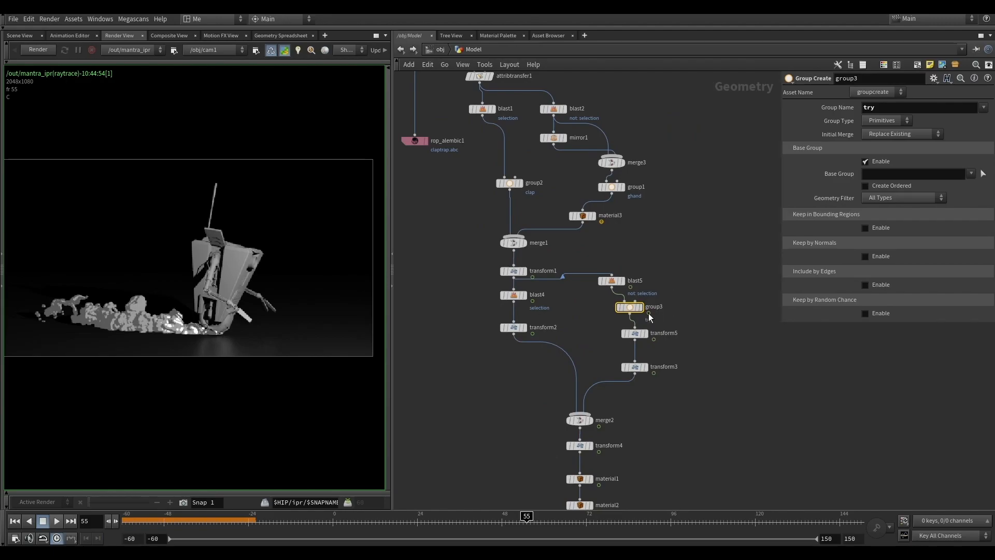
click(26, 36)
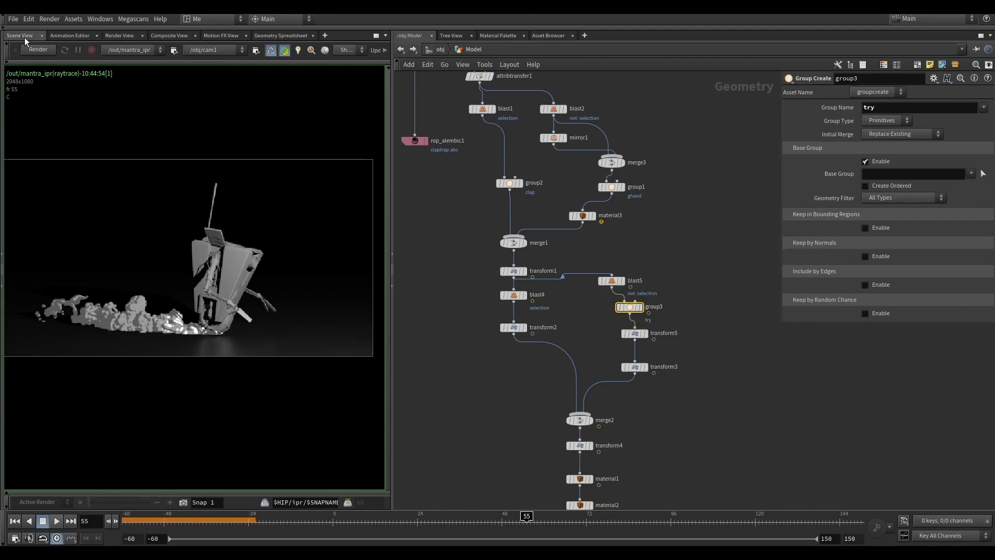
click(641, 307)
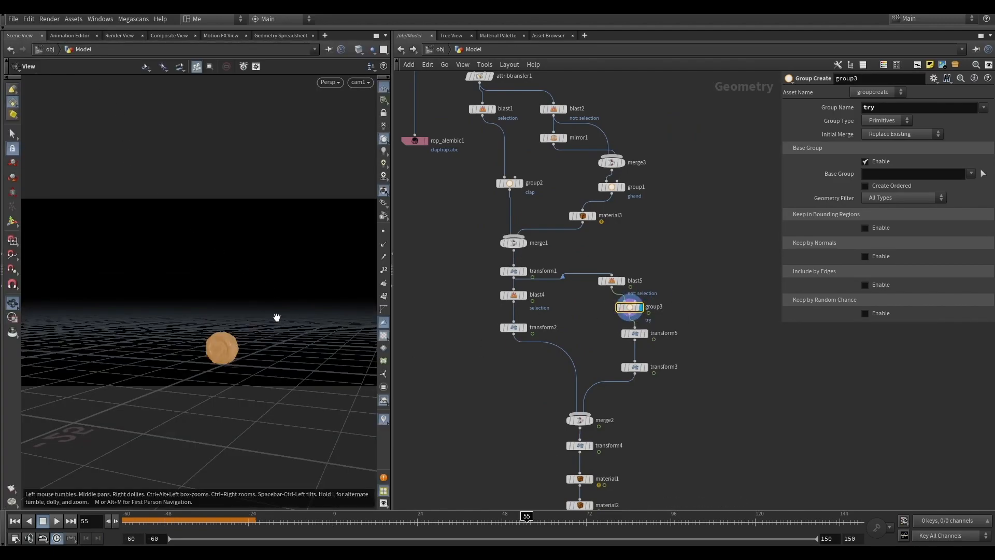
middle_drag(576, 239, 560, 106)
click(609, 248)
click(563, 241)
middle_drag(594, 268, 600, 207)
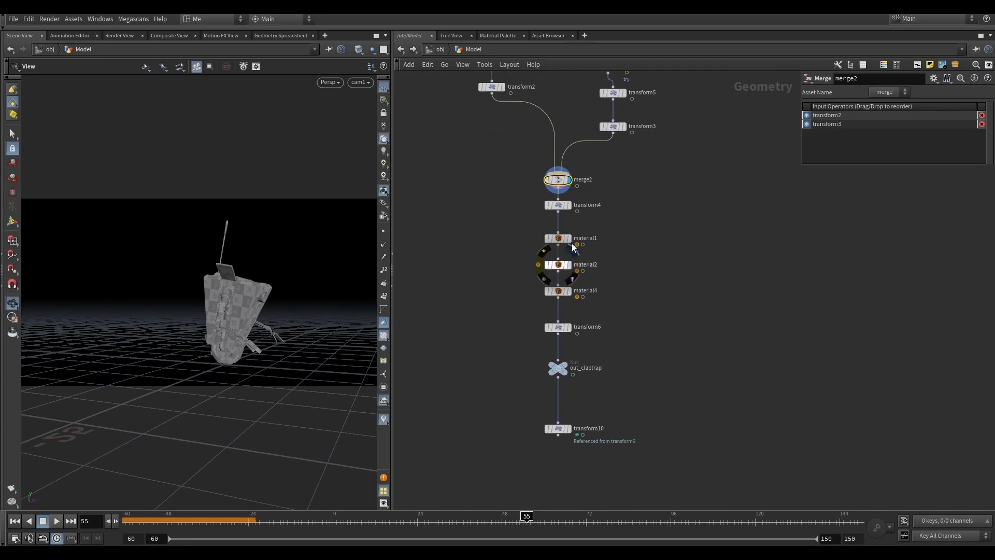
Step: Display material1 and assign /mat/claptrap to its clap group
click(569, 238)
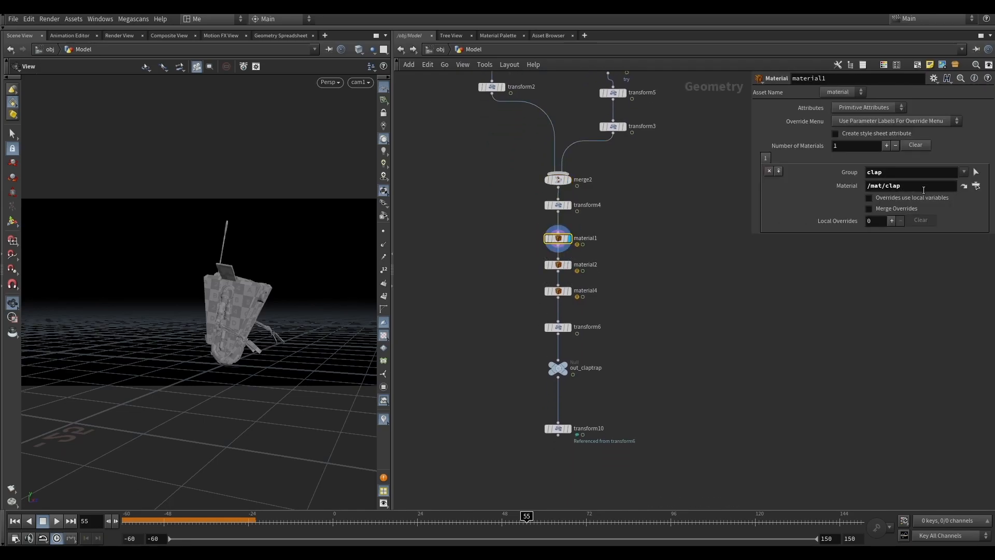
drag(922, 189, 839, 195)
click(977, 185)
double_click(913, 140)
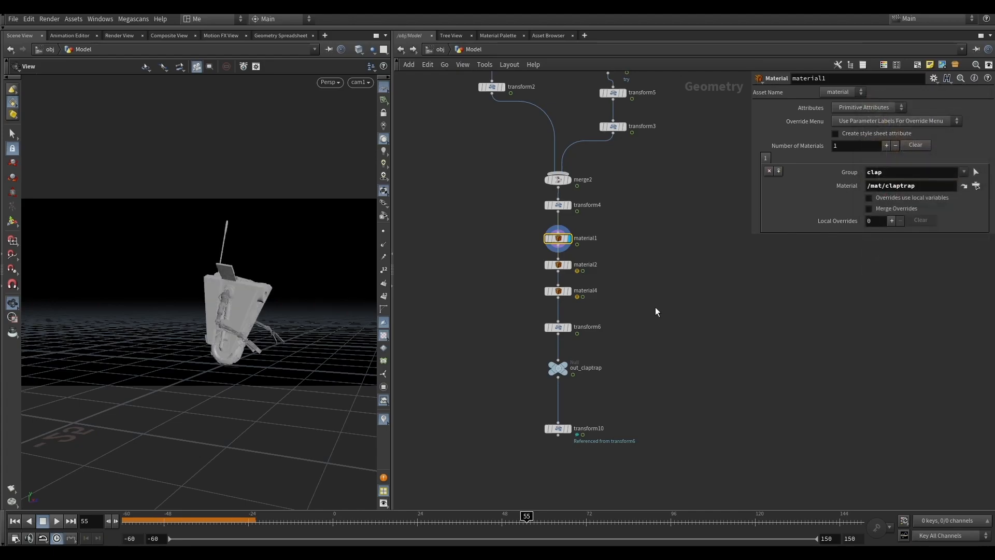
Step: Assign /mat/claptrap2 to the try group in material2 and display that node
middle_drag(658, 311, 640, 282)
click(579, 233)
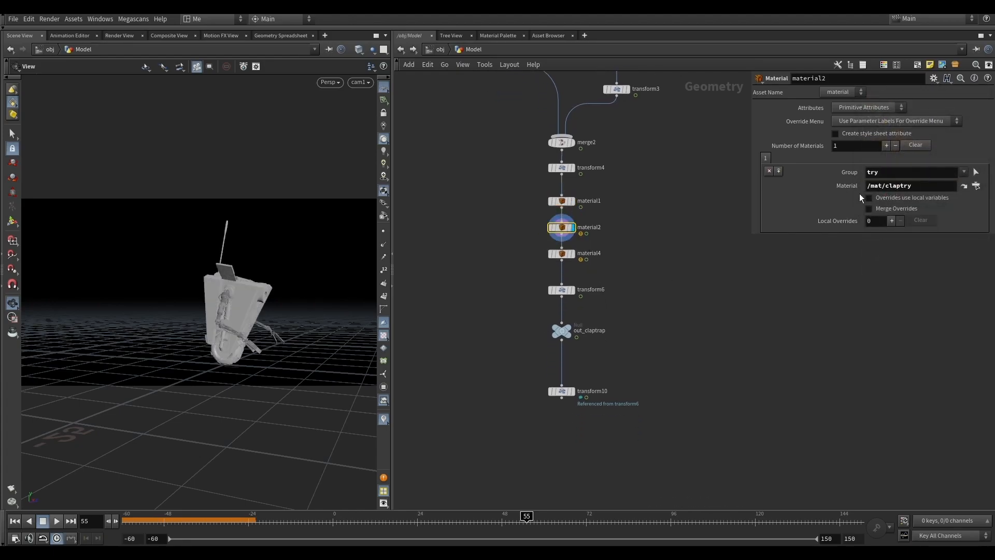
click(977, 185)
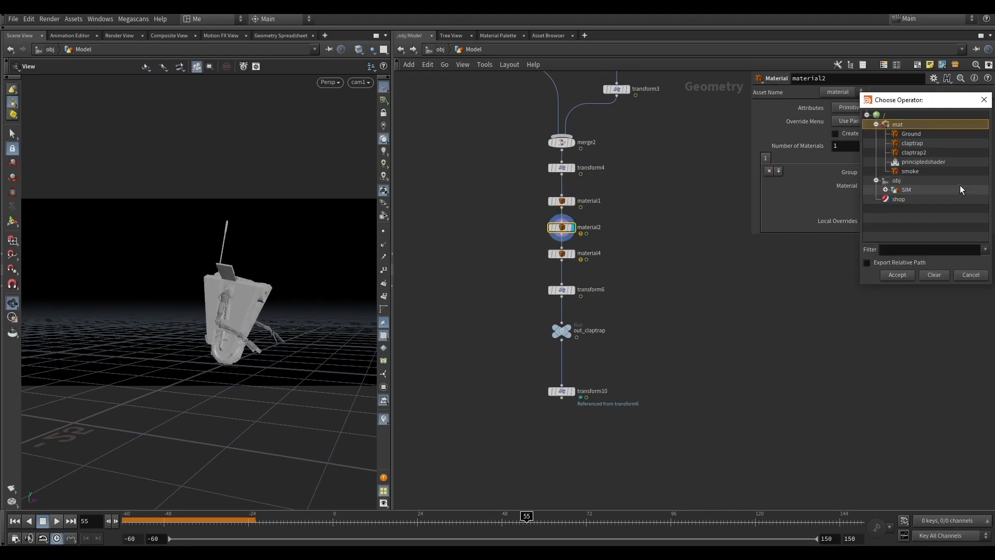
click(930, 152)
double_click(931, 153)
Step: Assign /mat/claptrap2 to the try and ghand groups in material4
drag(617, 243, 516, 275)
click(977, 186)
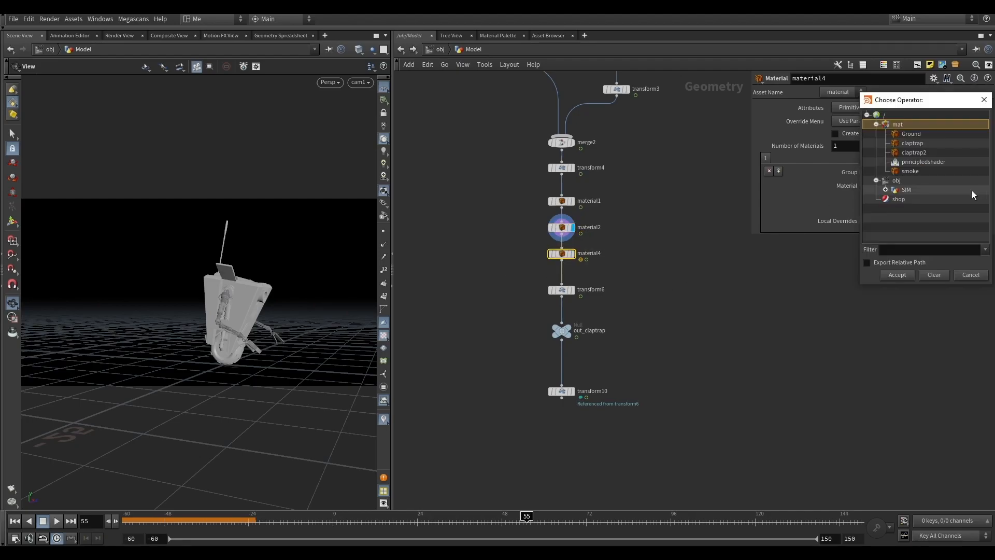
double_click(924, 153)
Step: Step the display through material4, transform6 and out_claptrap, and make transform10 the Model's displayed output
click(573, 254)
click(573, 290)
click(564, 291)
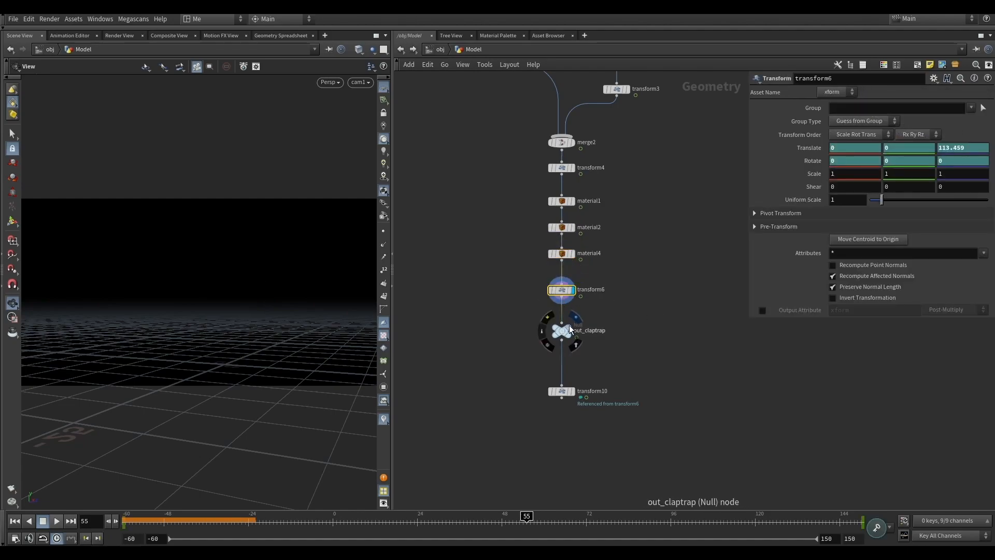
click(570, 325)
click(563, 330)
click(573, 391)
click(565, 391)
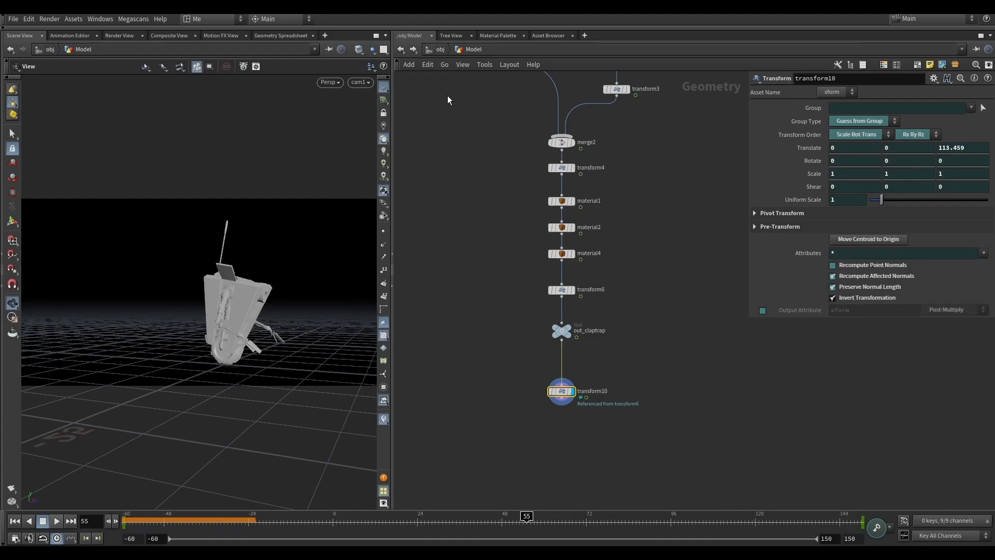
Step: Return to object level, save a snapshot of the current render, and re-render frame 55 through cam1
key(u)
click(515, 324)
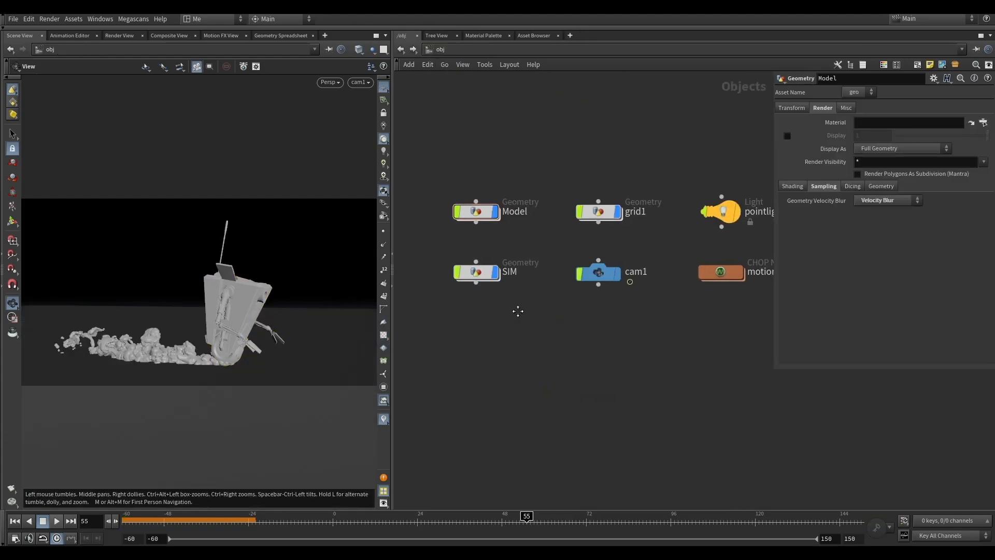
click(120, 35)
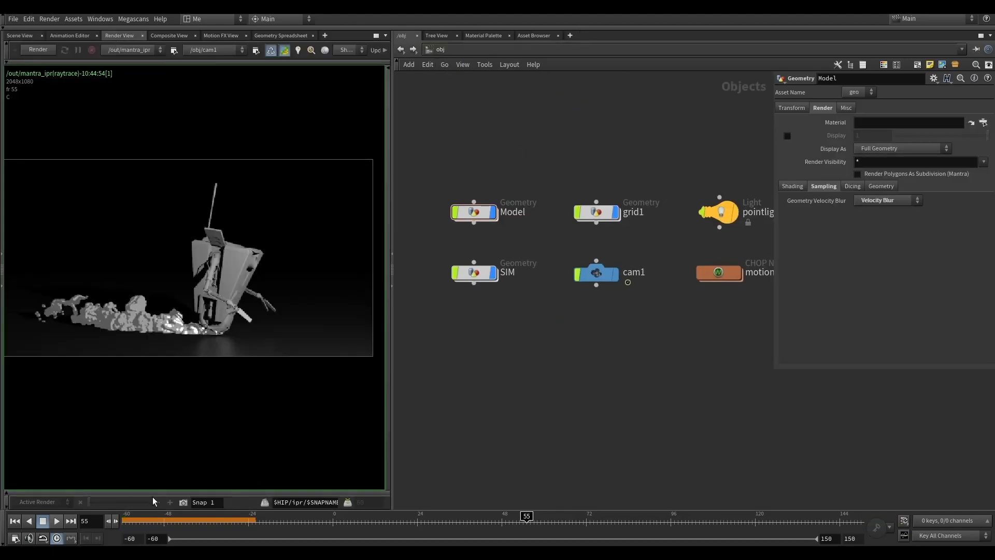
click(183, 502)
click(38, 49)
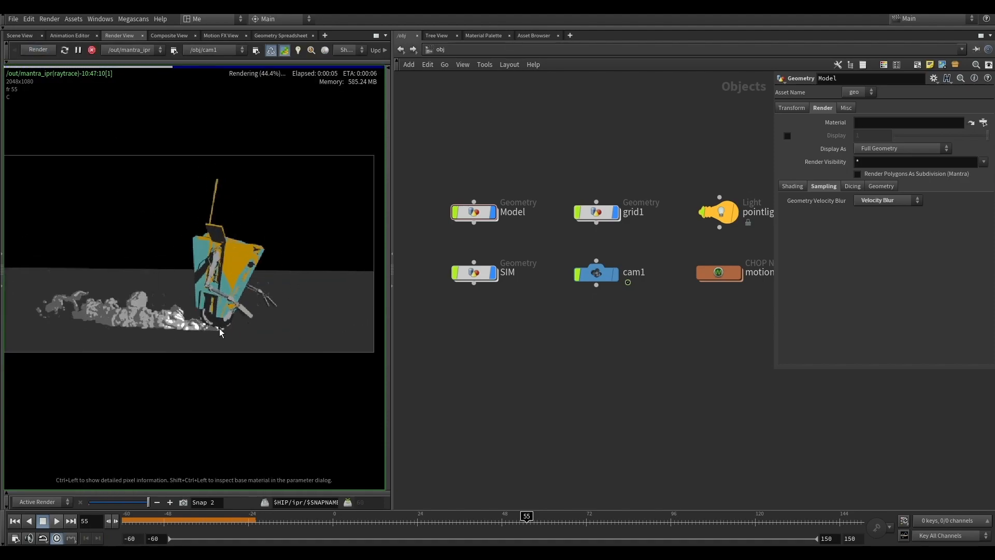
Step: Examine the toon shading on the robot, smoke and ground in the new render up close
scroll(202, 290, up, 3)
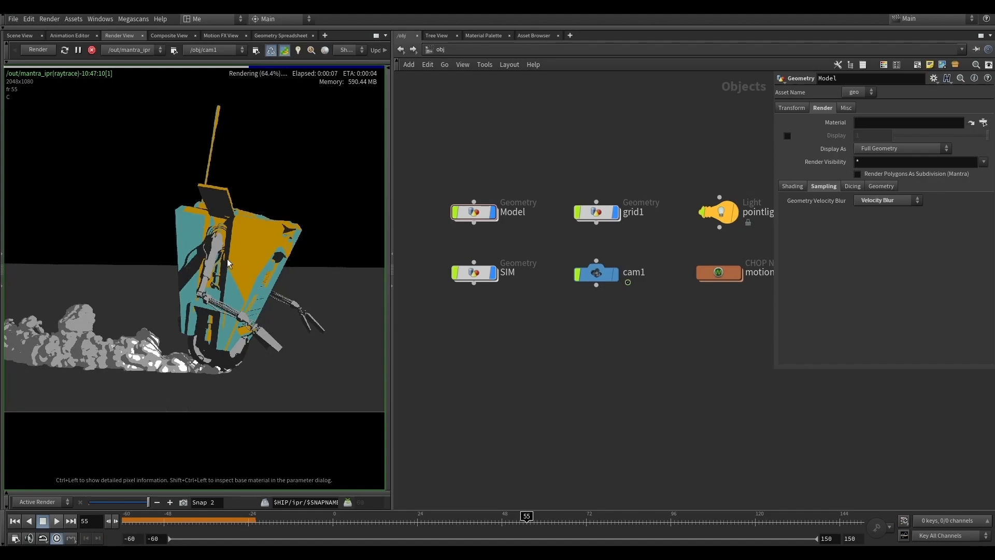
scroll(247, 267, down, 1)
scroll(212, 294, down, 1)
scroll(203, 311, up, 2)
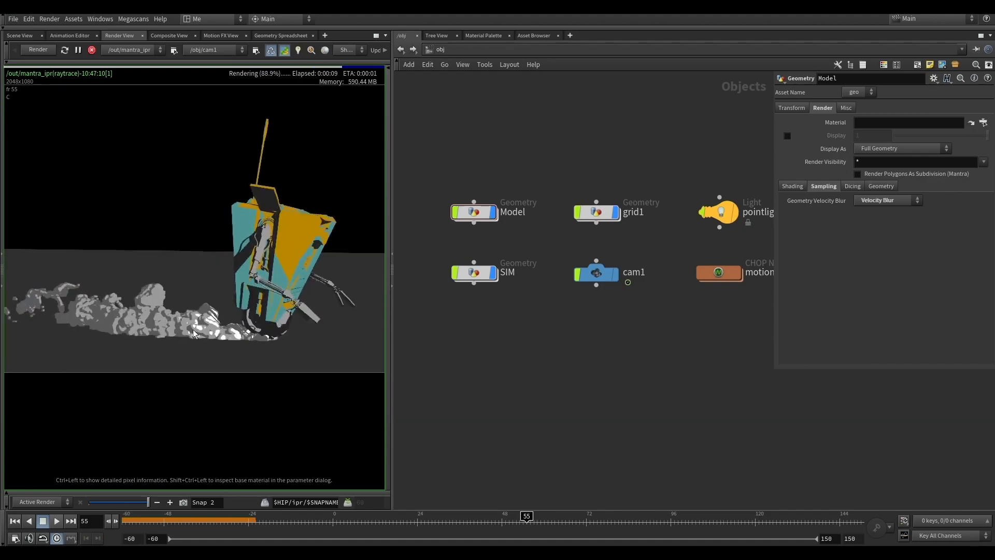
scroll(218, 306, down, 2)
scroll(254, 297, up, 1)
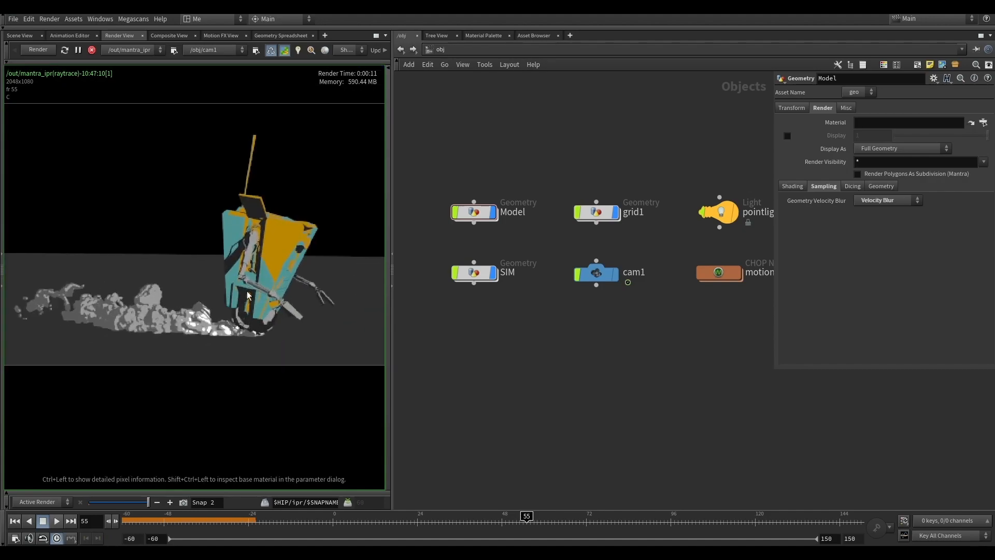
scroll(247, 291, up, 3)
scroll(249, 292, down, 3)
middle_drag(254, 291, 230, 307)
scroll(230, 308, down, 2)
scroll(230, 308, up, 2)
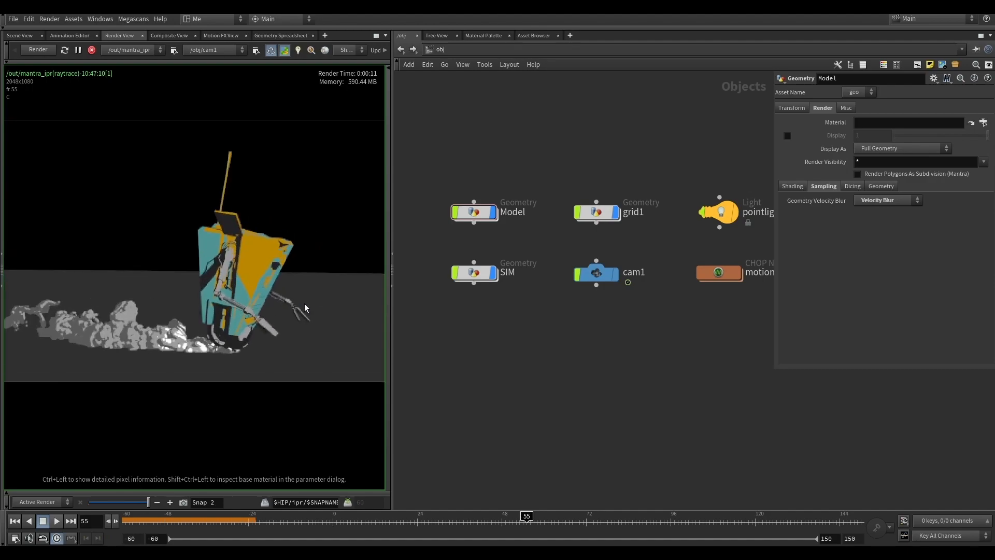
Step: In the claptrap material's ramp, move the third colour point to about 0.248 and recolour it bright orange (1, 0.5, 0)
click(485, 36)
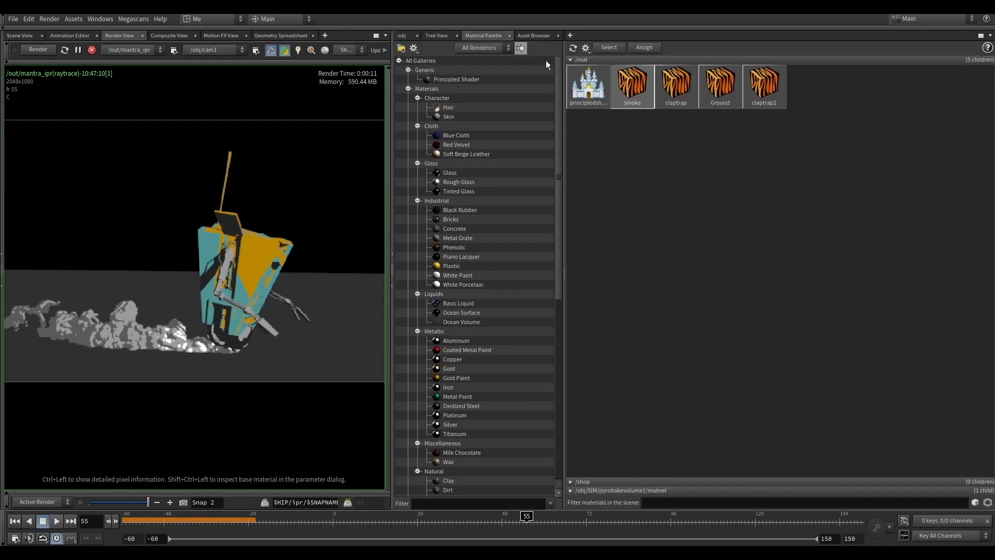
double_click(634, 87)
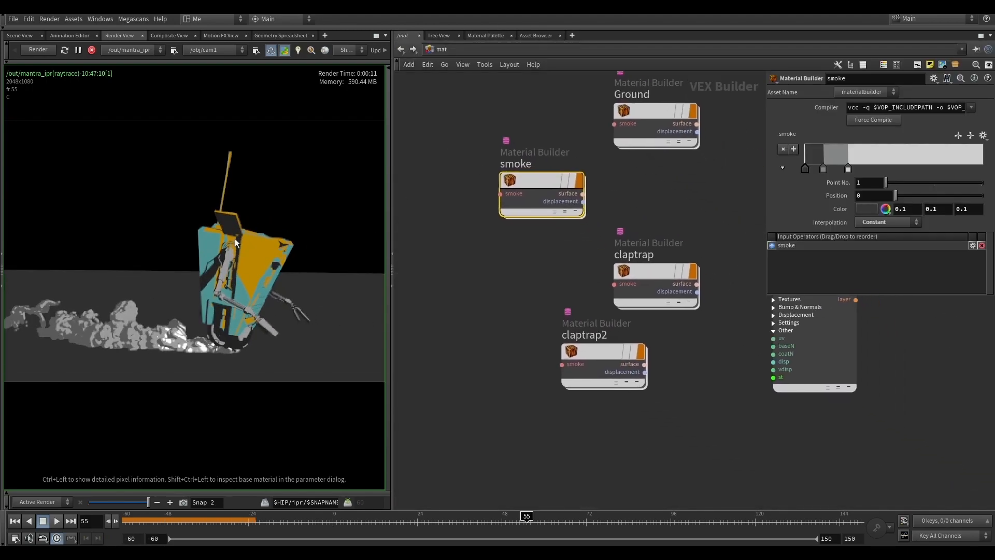
drag(564, 285, 565, 262)
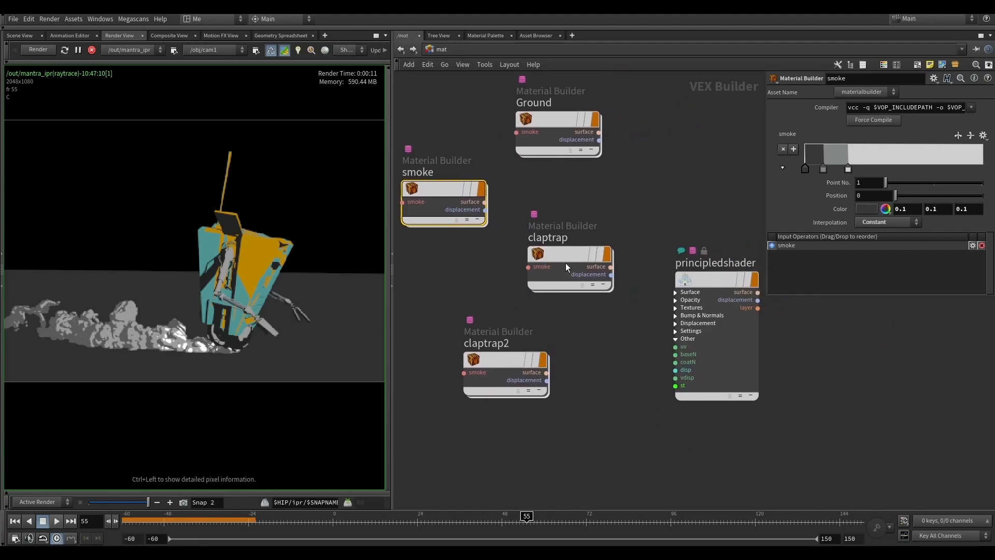
drag(824, 169, 849, 170)
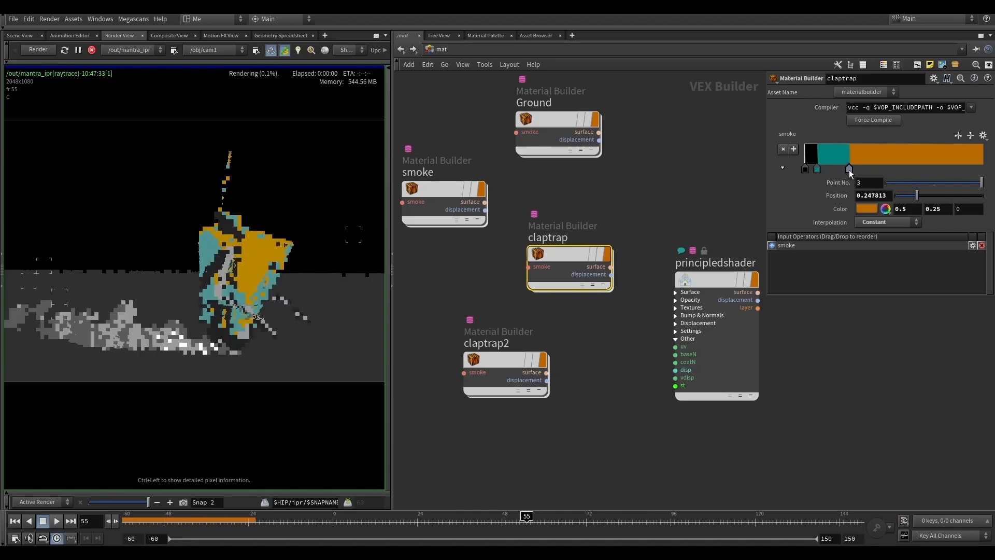
click(867, 209)
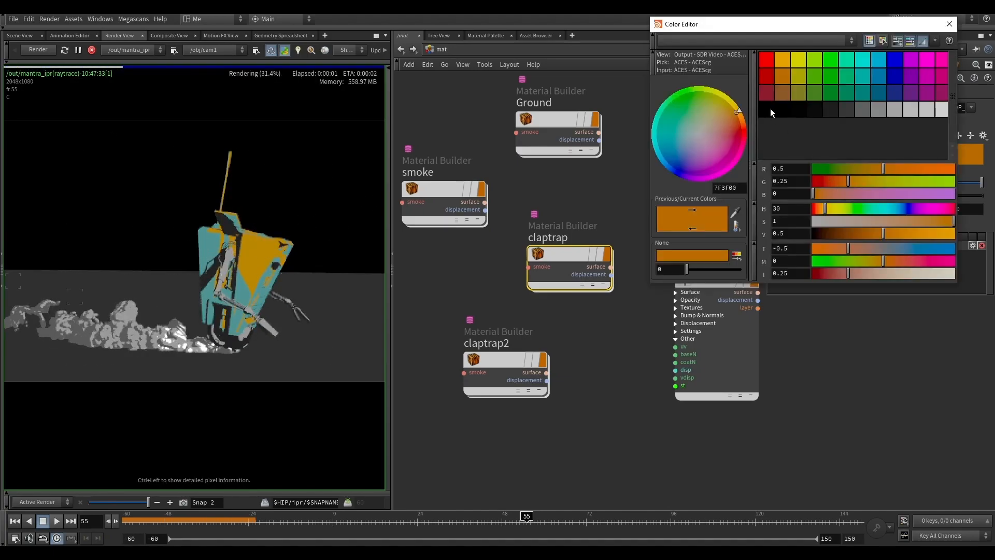
click(784, 63)
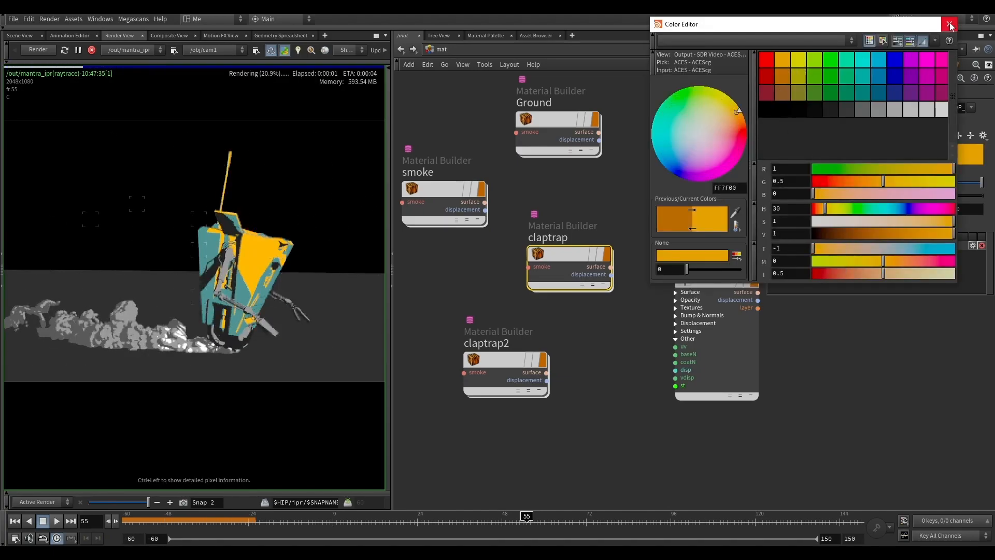
click(949, 24)
Step: Select the claptrap2 material and check its ramp and the whole frame in the updated render
click(518, 359)
scroll(617, 347, down, 5)
scroll(173, 281, down, 2)
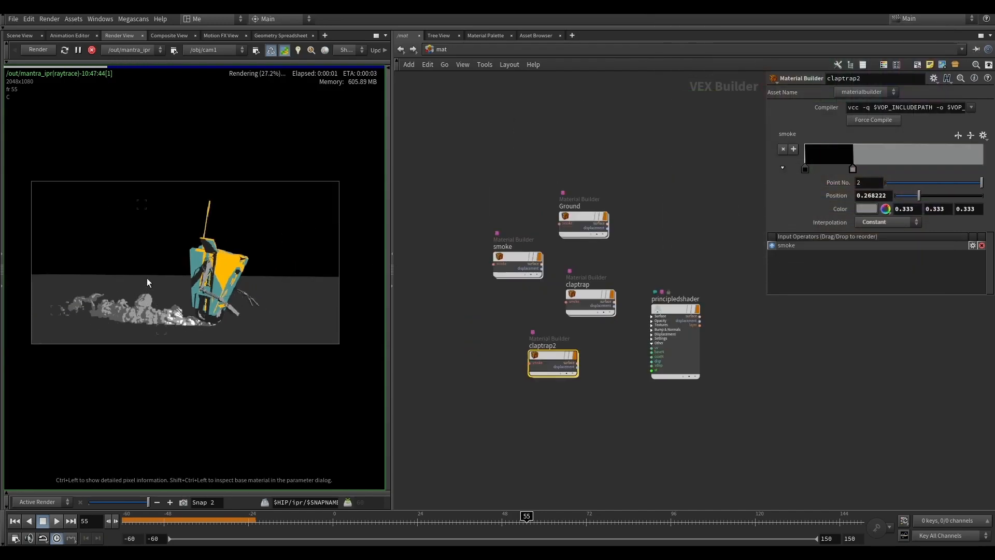
scroll(161, 305, up, 1)
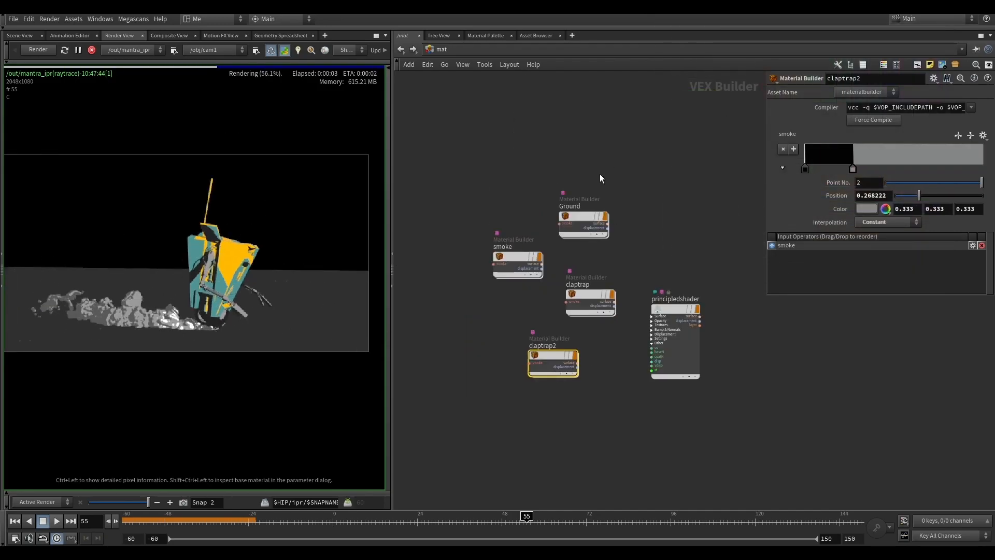
Step: Go to the output network and allow motion blur in the rendering settings of mantra_ipr
click(472, 61)
click(492, 108)
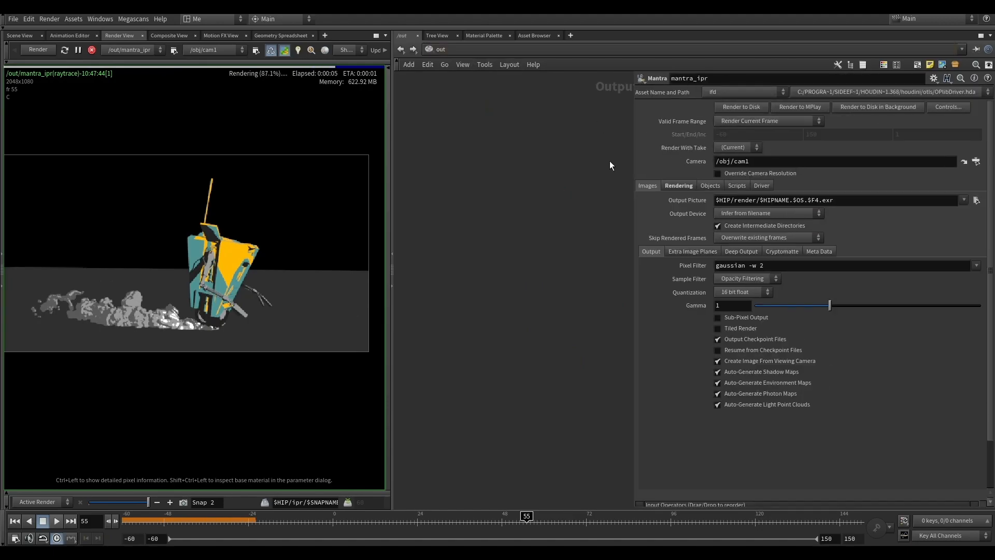
click(680, 186)
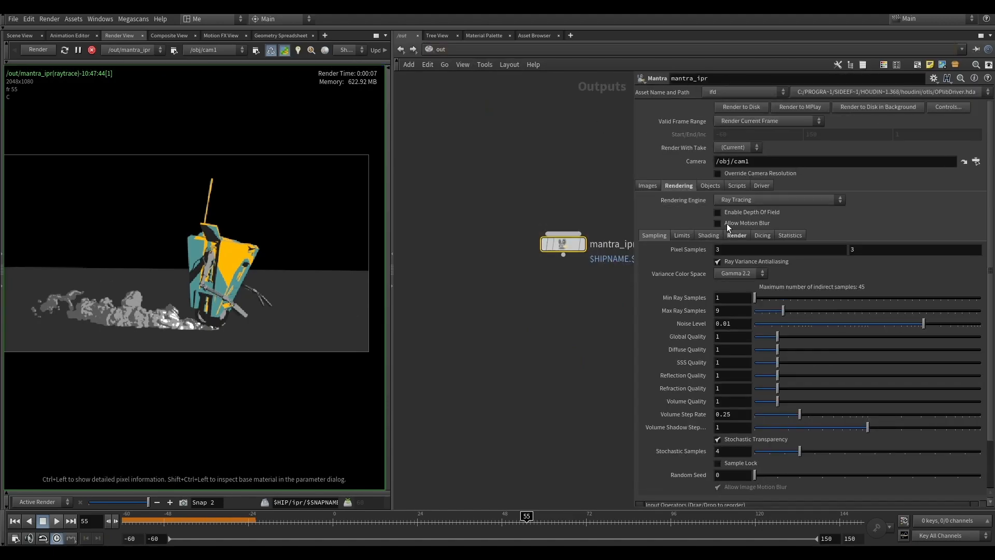
click(718, 224)
drag(563, 243, 484, 201)
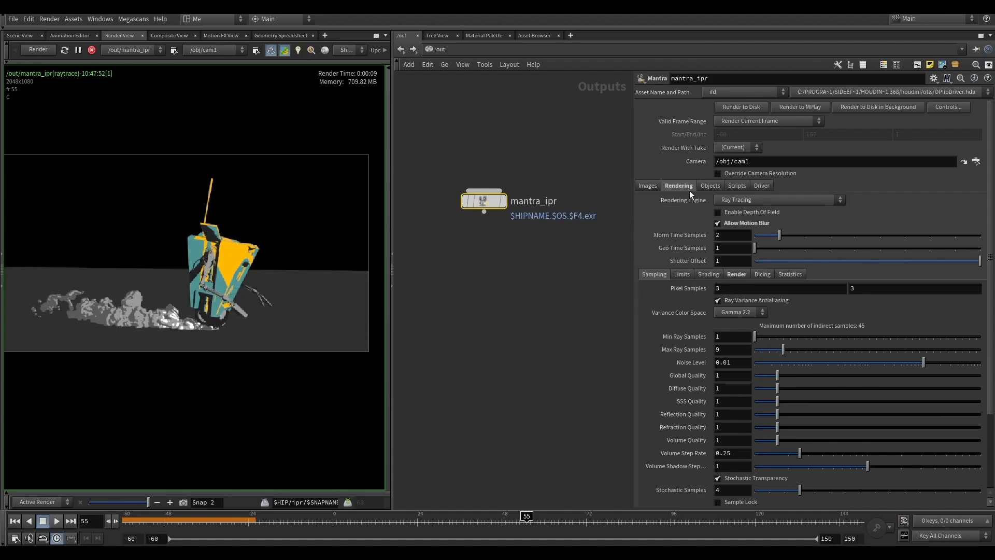
Step: Check mantra_ipr's object and image output settings and set its valid frame range to Render Frame Range
click(706, 186)
click(645, 186)
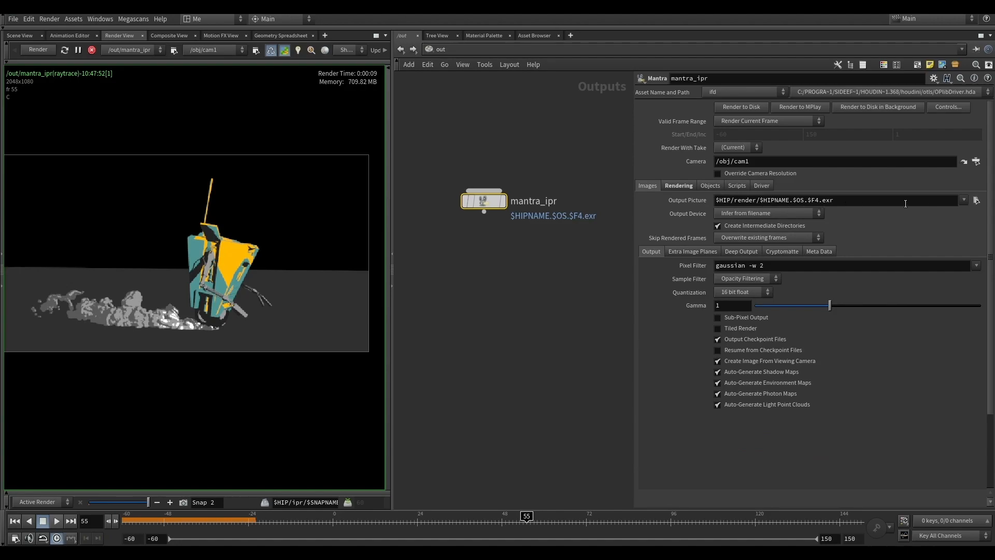
click(760, 142)
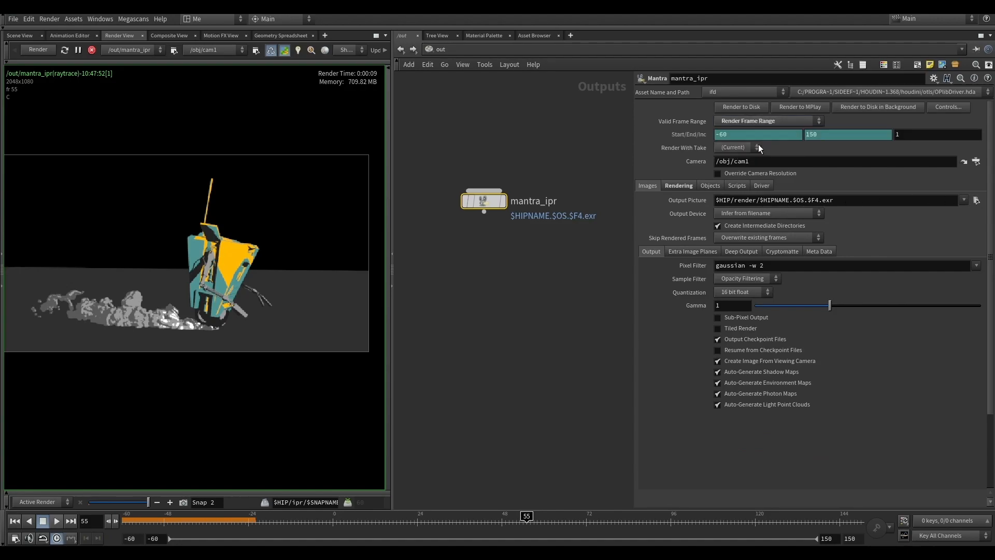